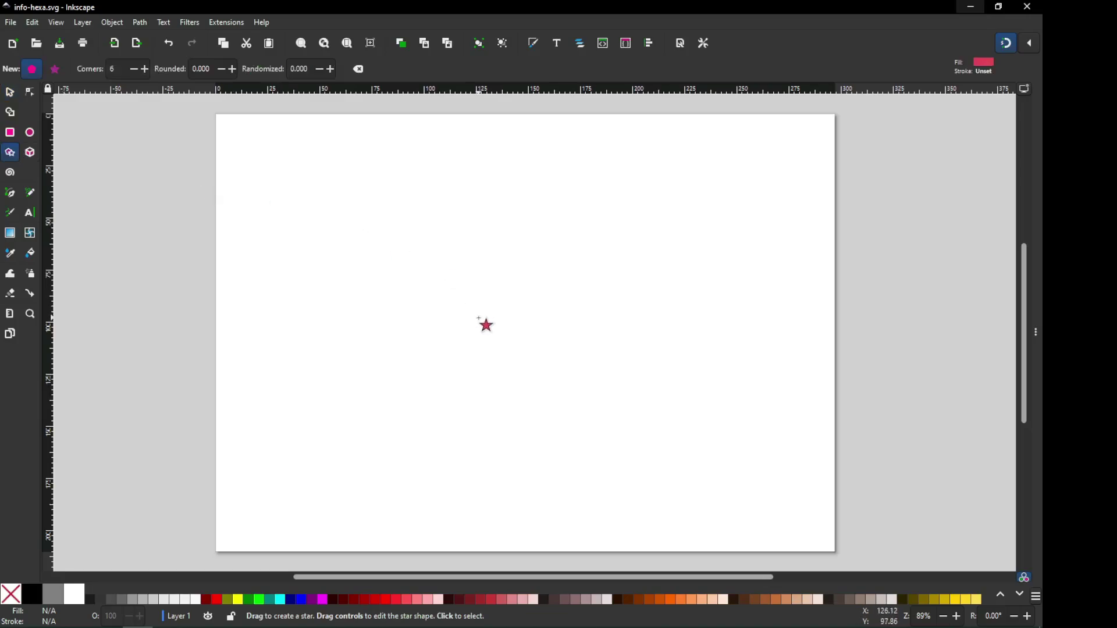
Draw a six-cornered polygon about 125 mm wide and 144 mm tall on the page, with one corner pointing straight up.
{"action": "mouse_move", "coordinate": [444, 292]}
{"action": "left_mouse_down"}
{"action": "mouse_move", "coordinate": [579, 340]}
{"action": "mouse_move", "coordinate": [577, 360]}
{"action": "left_mouse_up"}
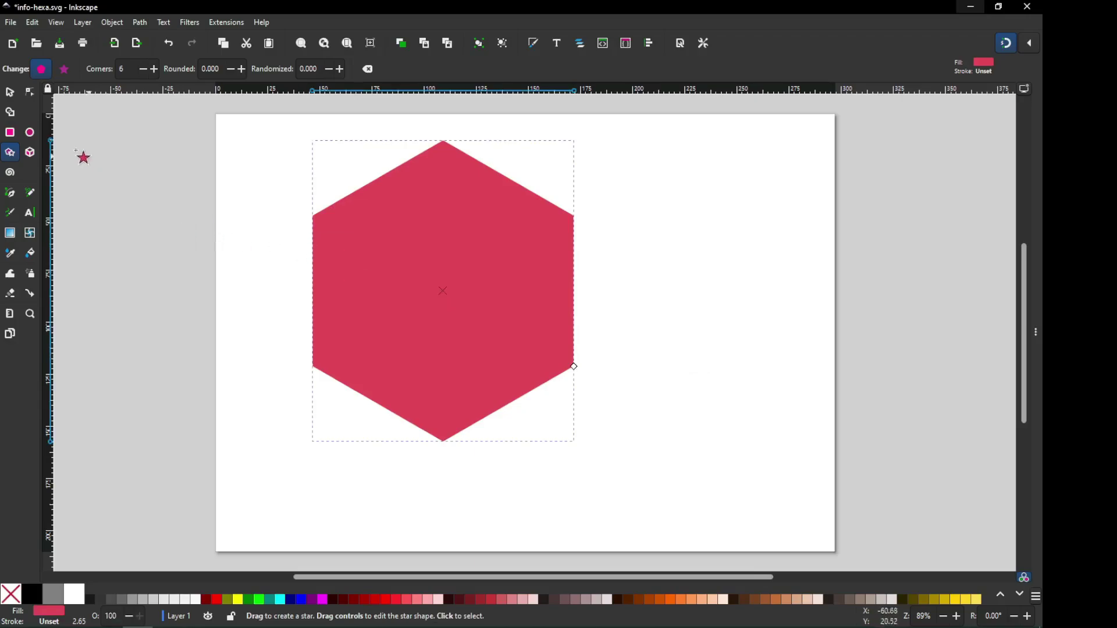
{"action": "left_click", "coordinate": [10, 92]}
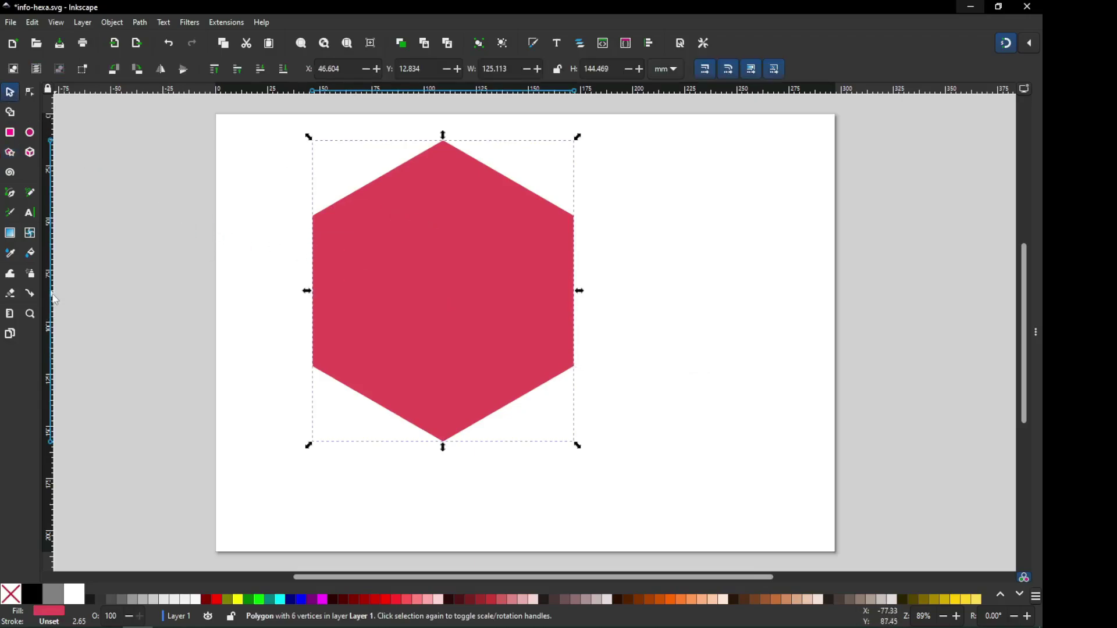
Check the alignment of the hexagon's upper and lower corners with a temporary vertical guide.
{"action": "left_click_drag", "start_coordinate": [53, 297], "coordinate": [445, 146]}
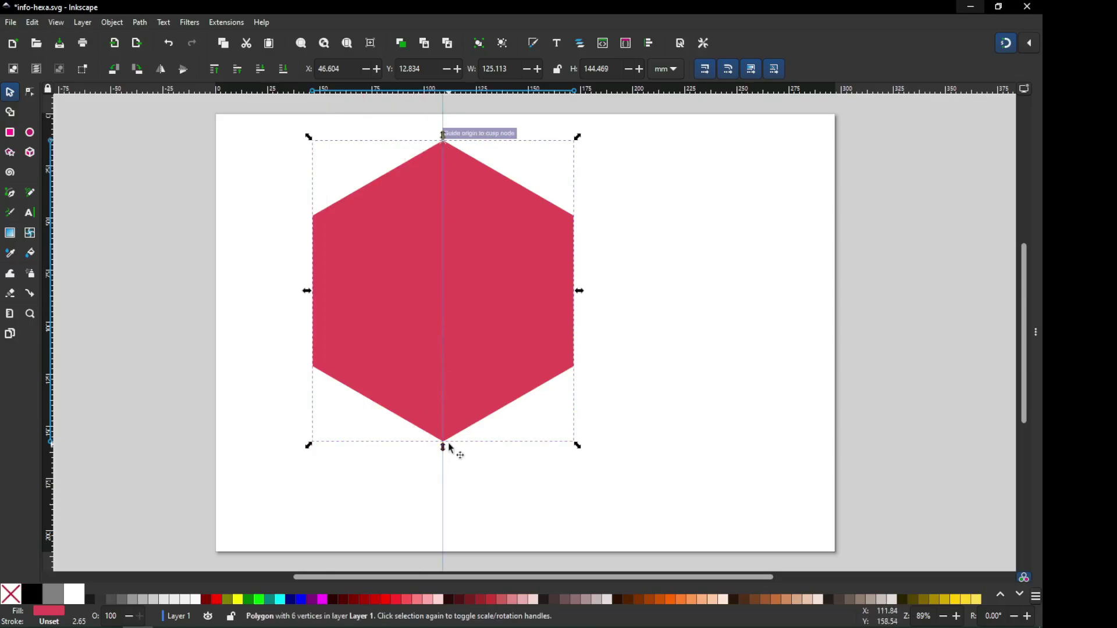
{"action": "left_click", "coordinate": [453, 482]}
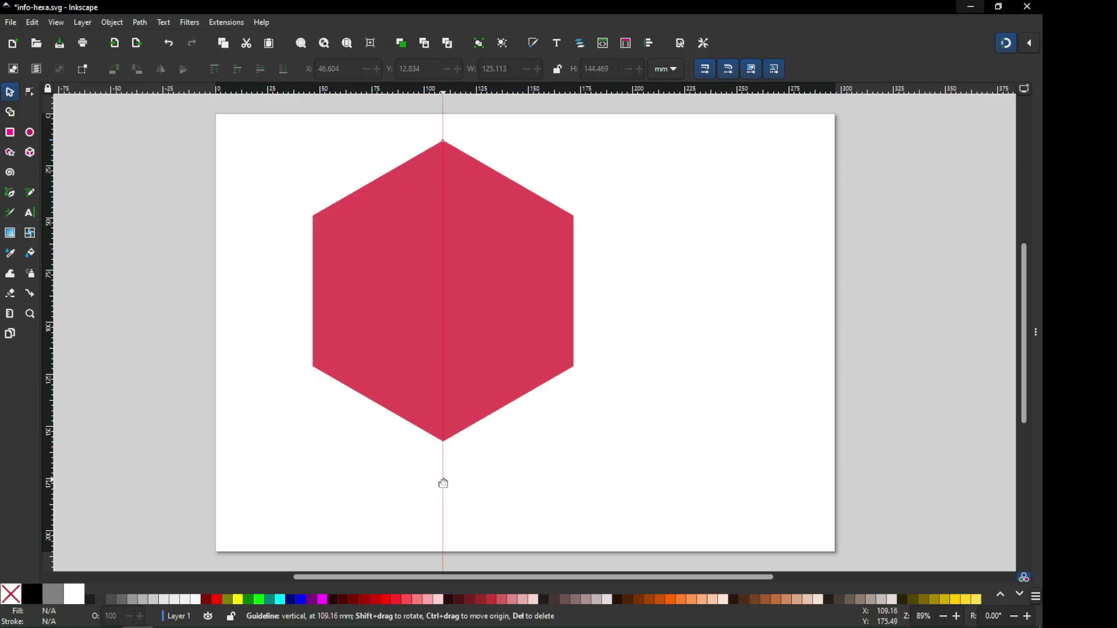
{"action": "key", "text": "Delete"}
Move the hexagon to about X 65 mm, Y 29 mm and give it a 50% Gray stroke with no fill.
{"action": "left_click_drag", "start_coordinate": [486, 346], "coordinate": [517, 375]}
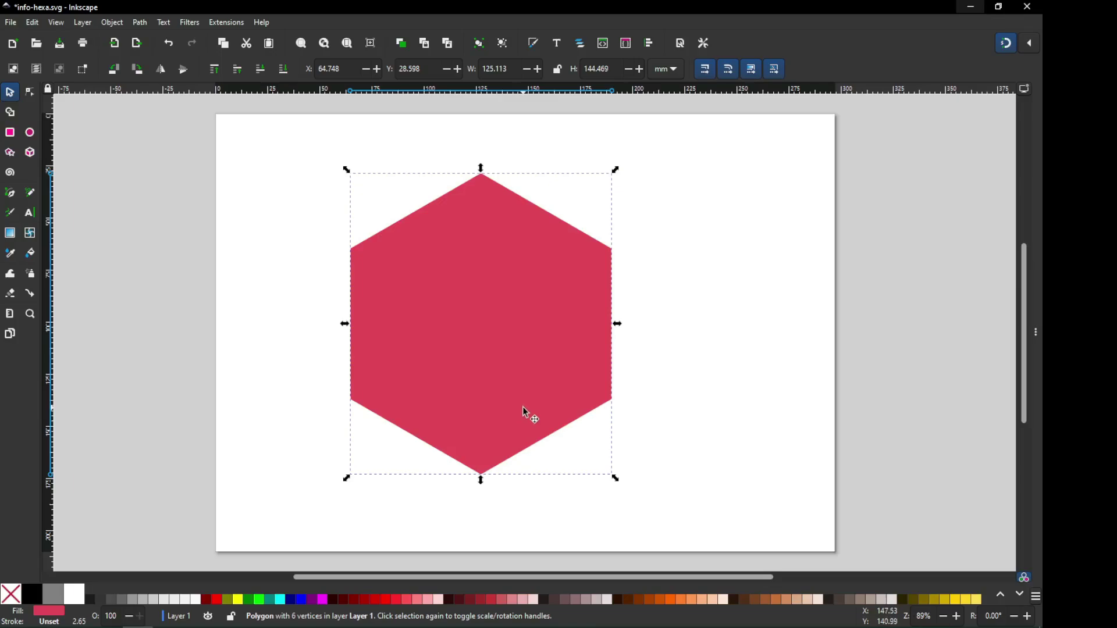
{"action": "left_click", "coordinate": [52, 594], "text": "shift"}
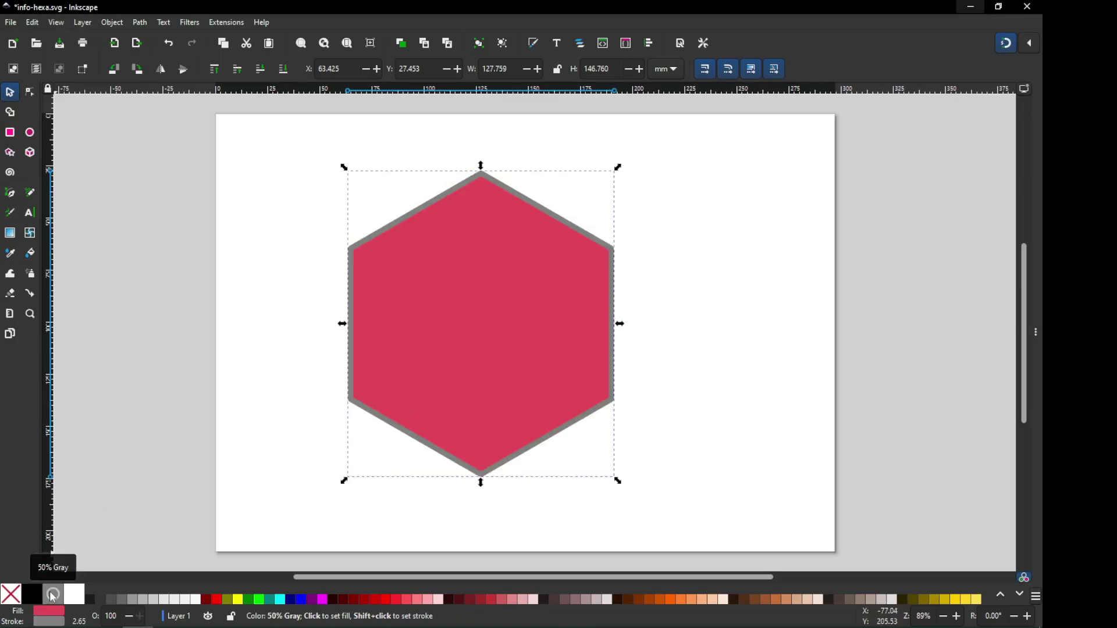
{"action": "left_click", "coordinate": [11, 594]}
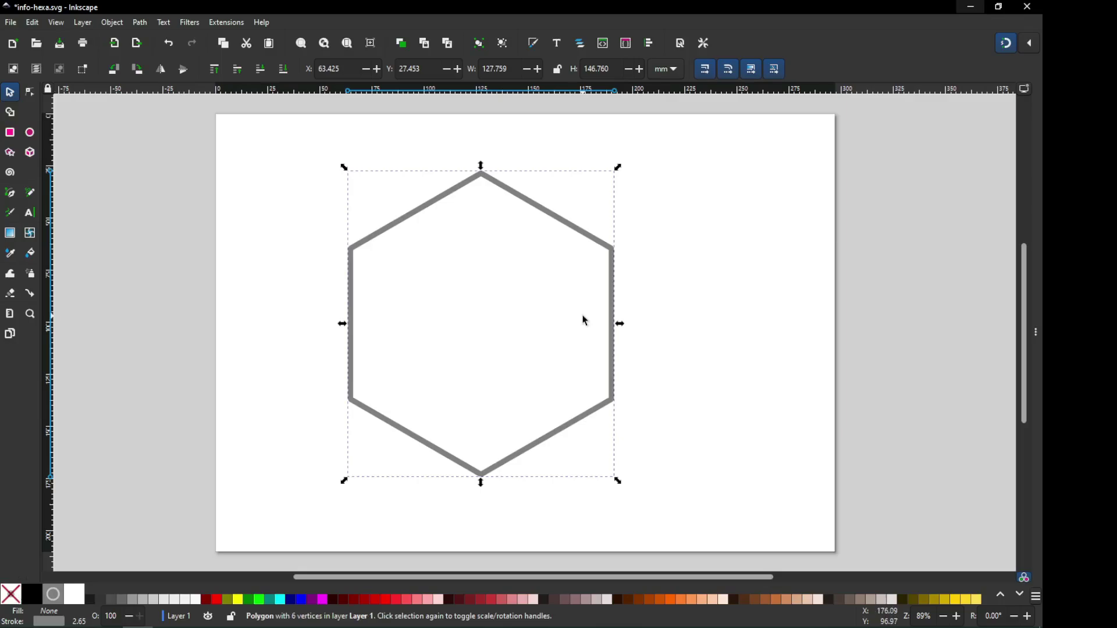
{"action": "left_click", "coordinate": [788, 279]}
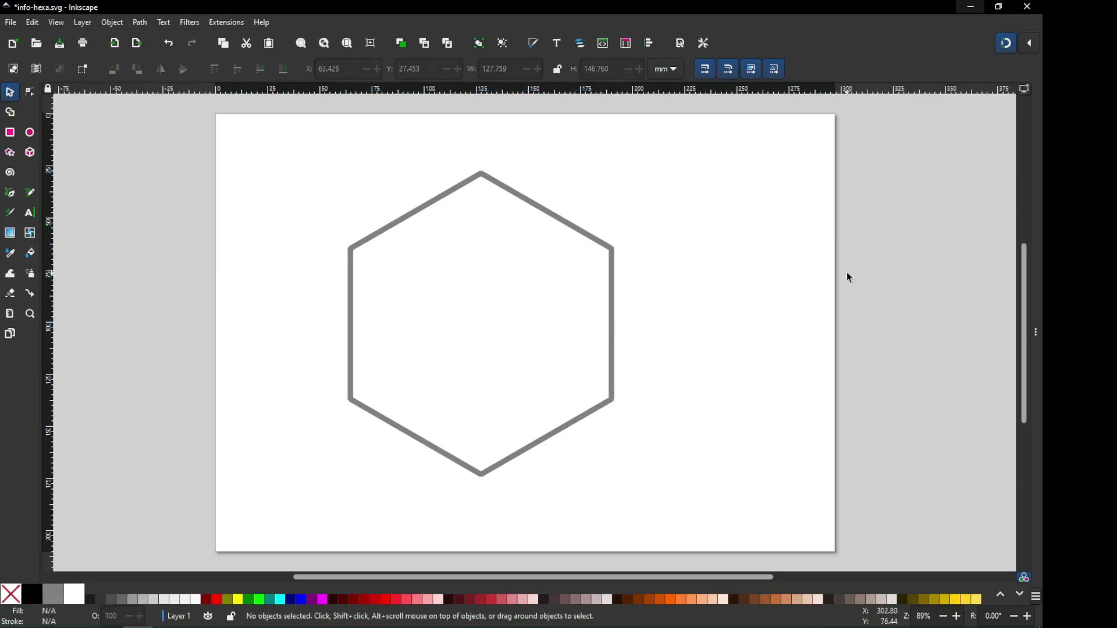
Rotate the hexagon outline about its centre so that its upper and lower edges are horizontal.
{"action": "left_click", "coordinate": [605, 282]}
{"action": "left_click", "coordinate": [608, 279]}
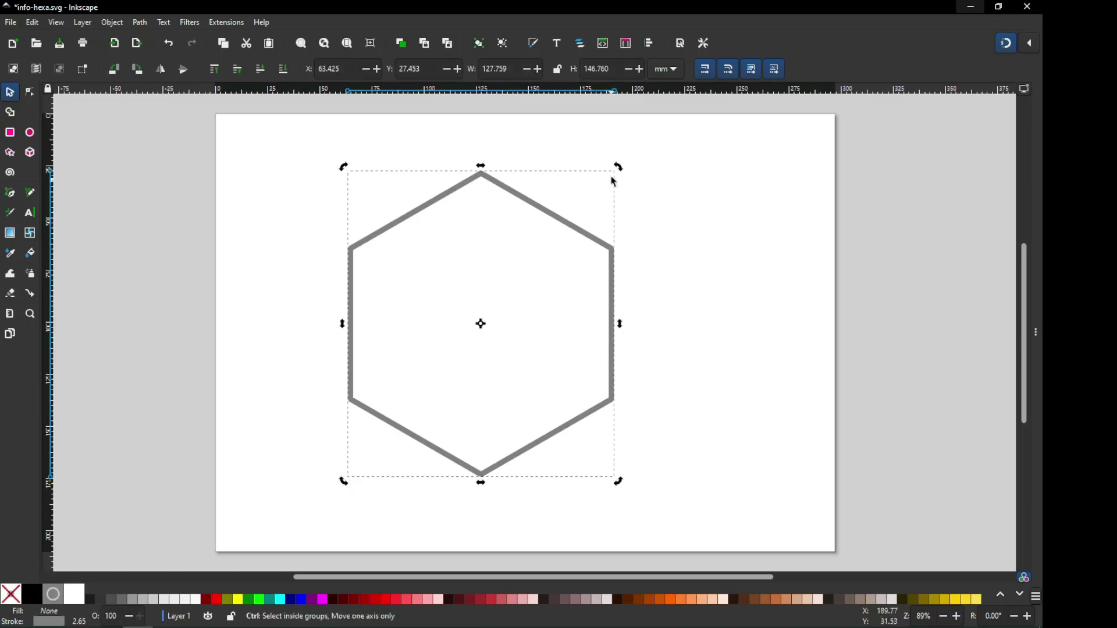
{"action": "left_click_drag", "start_coordinate": [621, 169], "coordinate": [642, 283]}
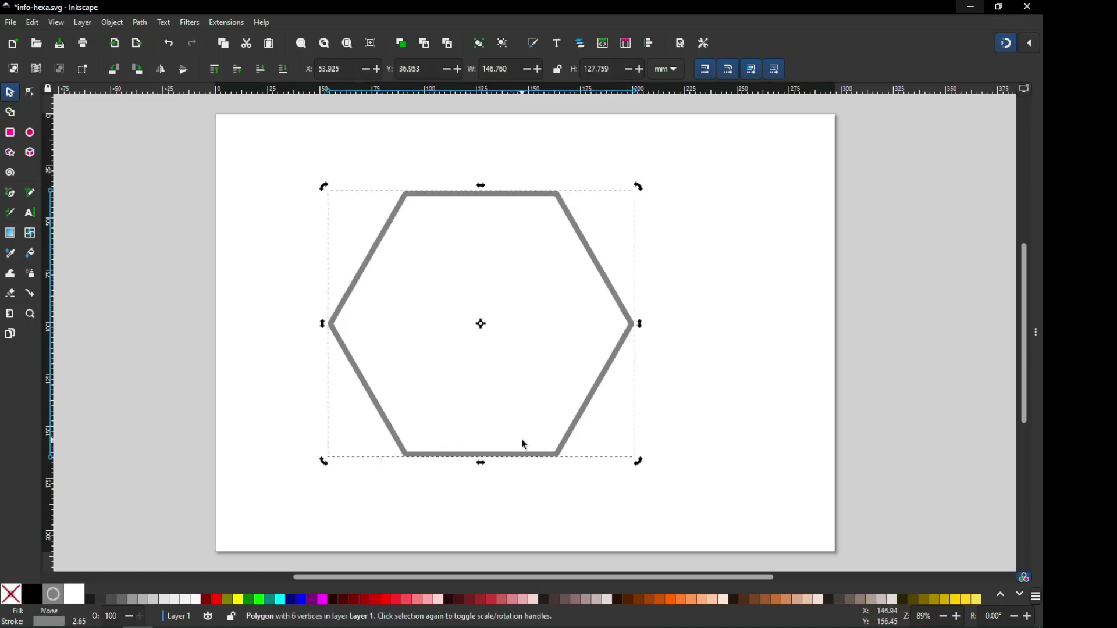
{"action": "left_click", "coordinate": [733, 338]}
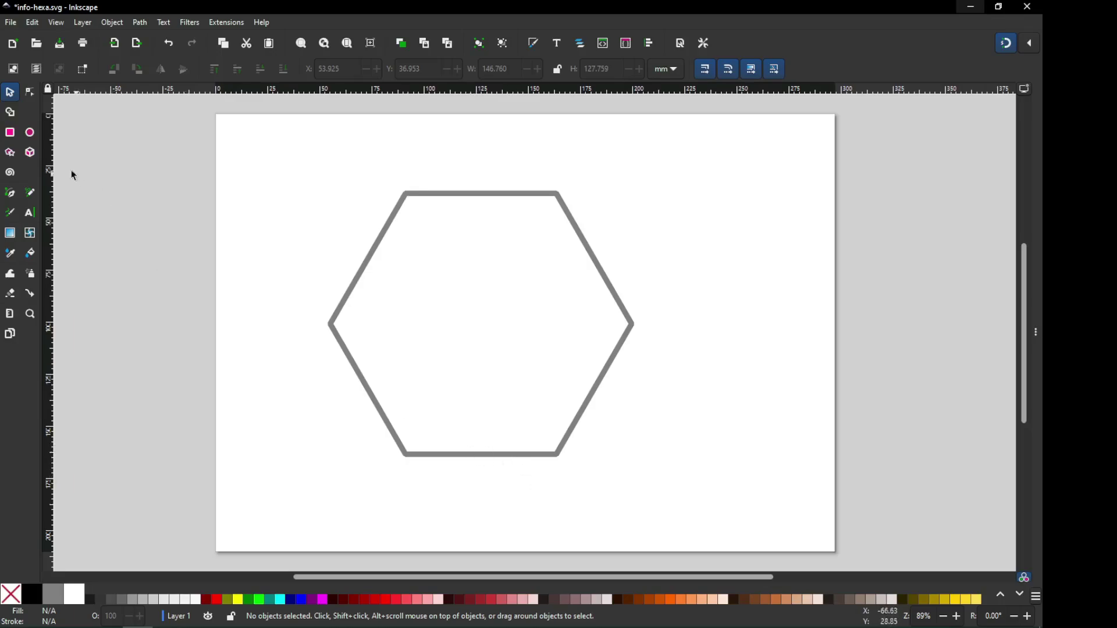
Draw a rectangle about 26 mm wide and 43 mm tall inside the hexagon and convert it to a path.
{"action": "left_click", "coordinate": [10, 132]}
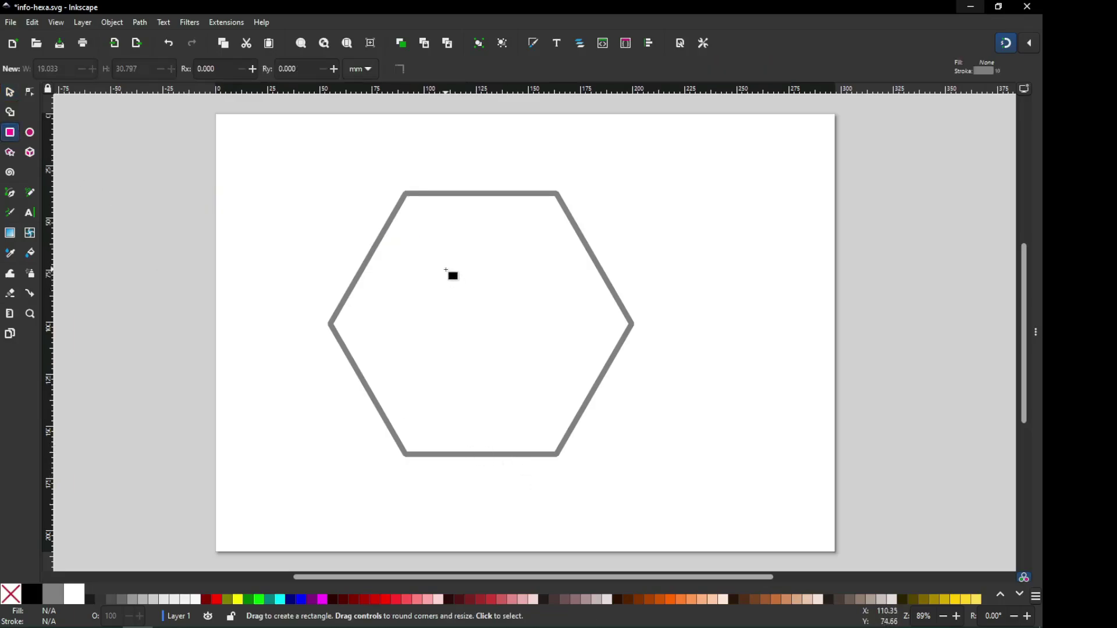
{"action": "left_click_drag", "start_coordinate": [442, 263], "coordinate": [498, 353]}
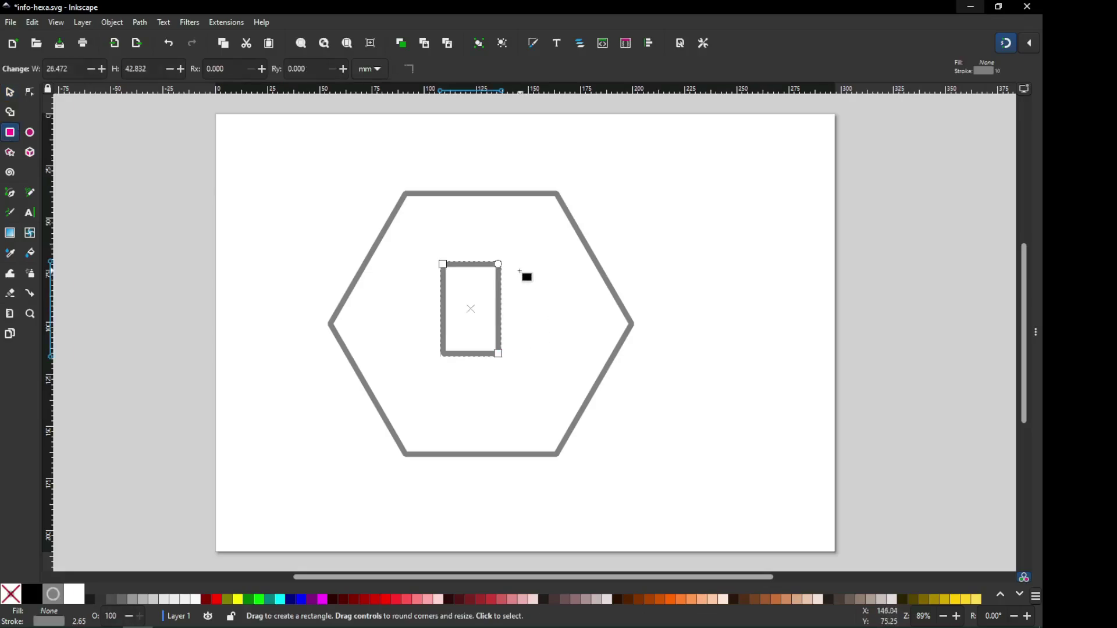
{"action": "left_click", "coordinate": [10, 92]}
{"action": "left_click", "coordinate": [142, 23]}
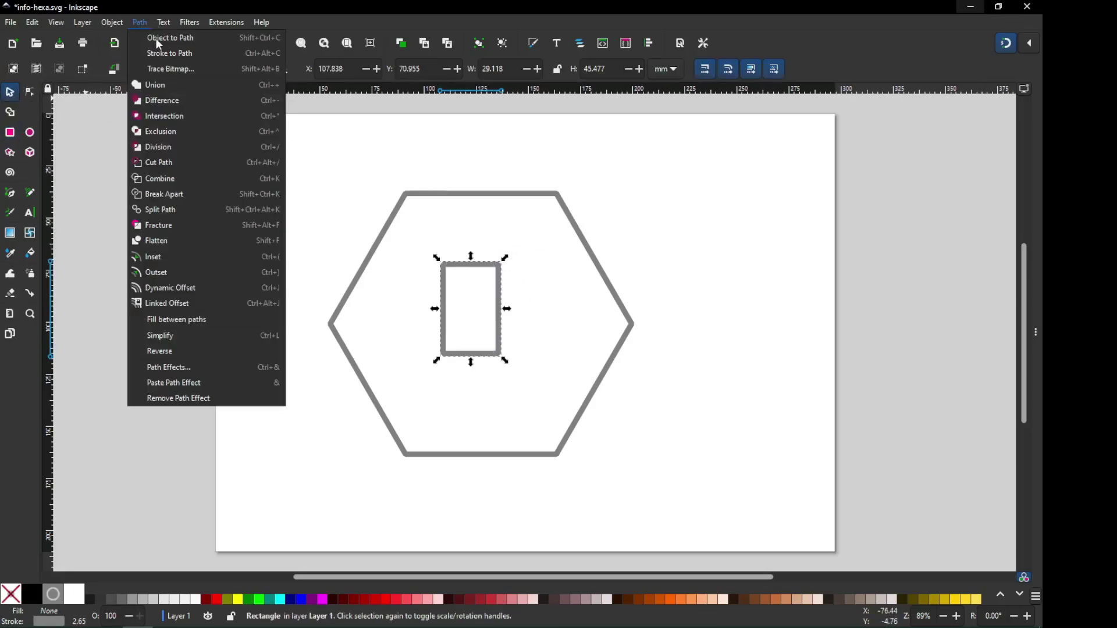
{"action": "left_click", "coordinate": [157, 37]}
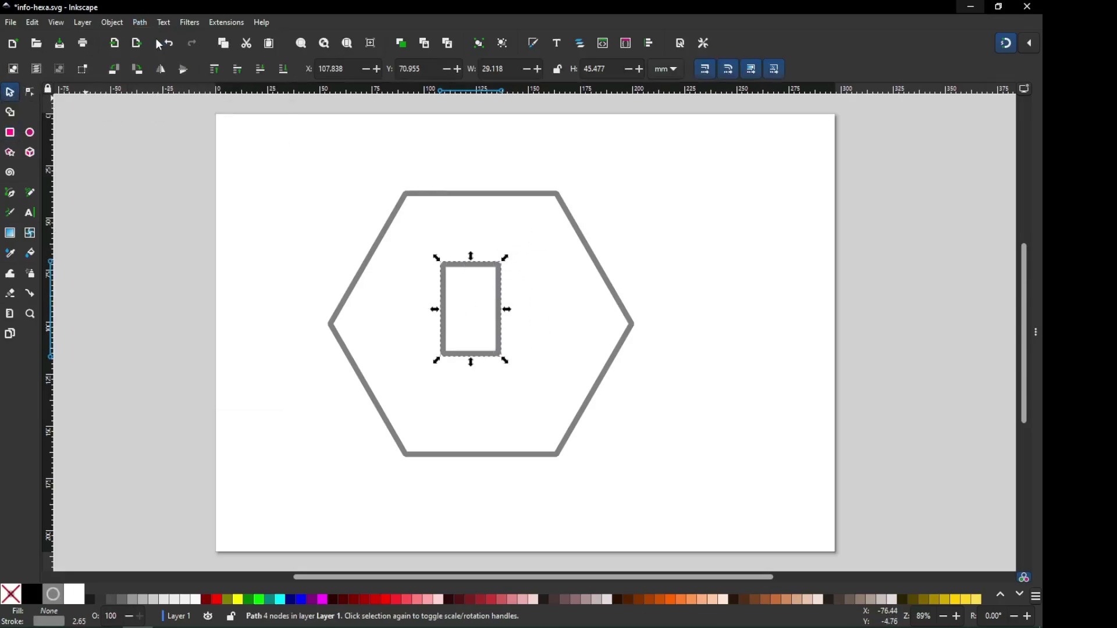
Give the rectangle path a Maroon (#800000) fill and no stroke.
{"action": "left_click", "coordinate": [206, 599]}
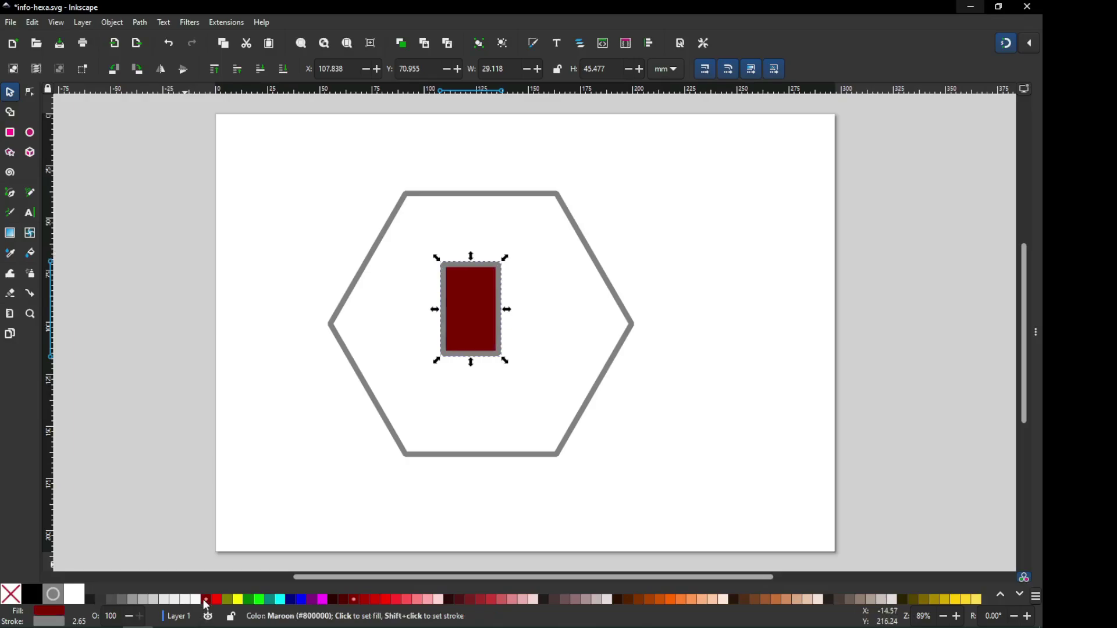
{"action": "left_click", "coordinate": [19, 590], "text": "shift"}
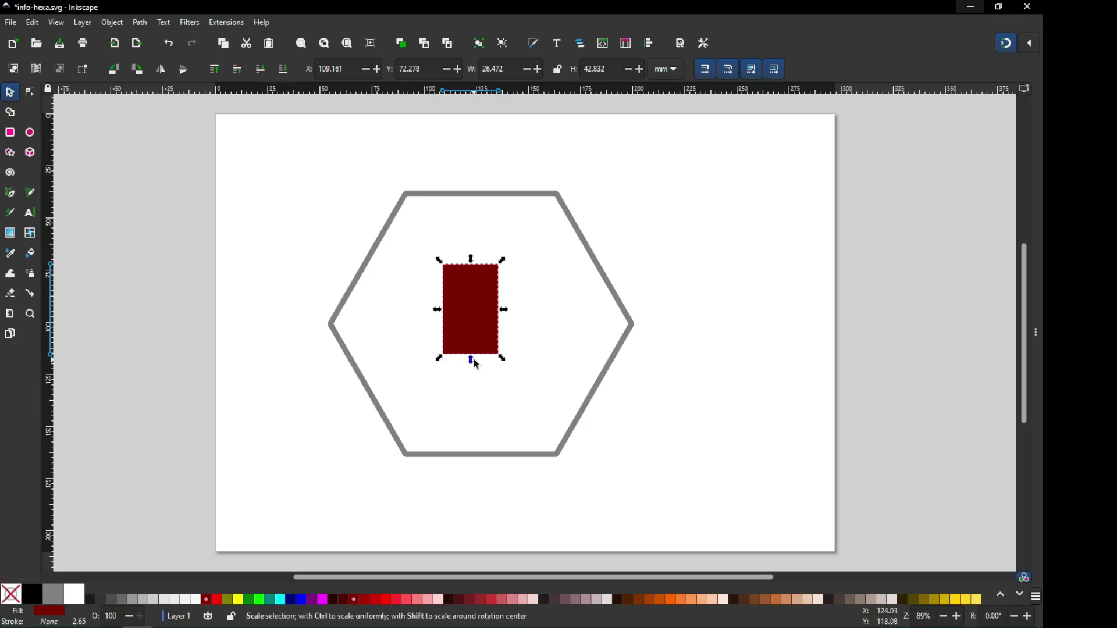
Snap the maroon path's four nodes to the hexagon's left corner, upper-left corner and both lower corners.
{"action": "left_click", "coordinate": [29, 92]}
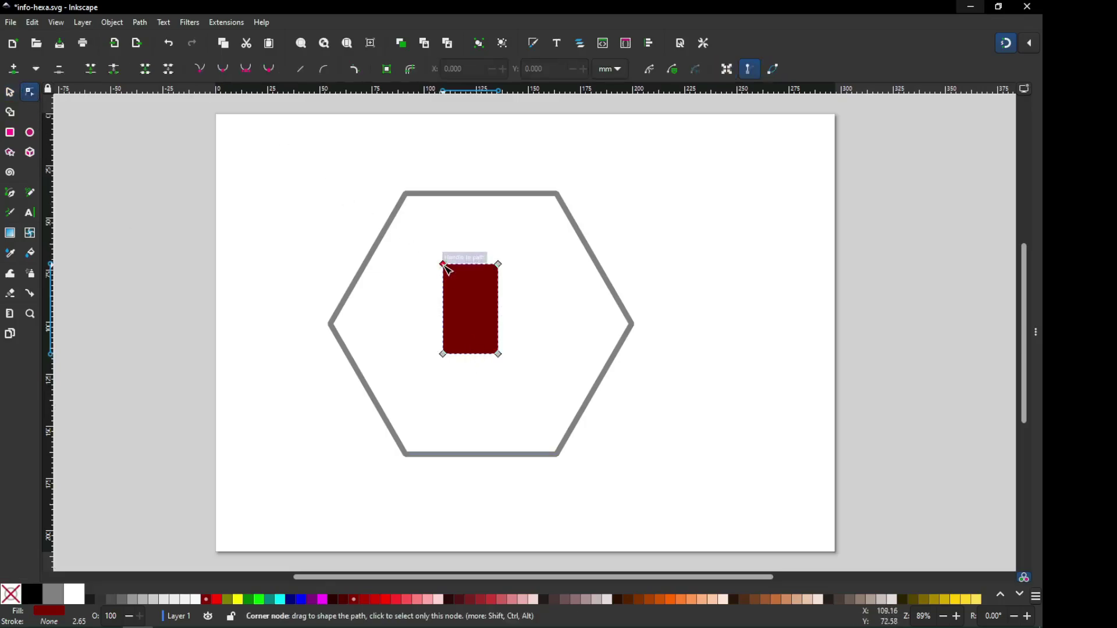
{"action": "left_click_drag", "start_coordinate": [443, 265], "coordinate": [330, 323]}
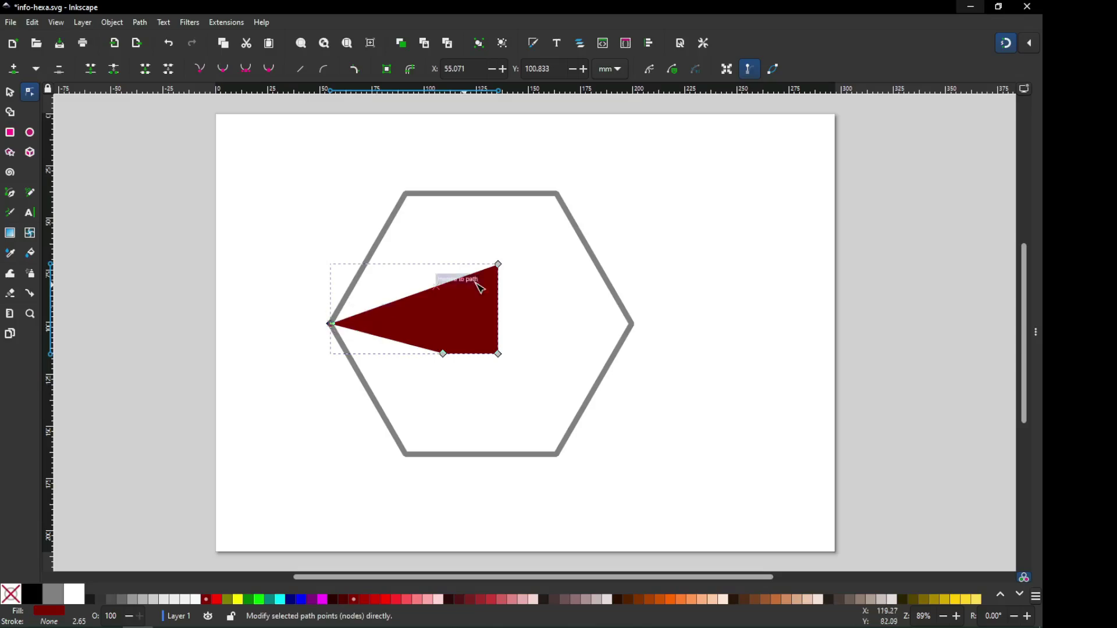
{"action": "left_click_drag", "start_coordinate": [499, 266], "coordinate": [409, 200]}
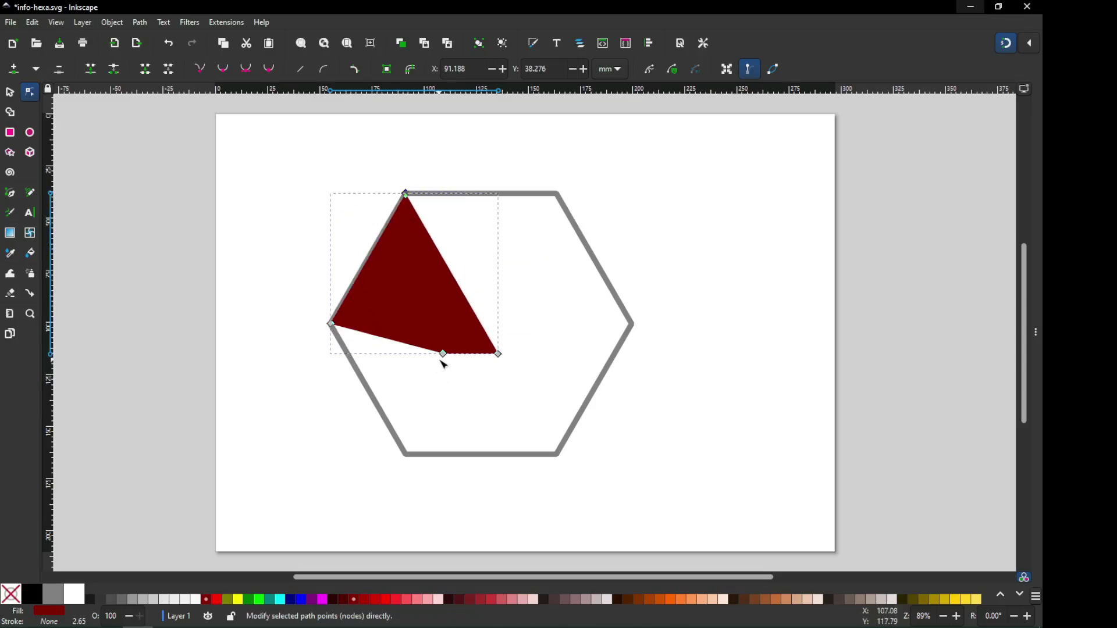
{"action": "left_click_drag", "start_coordinate": [446, 357], "coordinate": [402, 464]}
{"action": "left_click_drag", "start_coordinate": [500, 355], "coordinate": [552, 463]}
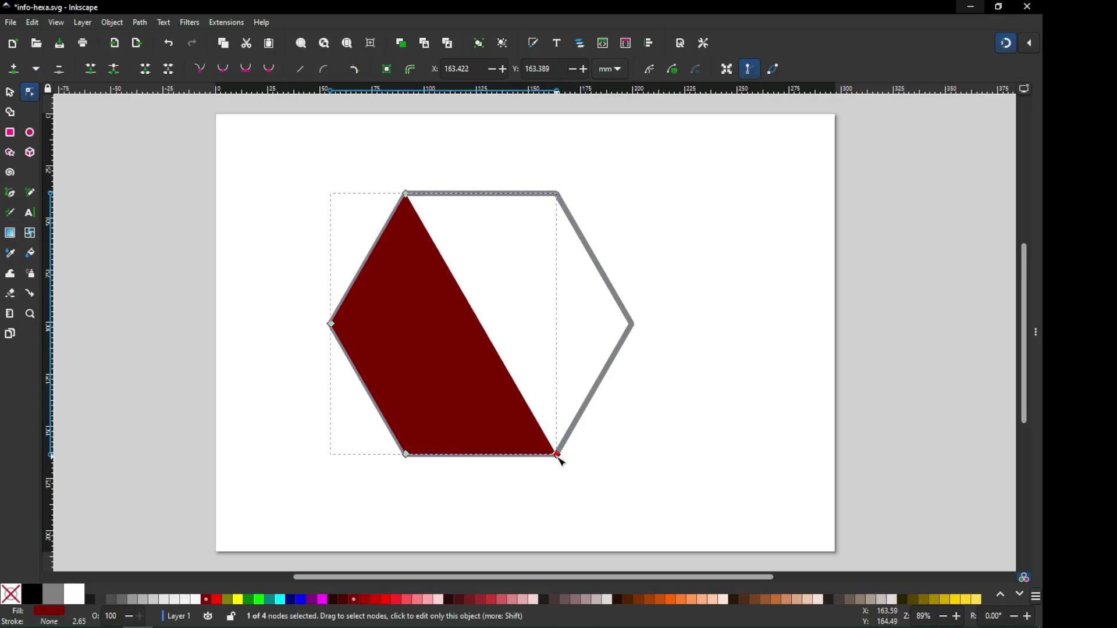
Move the maroon shape's lower-right node left along the hexagon's lower edge to about X 133 mm.
{"action": "left_click_drag", "start_coordinate": [559, 458], "coordinate": [498, 459]}
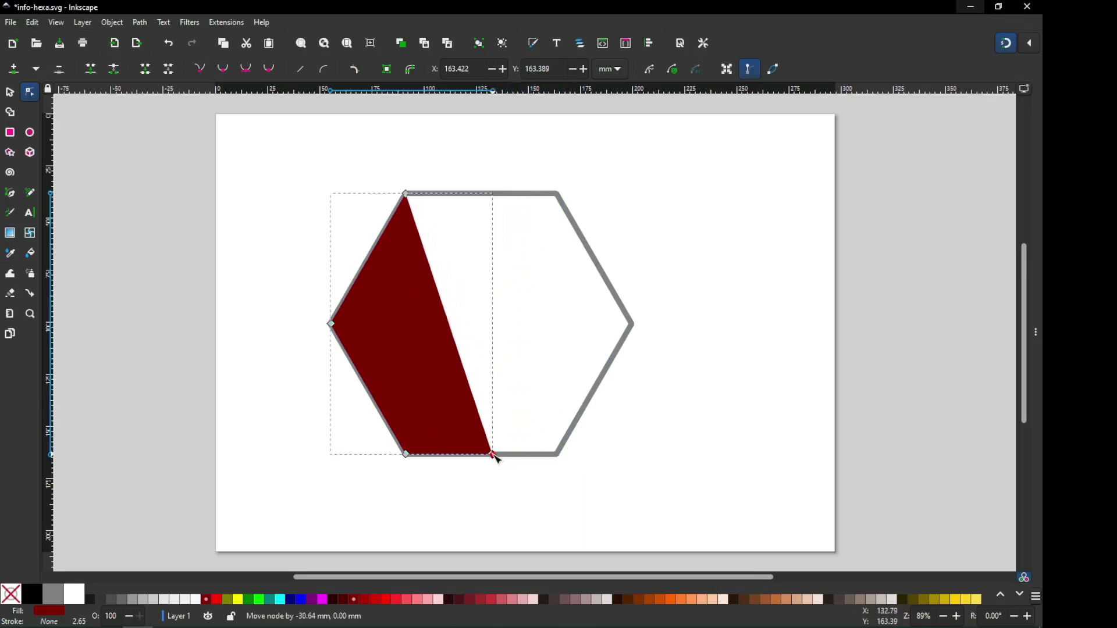
{"action": "left_click_drag", "start_coordinate": [497, 459], "coordinate": [497, 459]}
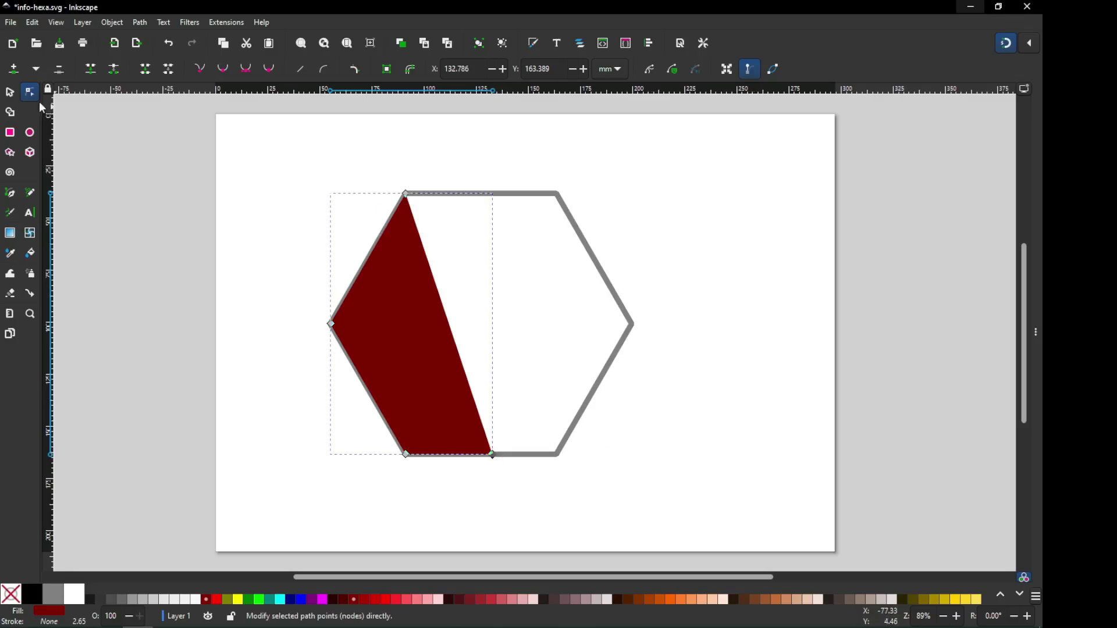
{"action": "left_click", "coordinate": [10, 92]}
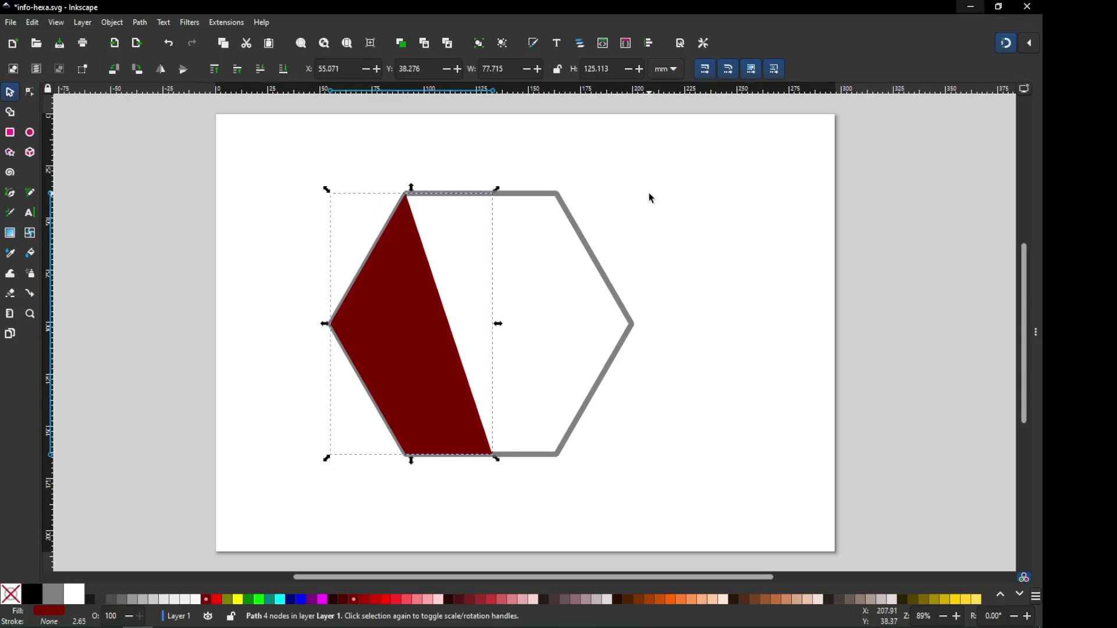
{"action": "left_click", "coordinate": [630, 218]}
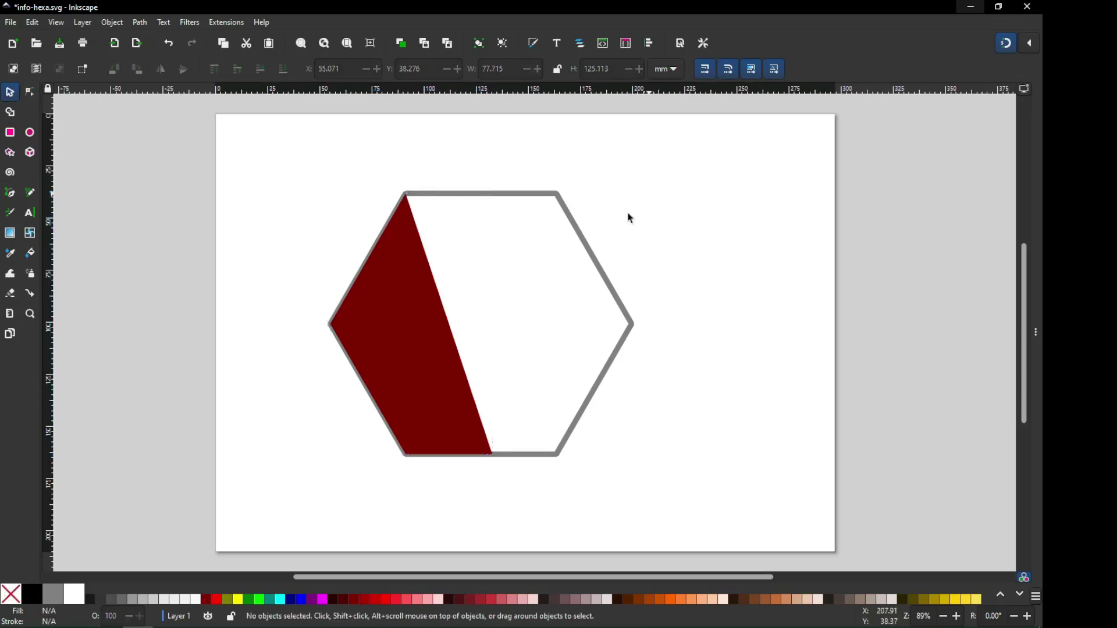
Duplicate the maroon shape in place and fill the copy with Green (#008000).
{"action": "left_click", "coordinate": [427, 286]}
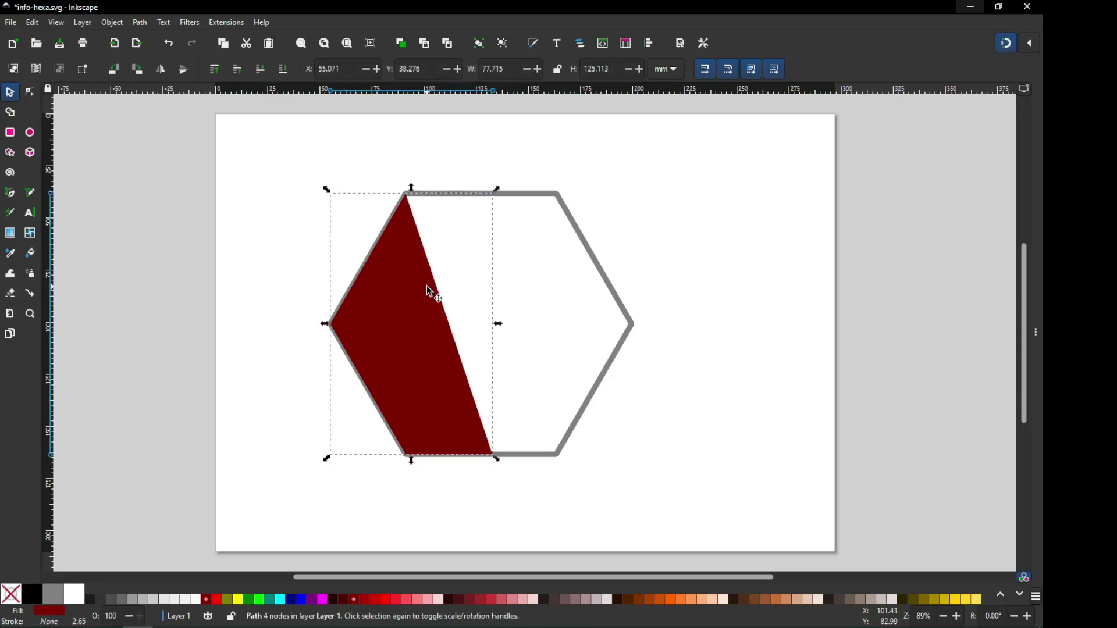
{"action": "right_click", "coordinate": [427, 286]}
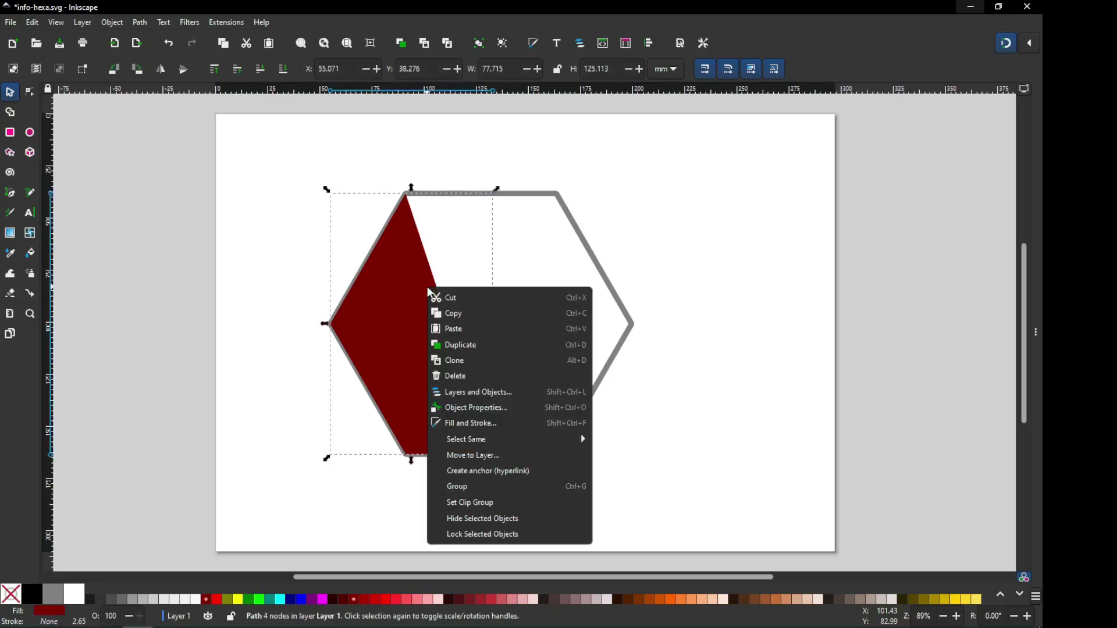
{"action": "left_click", "coordinate": [468, 349]}
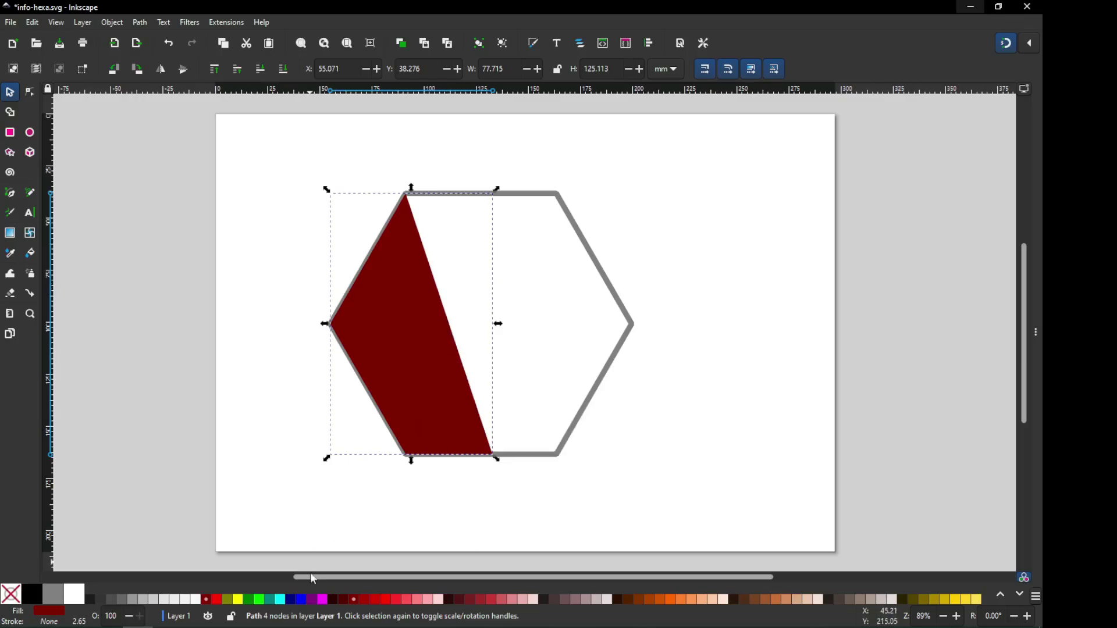
{"action": "left_click", "coordinate": [252, 600]}
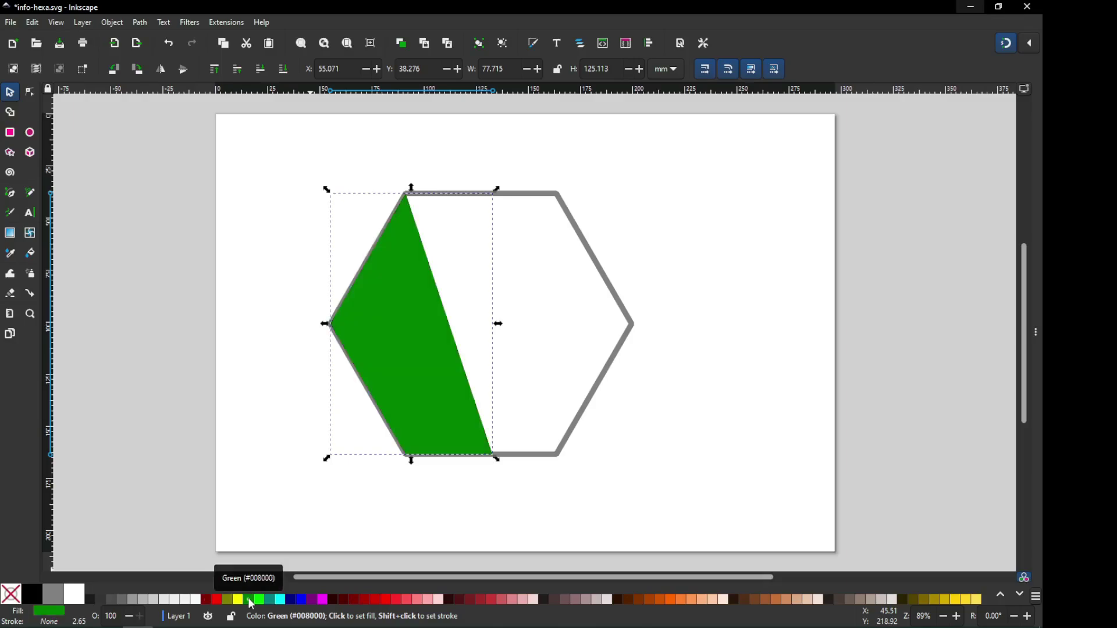
Turn off snapping and move the green copy's lower-right node left along the lower edge to about X 130 mm.
{"action": "left_click", "coordinate": [30, 92]}
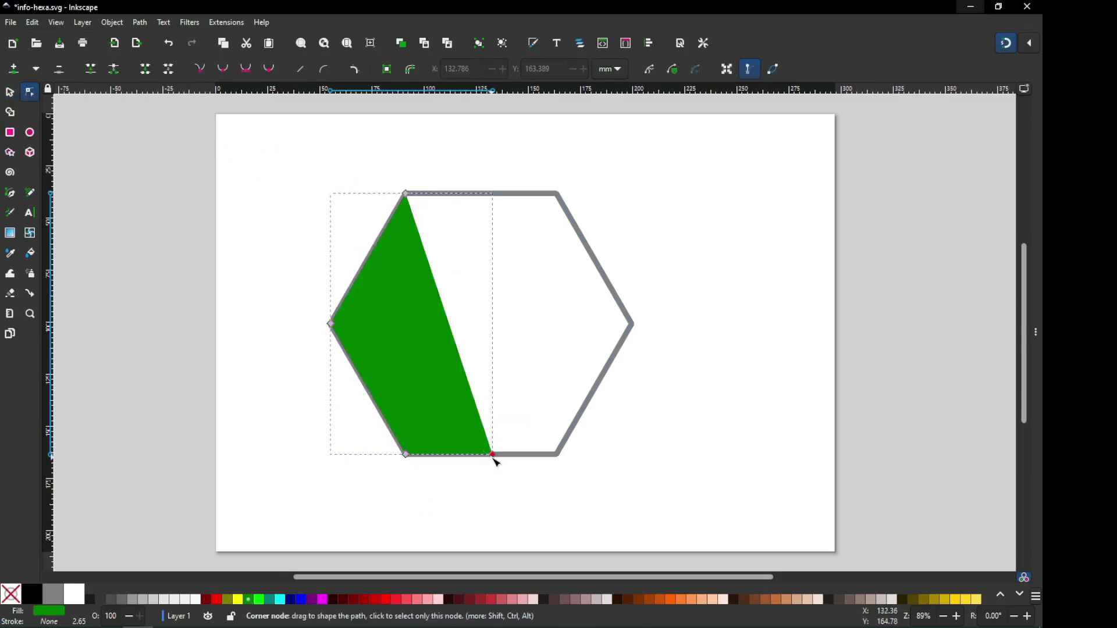
{"action": "left_click_drag", "start_coordinate": [499, 462], "coordinate": [483, 462]}
{"action": "left_click", "coordinate": [1006, 43]}
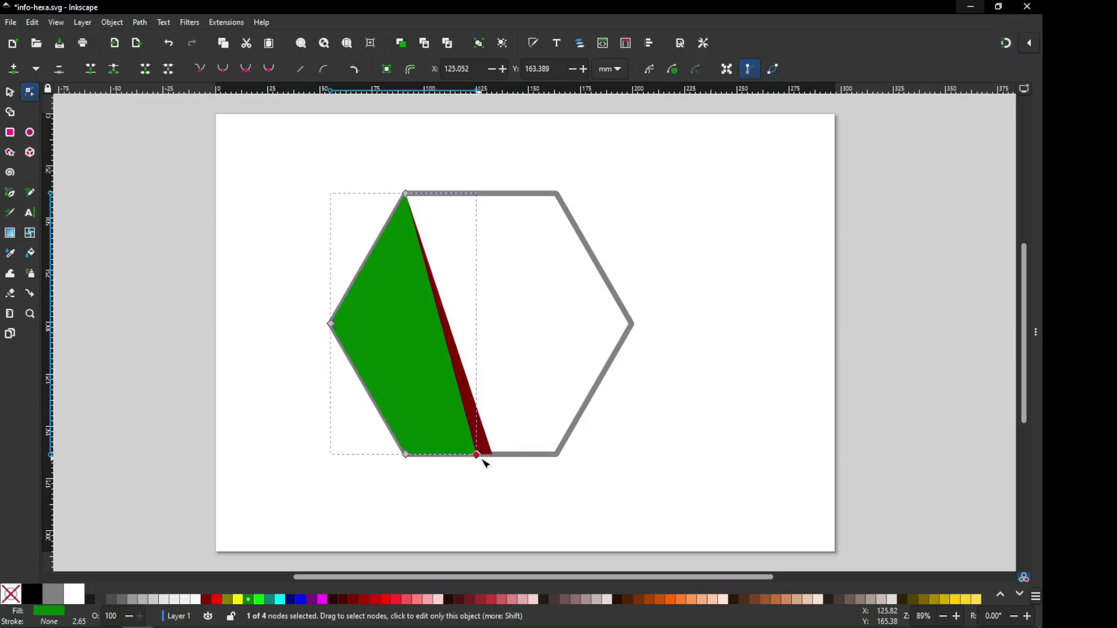
{"action": "left_click_drag", "start_coordinate": [482, 459], "coordinate": [495, 464]}
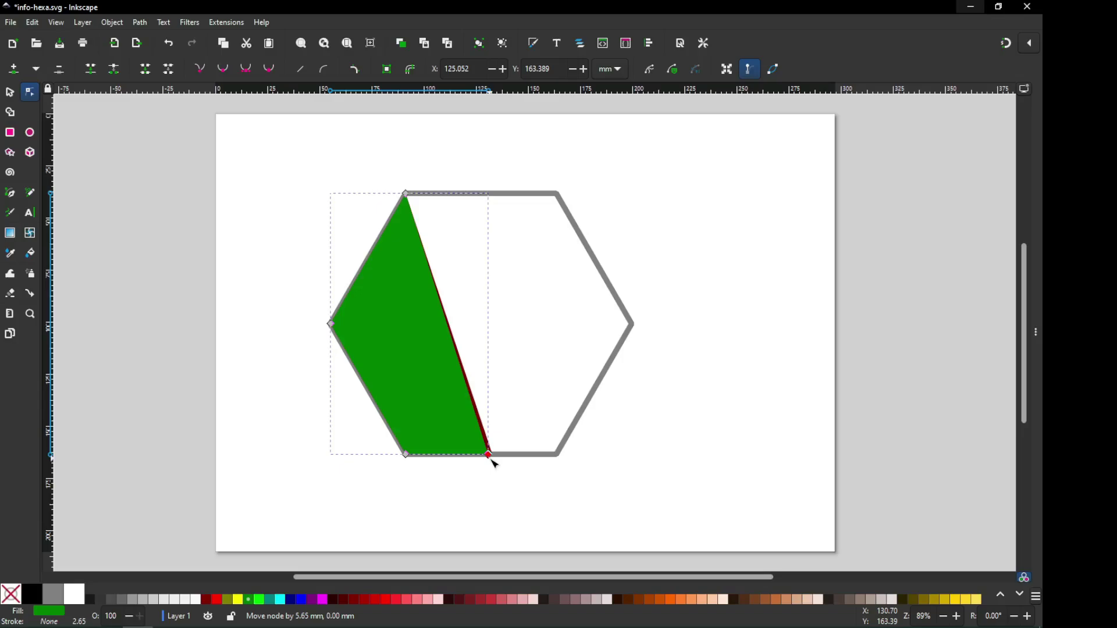
{"action": "left_click_drag", "start_coordinate": [495, 464], "coordinate": [493, 464]}
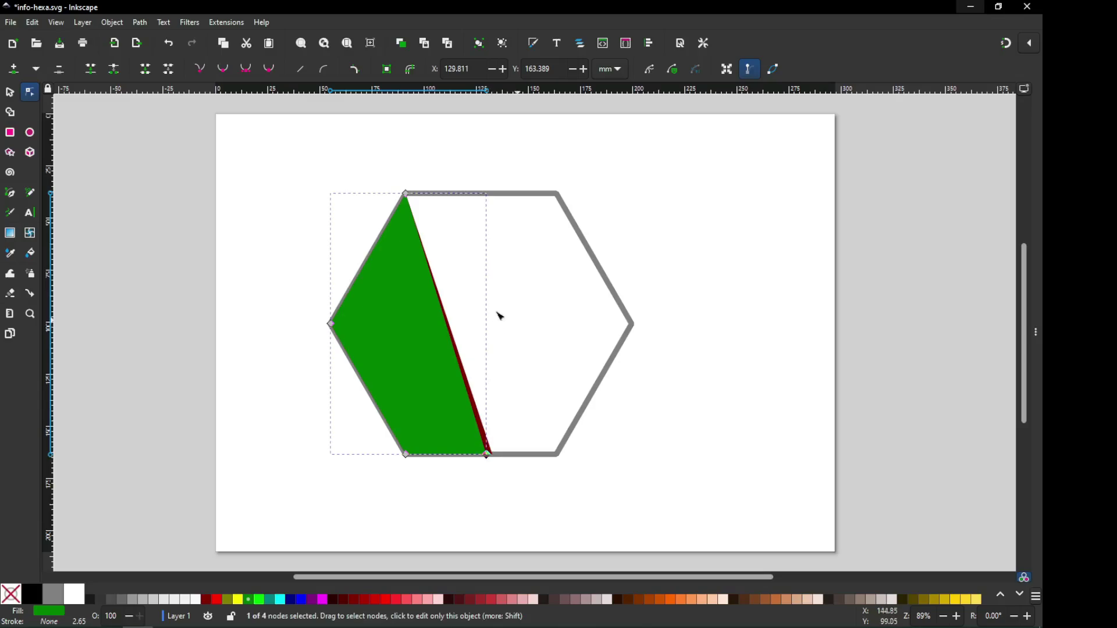
{"action": "left_click", "coordinate": [10, 92]}
{"action": "left_click", "coordinate": [236, 172]}
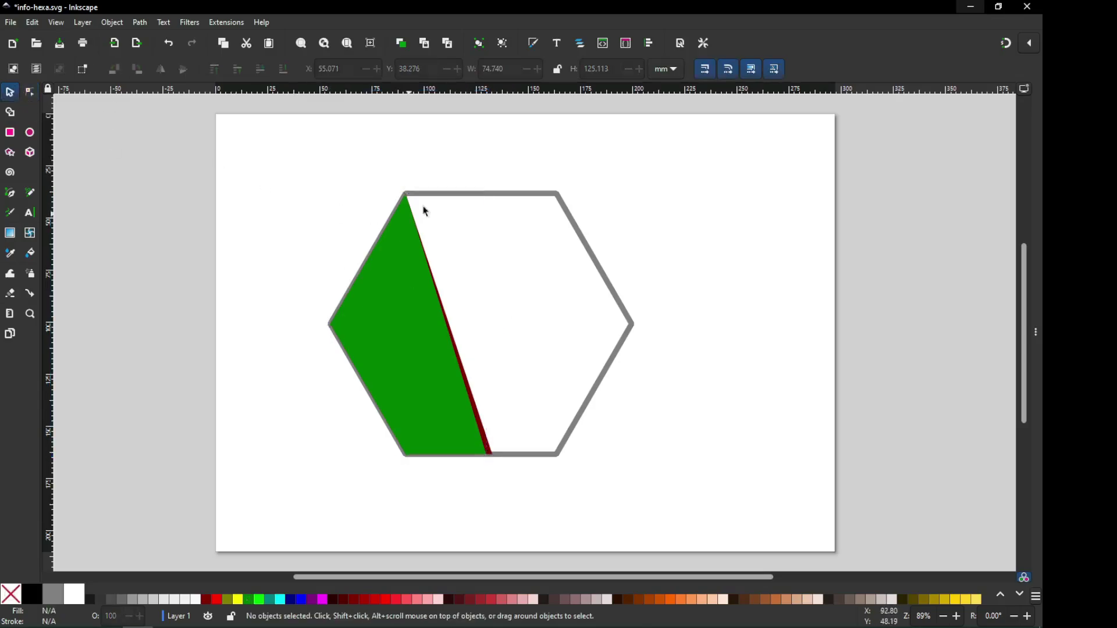
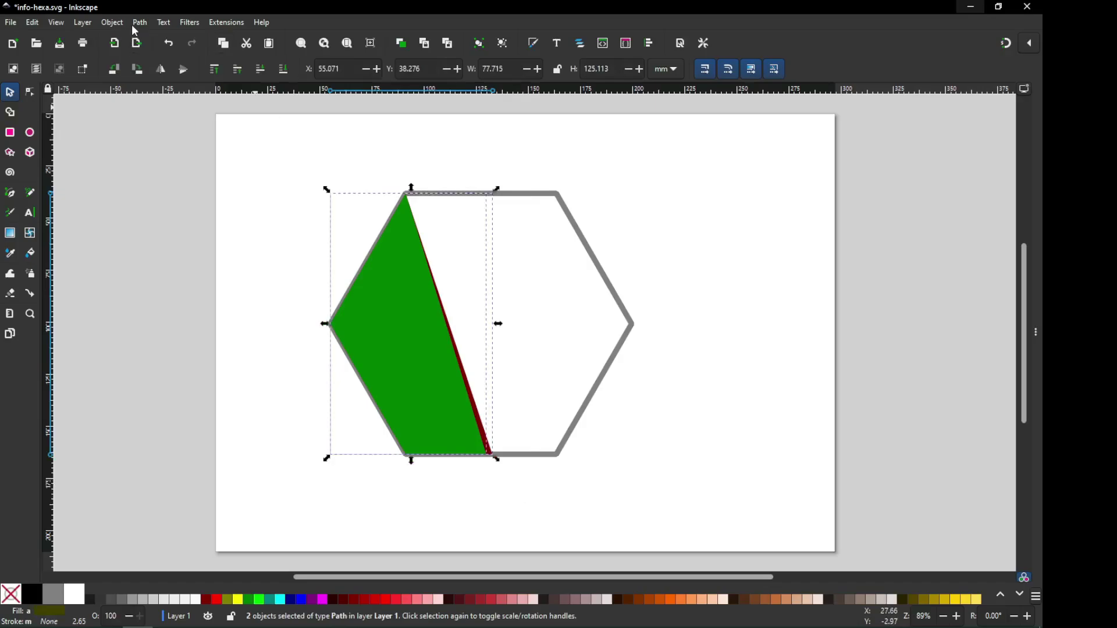
Group the selected green and maroon shapes.
{"action": "left_click", "coordinate": [113, 23]}
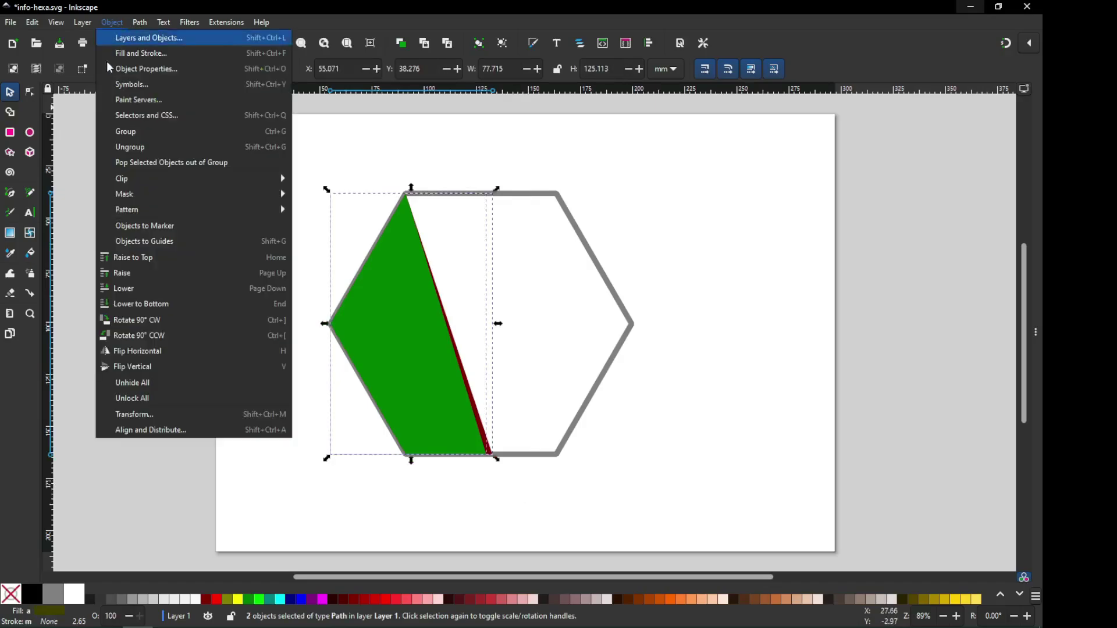
{"action": "left_click", "coordinate": [131, 138]}
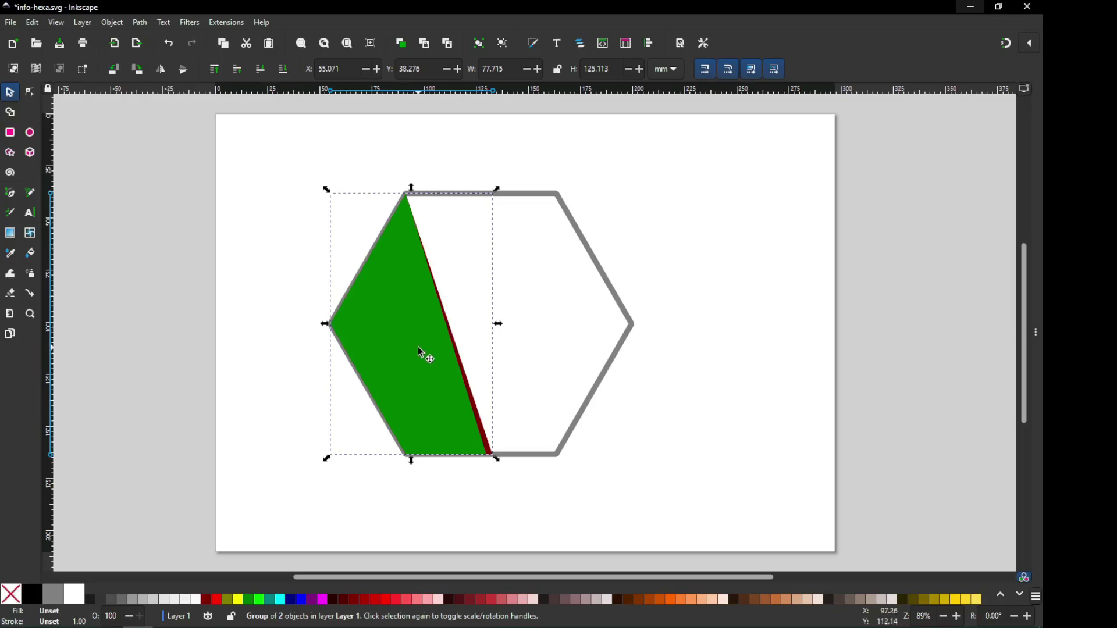
{"action": "left_click", "coordinate": [612, 367]}
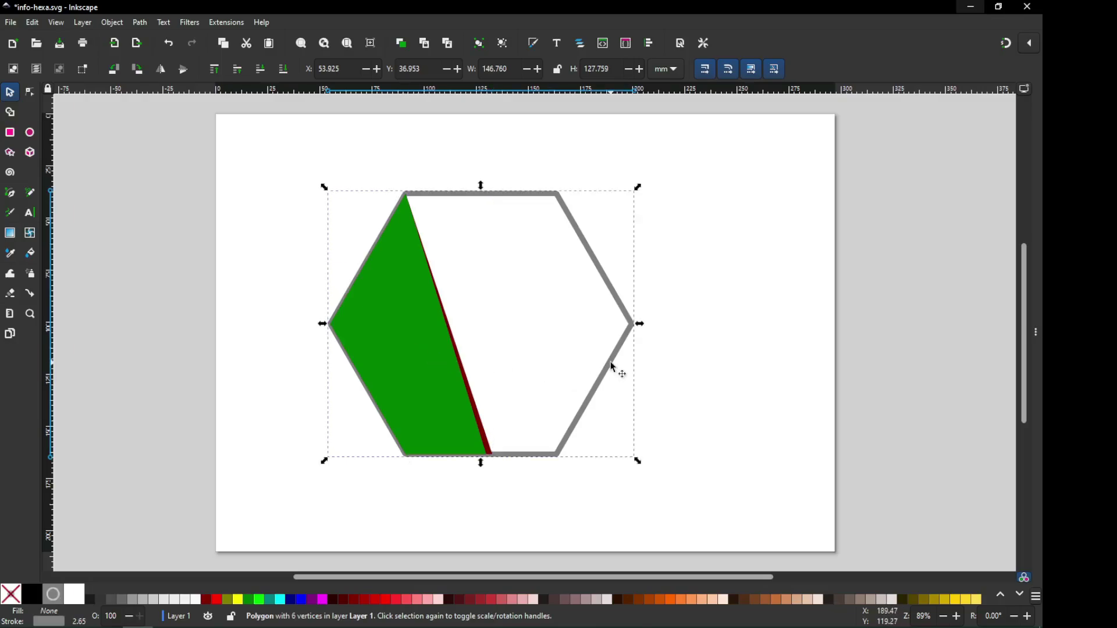
{"action": "left_click", "coordinate": [613, 367]}
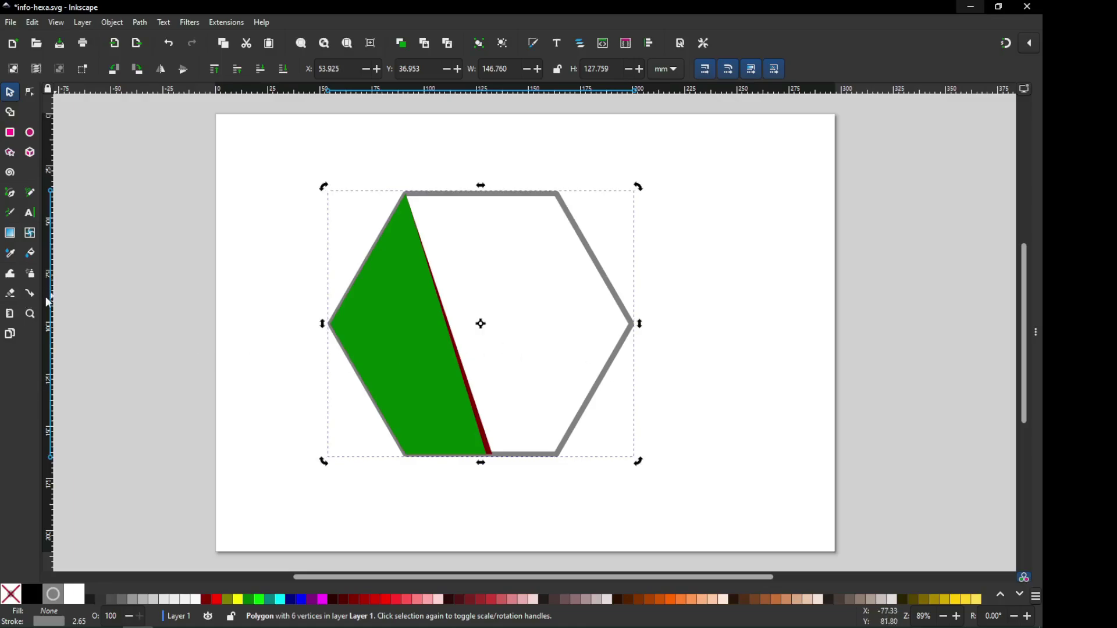
{"action": "left_click_drag", "start_coordinate": [46, 299], "coordinate": [482, 327]}
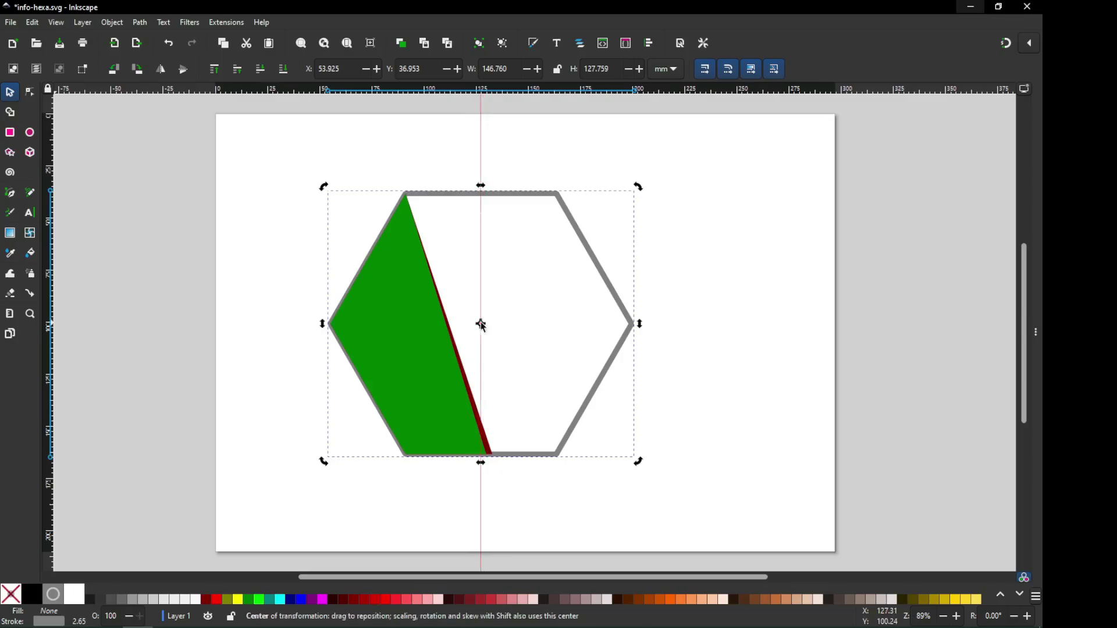
{"action": "key", "text": "Delete"}
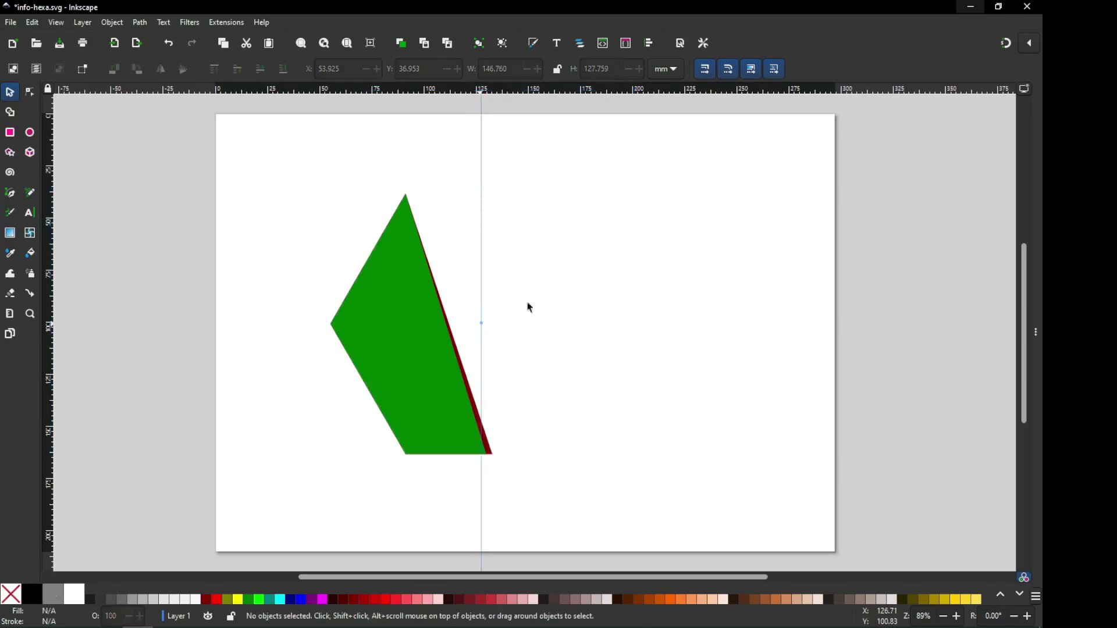
{"action": "key", "text": "ctrl+z"}
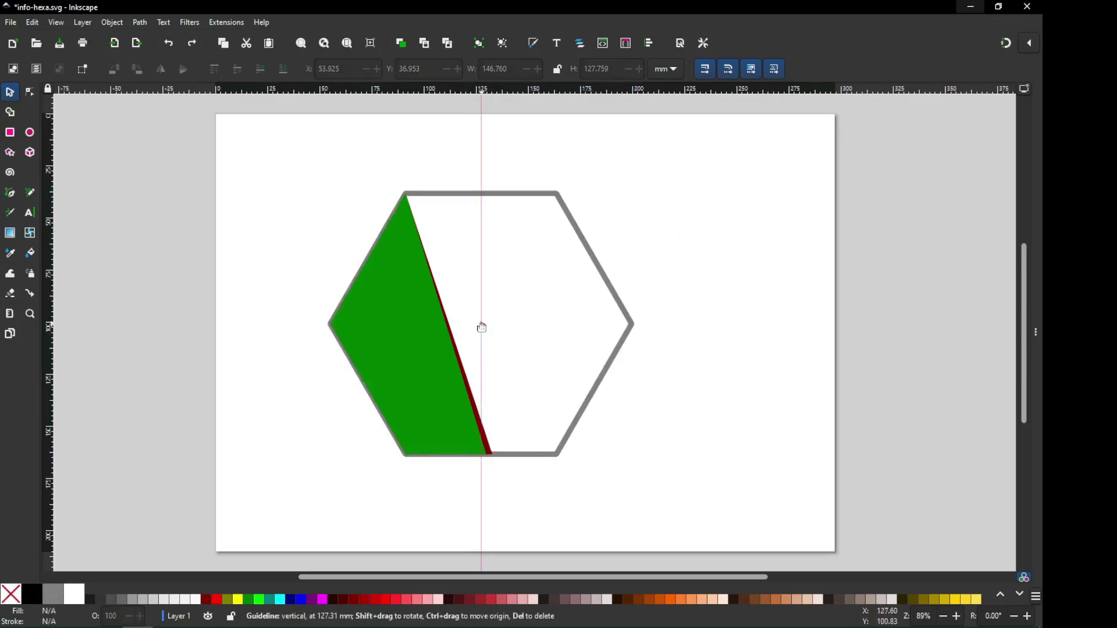
{"action": "key", "text": "Delete"}
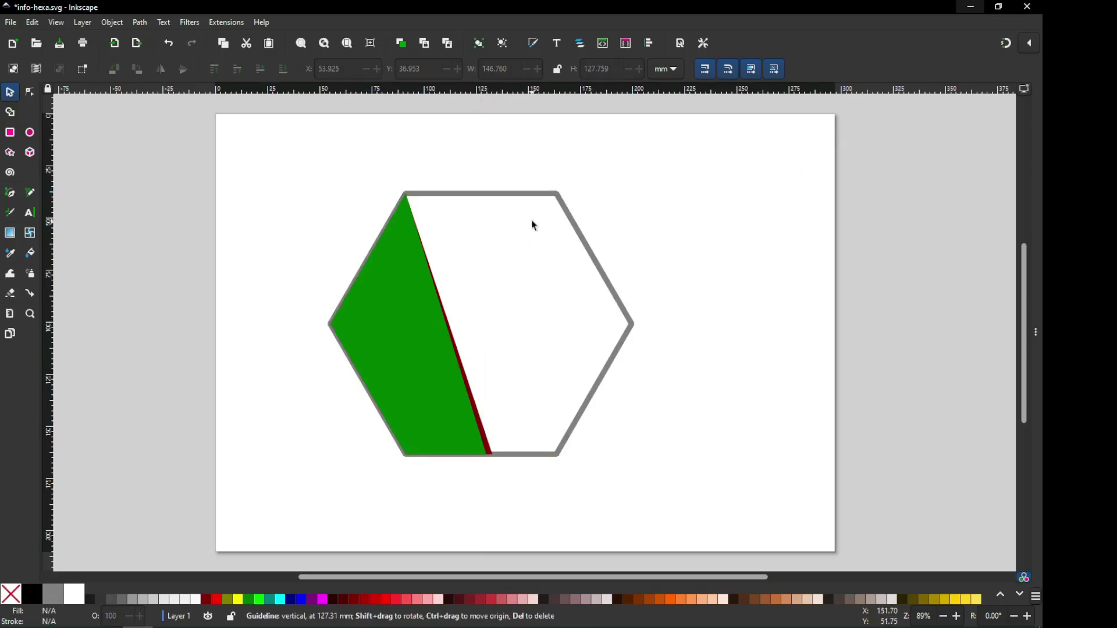
{"action": "left_click", "coordinate": [536, 195]}
{"action": "left_click", "coordinate": [671, 192]}
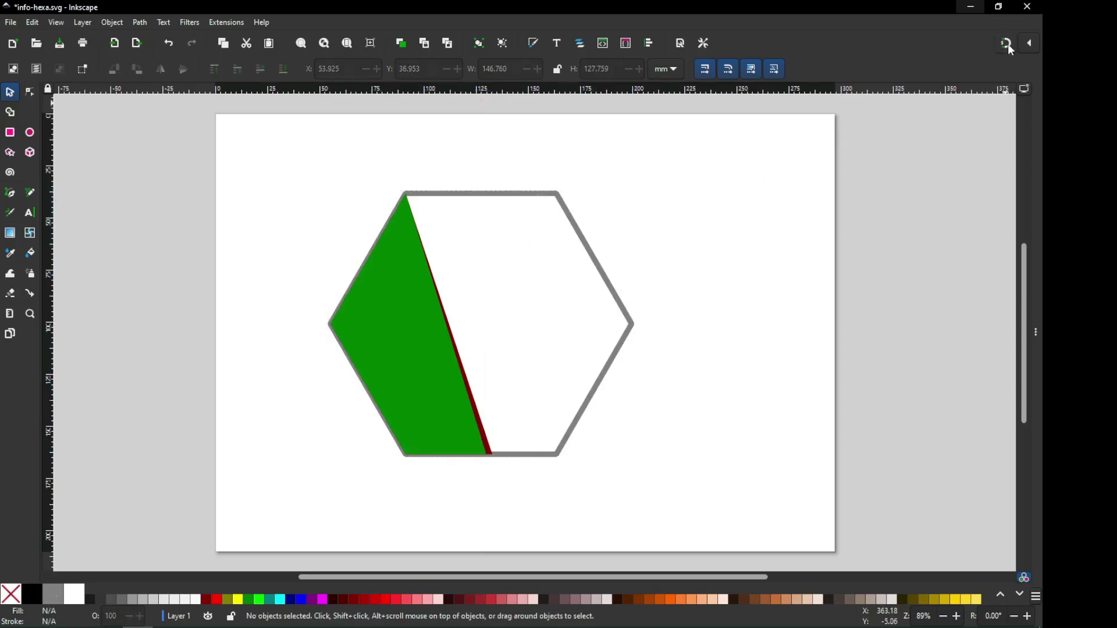
Turn on snapping and place a vertical and a horizontal guide through the hexagon's rotation centre.
{"action": "left_click", "coordinate": [1027, 43]}
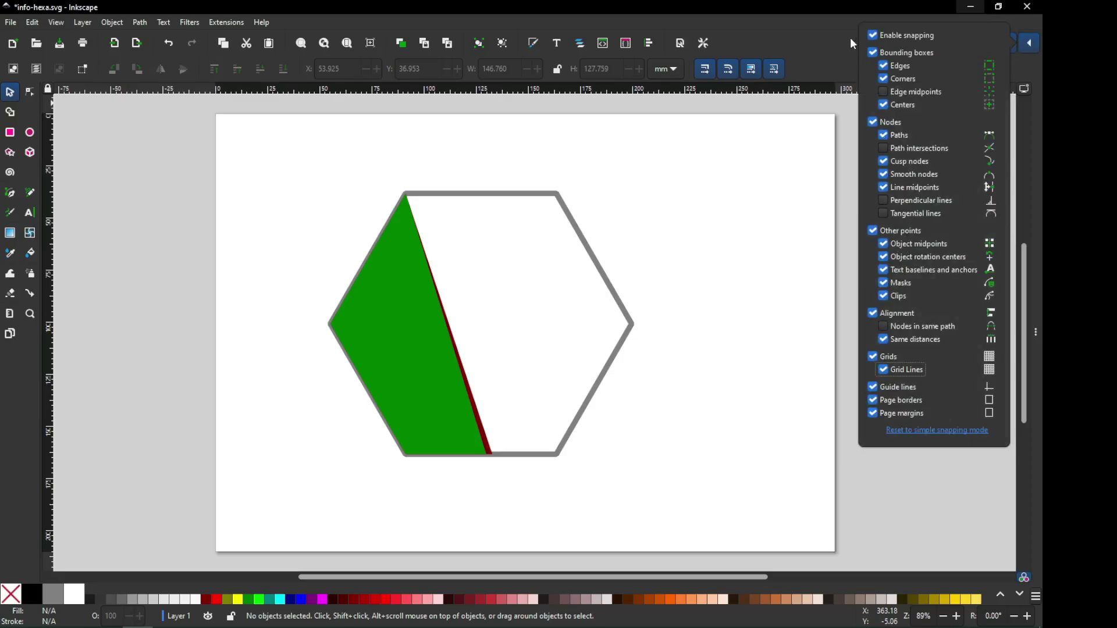
{"action": "left_click", "coordinate": [830, 21]}
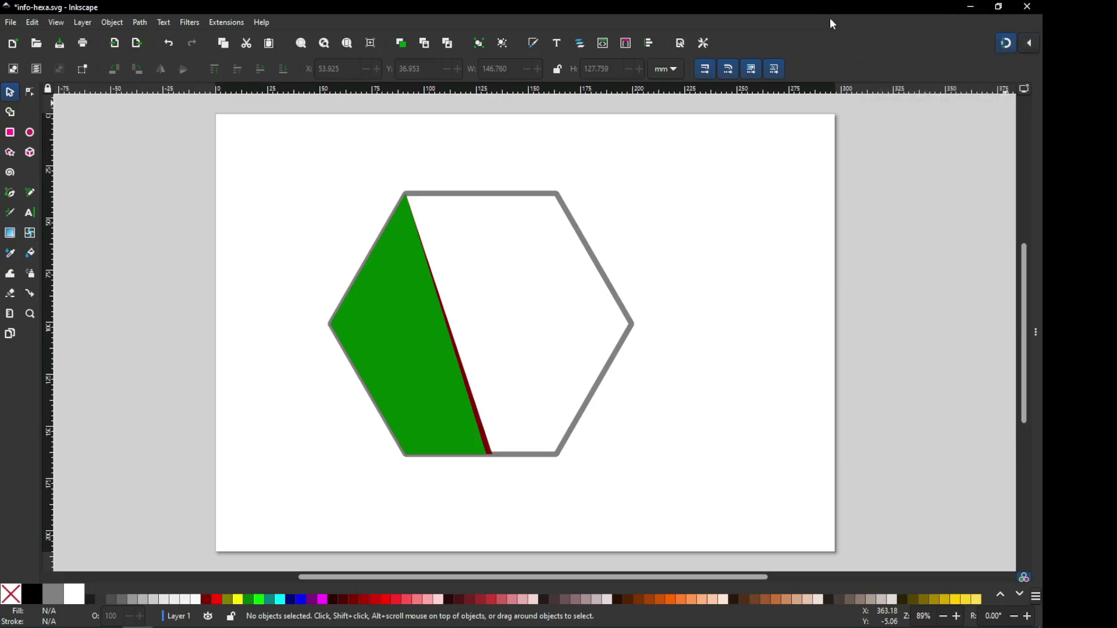
{"action": "left_click", "coordinate": [557, 196]}
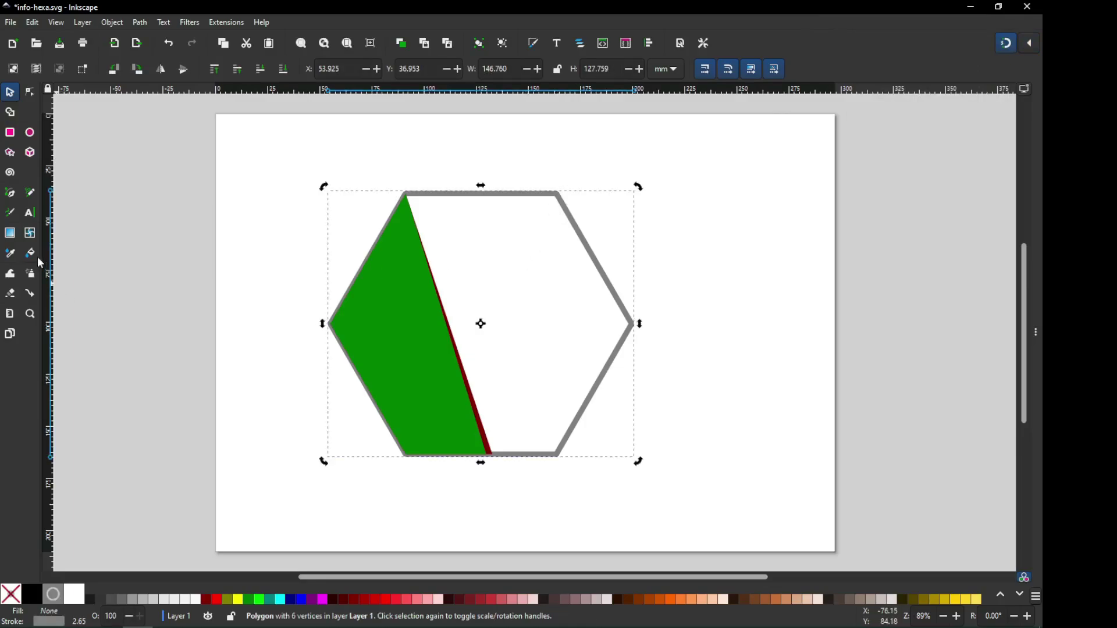
{"action": "left_click_drag", "start_coordinate": [53, 256], "coordinate": [482, 324]}
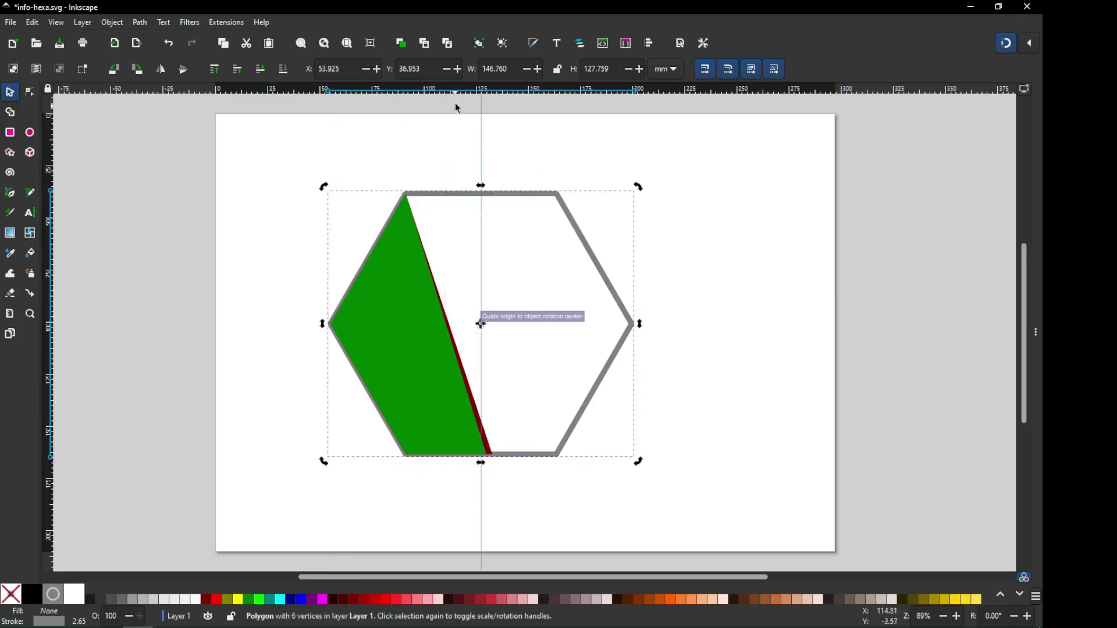
{"action": "left_click_drag", "start_coordinate": [460, 91], "coordinate": [485, 333]}
{"action": "key", "text": "Escape"}
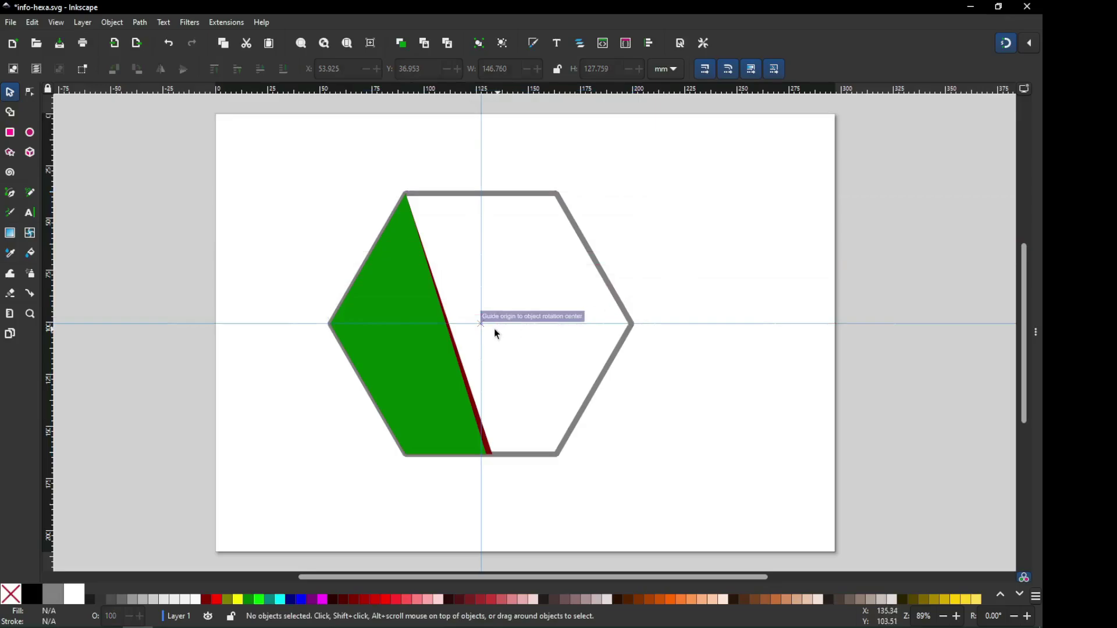
Check the guides against the hexagon's centre and right corner, and save the document.
{"action": "key", "text": "z"}
{"action": "left_click_drag", "start_coordinate": [359, 291], "coordinate": [669, 352]}
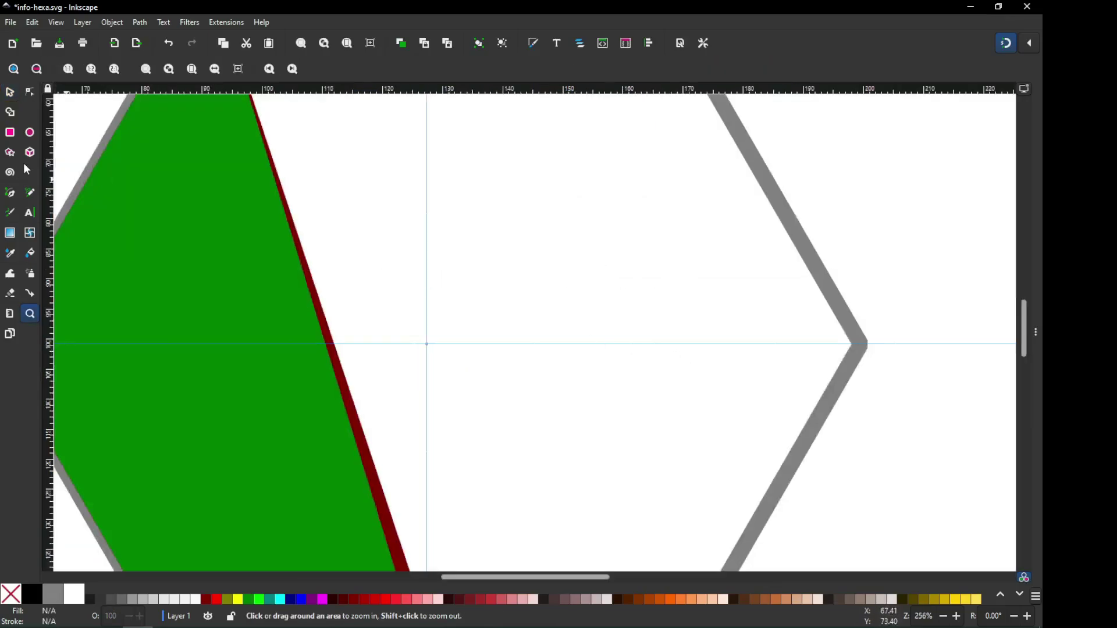
{"action": "left_click", "coordinate": [11, 93]}
{"action": "left_click", "coordinate": [798, 241]}
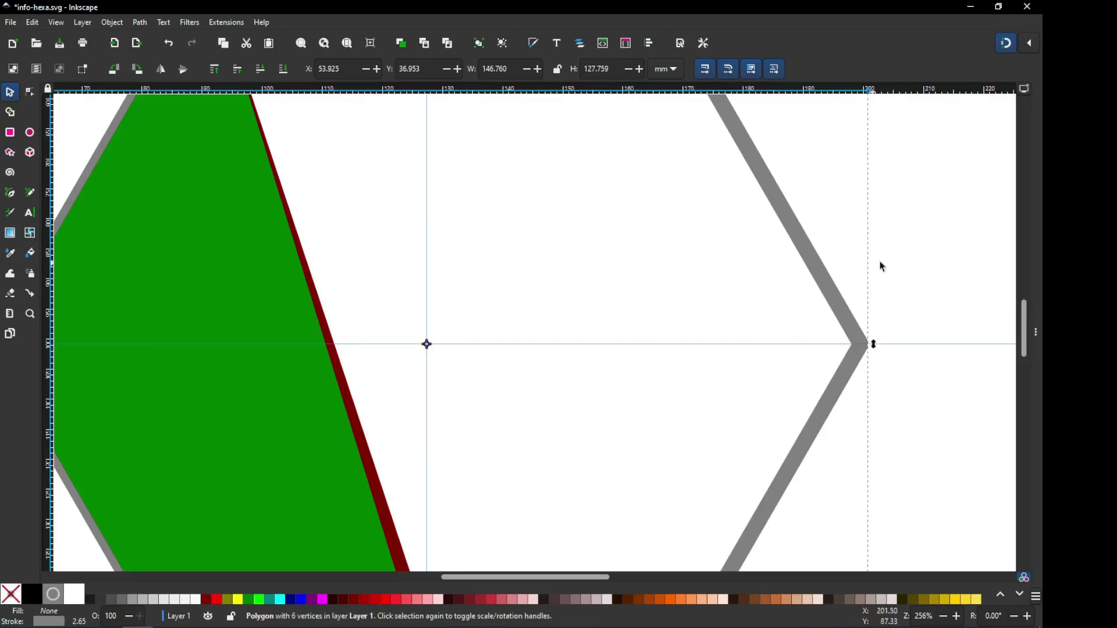
{"action": "left_click", "coordinate": [785, 289]}
{"action": "scroll", "coordinate": [761, 290], "scroll_direction": "down", "scroll_amount": 4}
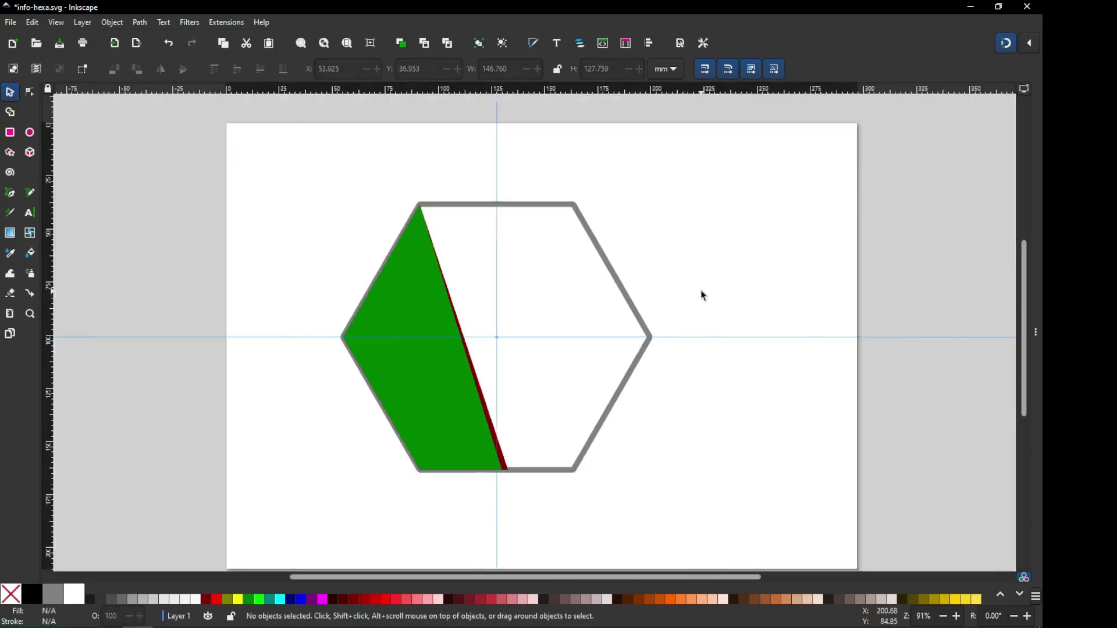
{"action": "key", "text": "ctrl+s"}
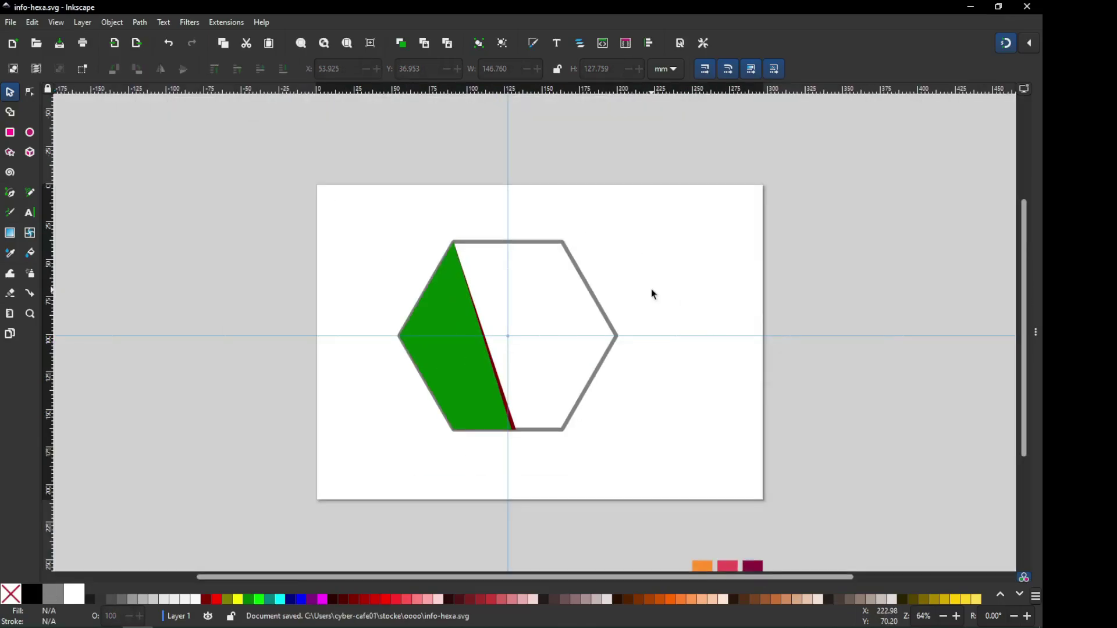
Move the rotation centre of the green and maroon group to the guide intersection at the hexagon's centre.
{"action": "key", "text": "z"}
{"action": "left_click_drag", "start_coordinate": [374, 225], "coordinate": [723, 470]}
{"action": "left_click", "coordinate": [12, 91]}
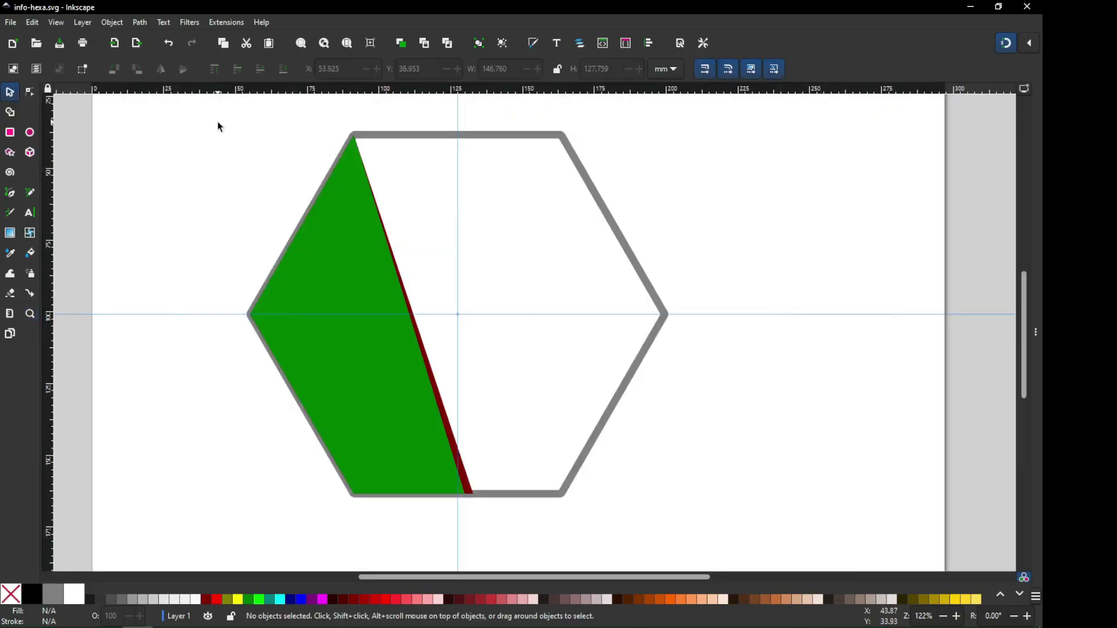
{"action": "left_click_drag", "start_coordinate": [195, 116], "coordinate": [485, 526]}
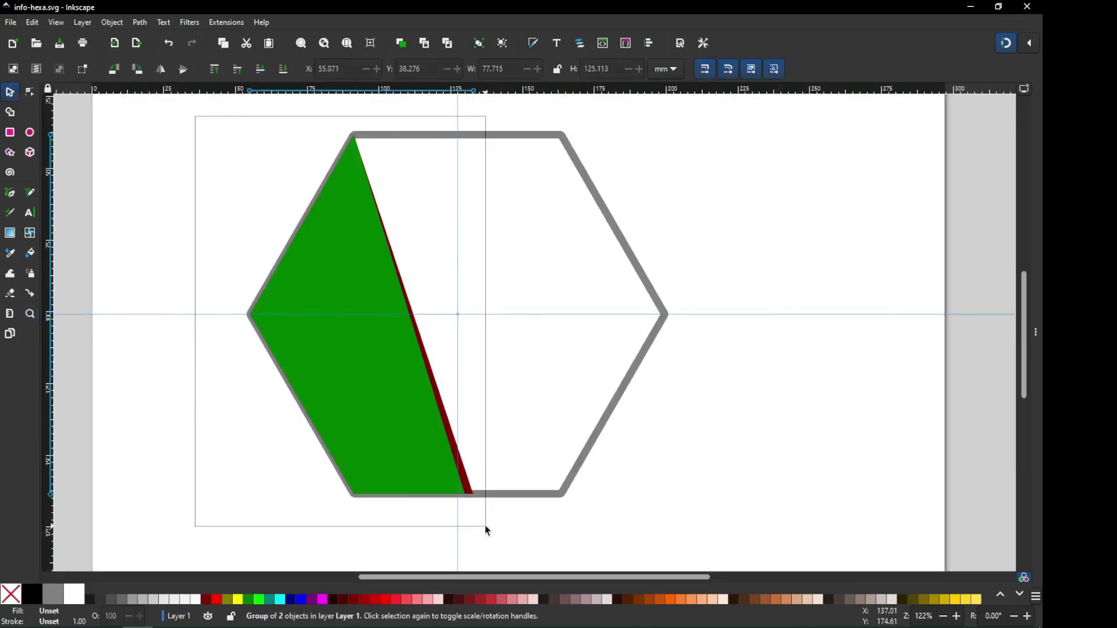
{"action": "left_click", "coordinate": [393, 381]}
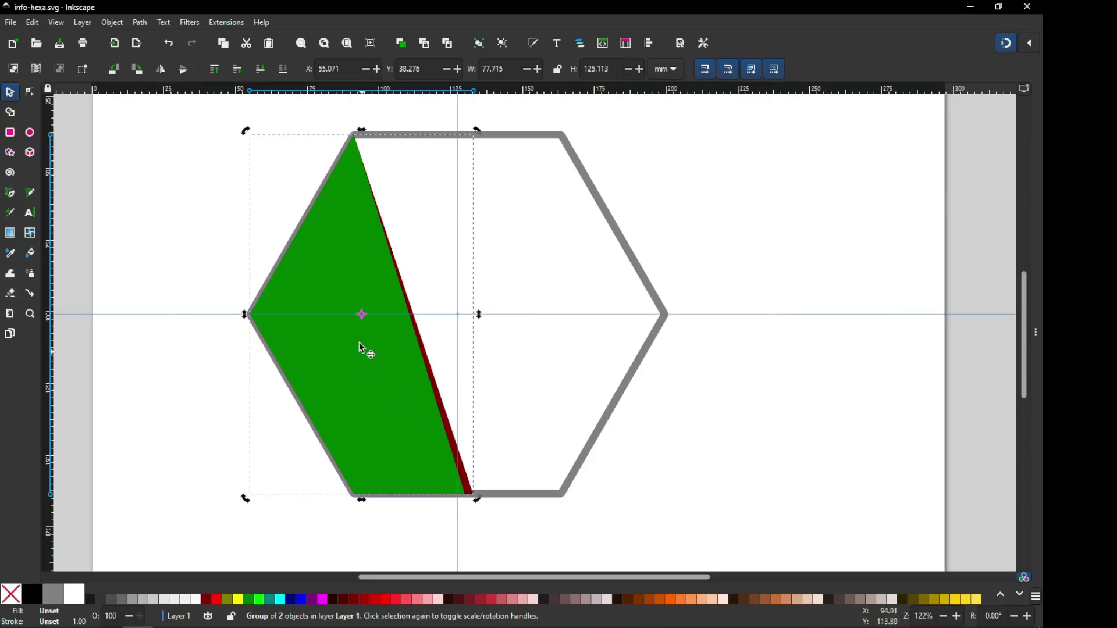
{"action": "left_click_drag", "start_coordinate": [361, 316], "coordinate": [458, 315]}
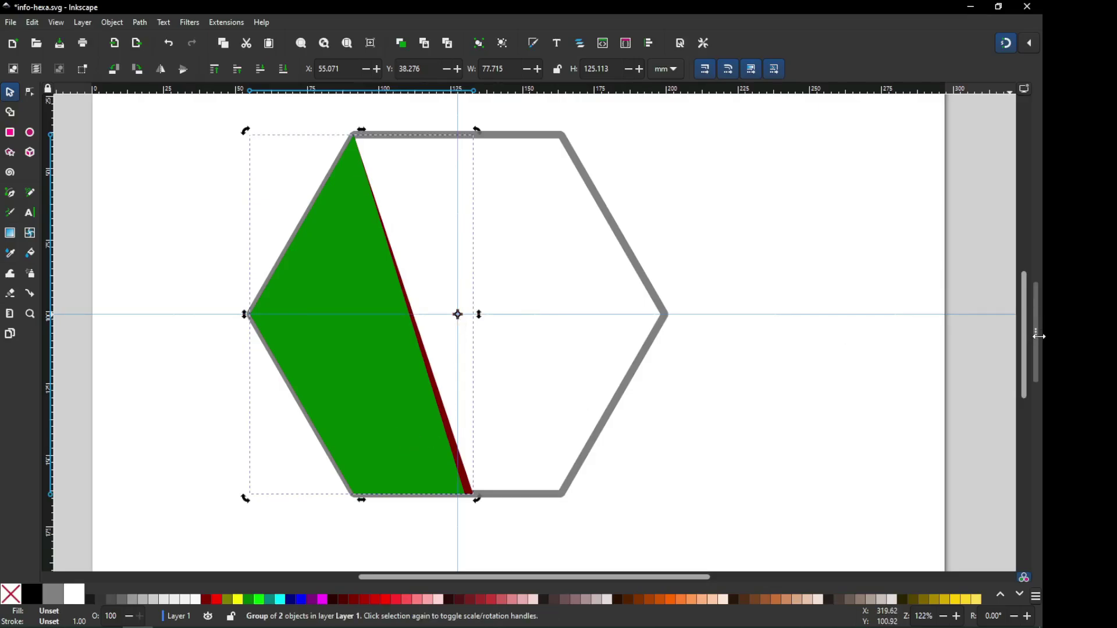
Duplicate the green and maroon group and rotate the copy 120° clockwise about the hexagon's centre.
{"action": "left_click", "coordinate": [124, 26]}
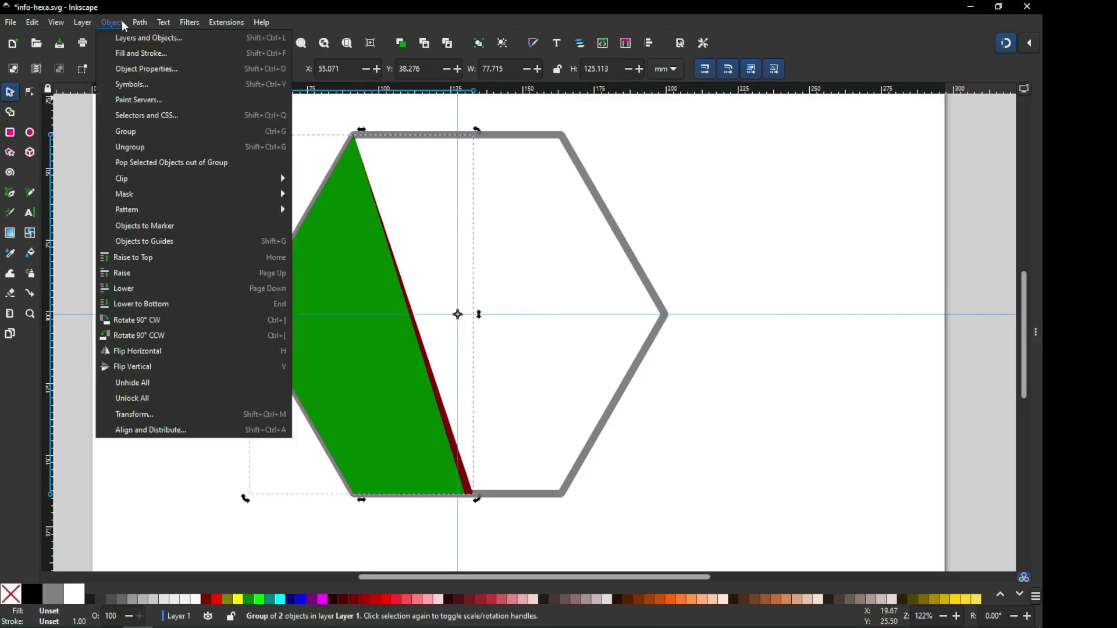
{"action": "left_click", "coordinate": [137, 414]}
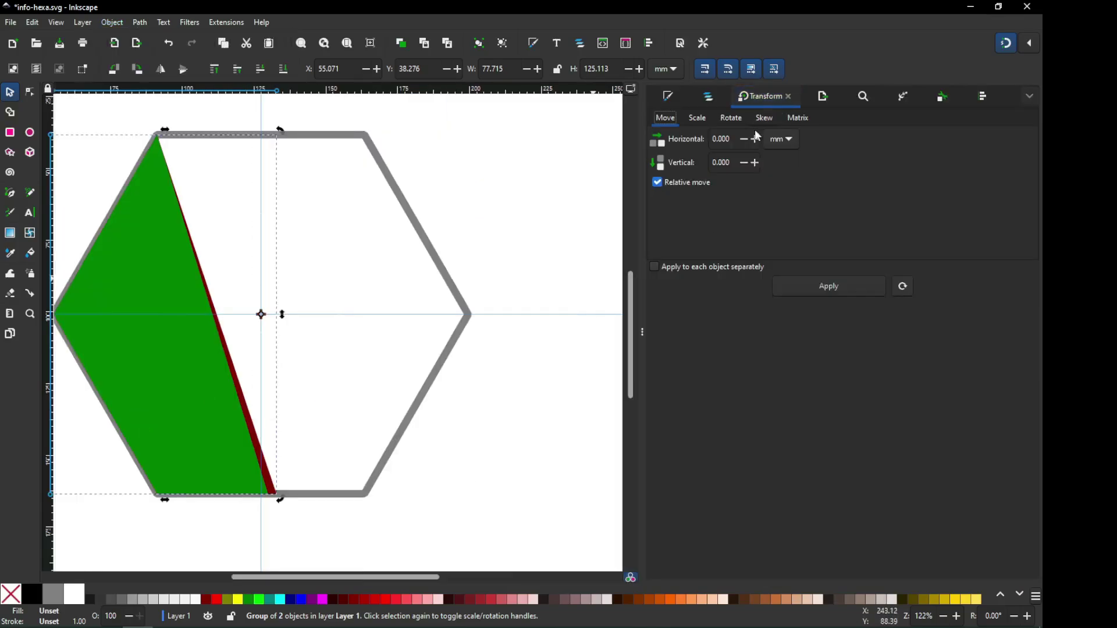
{"action": "left_click", "coordinate": [734, 118]}
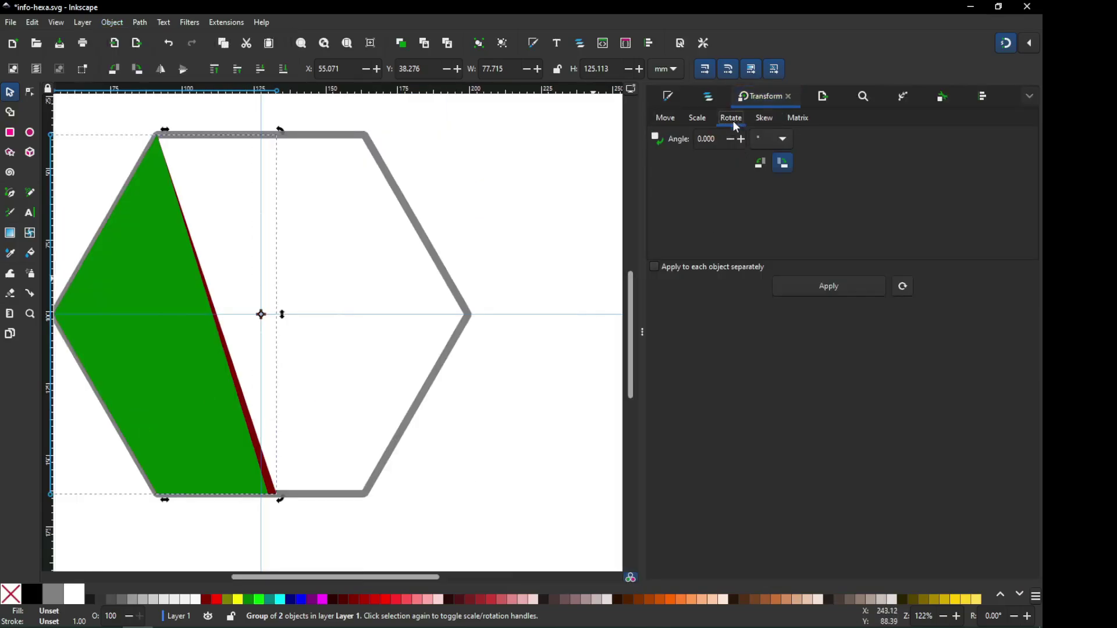
{"action": "left_click", "coordinate": [718, 140]}
{"action": "type", "text": "120"}
{"action": "right_click", "coordinate": [176, 274]}
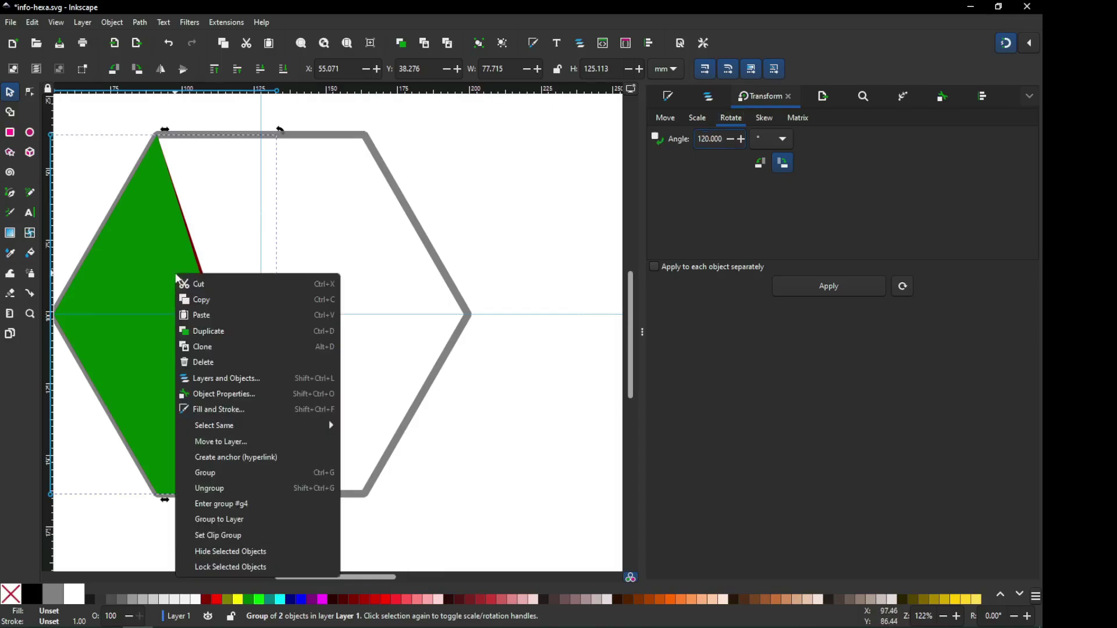
{"action": "left_click", "coordinate": [204, 332]}
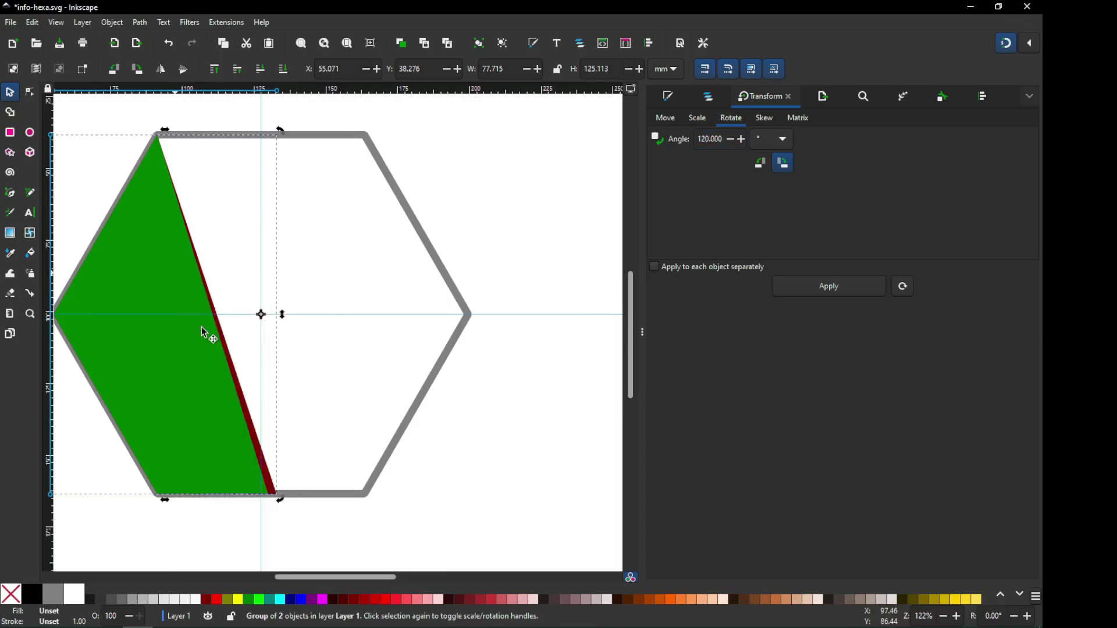
{"action": "left_click", "coordinate": [857, 287]}
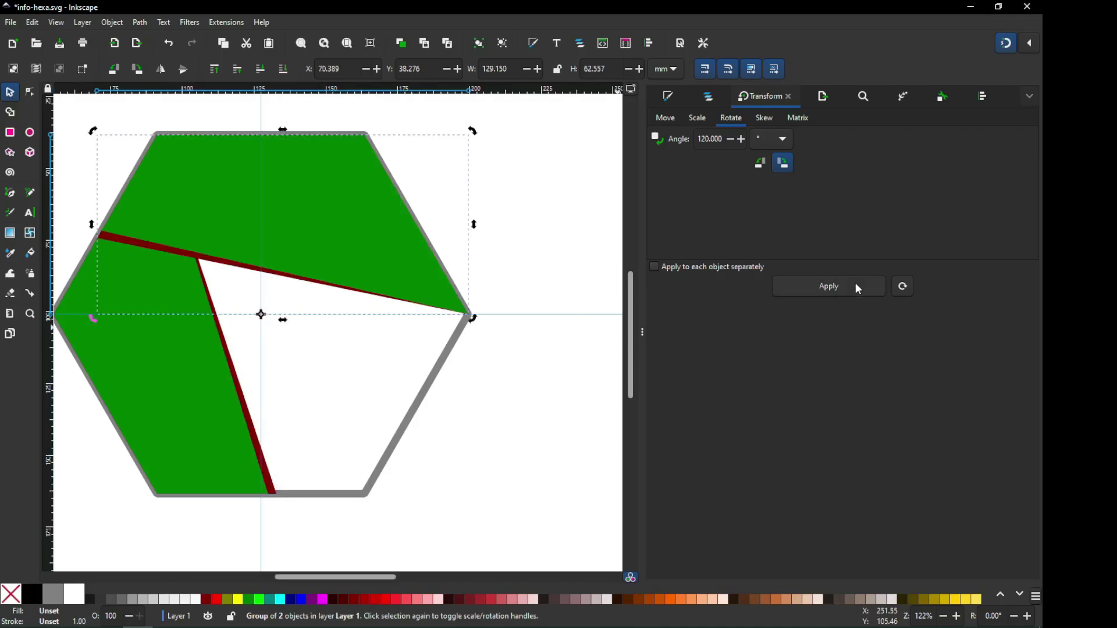
Duplicate the upper group and rotate the new copy another 120° clockwise to fill the hexagon's lower-right part.
{"action": "right_click", "coordinate": [322, 238]}
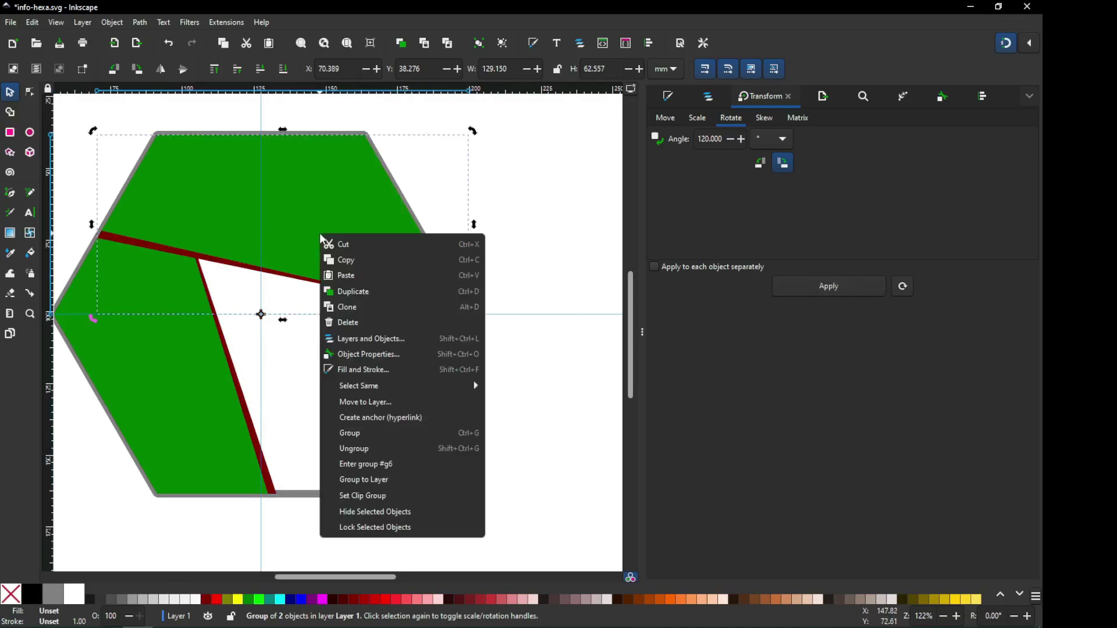
{"action": "left_click", "coordinate": [357, 293]}
{"action": "left_click", "coordinate": [830, 288]}
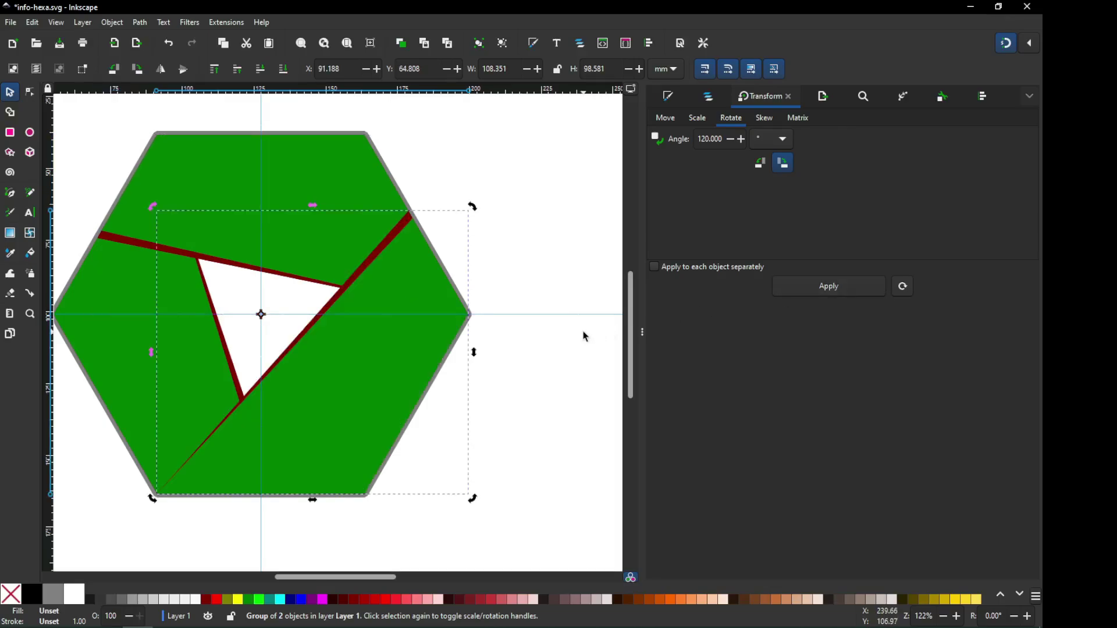
{"action": "left_click", "coordinate": [642, 332]}
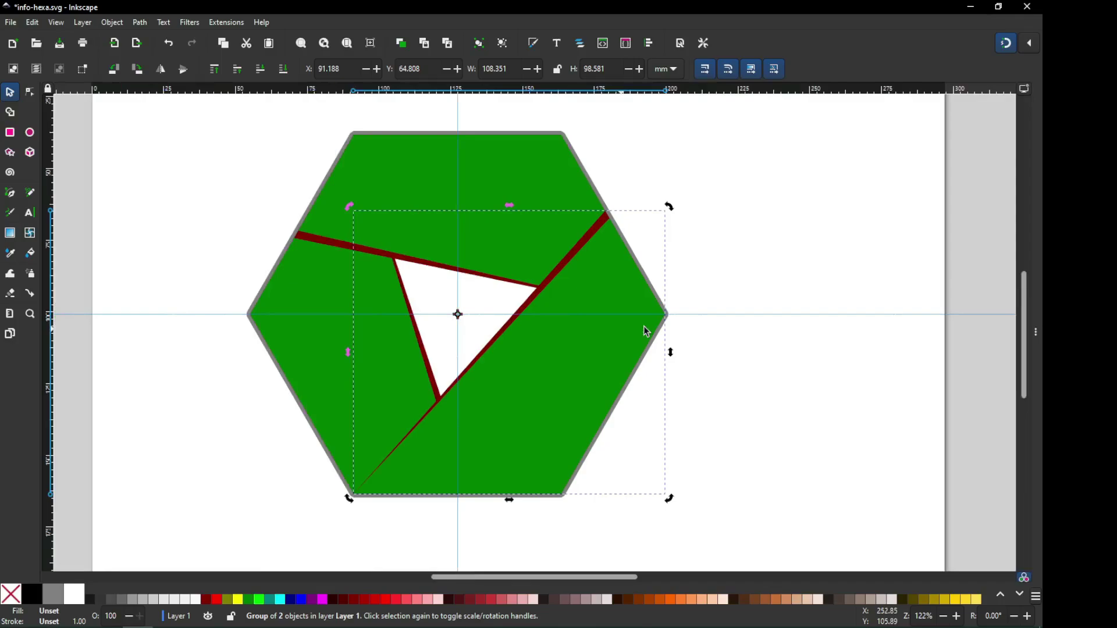
{"action": "left_click", "coordinate": [779, 245]}
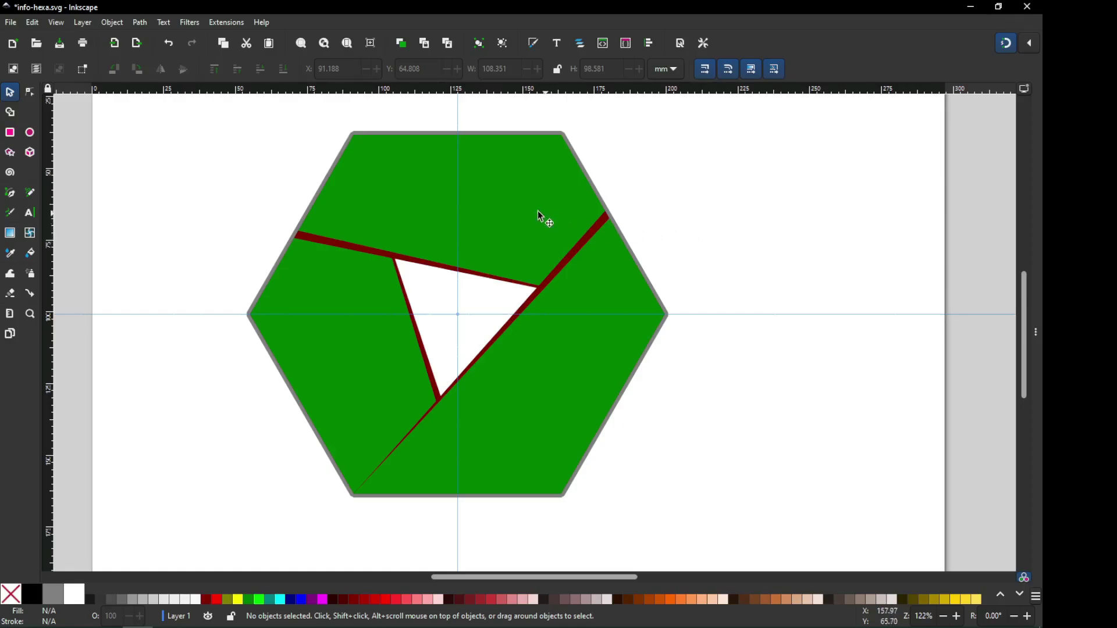
Duplicate the upper green and maroon group in place, above the other groups.
{"action": "left_click", "coordinate": [514, 205]}
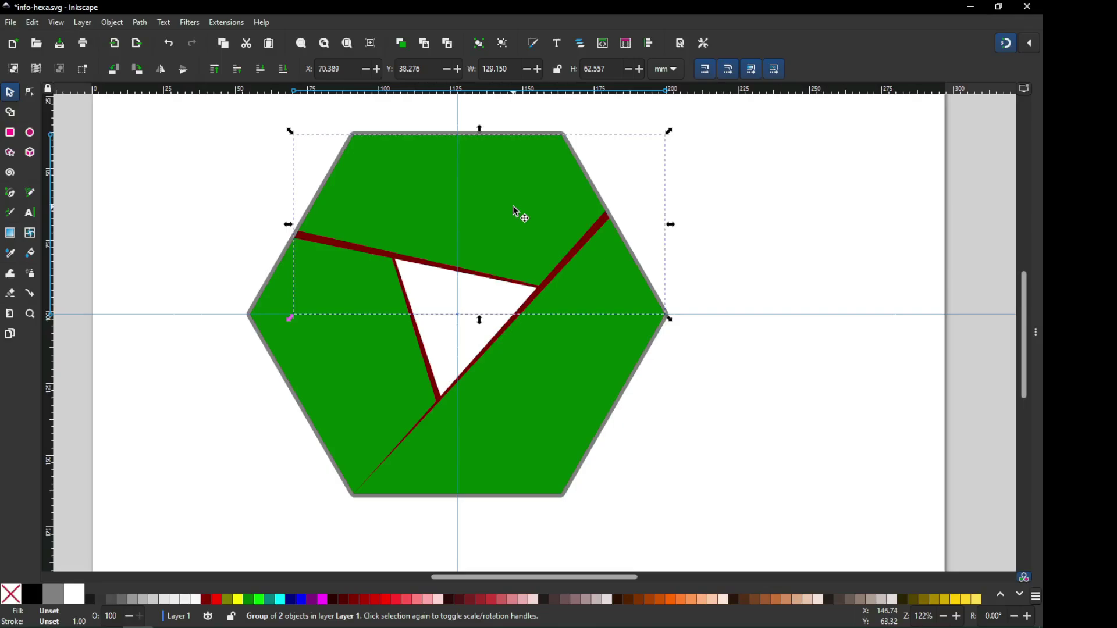
{"action": "right_click", "coordinate": [514, 211]}
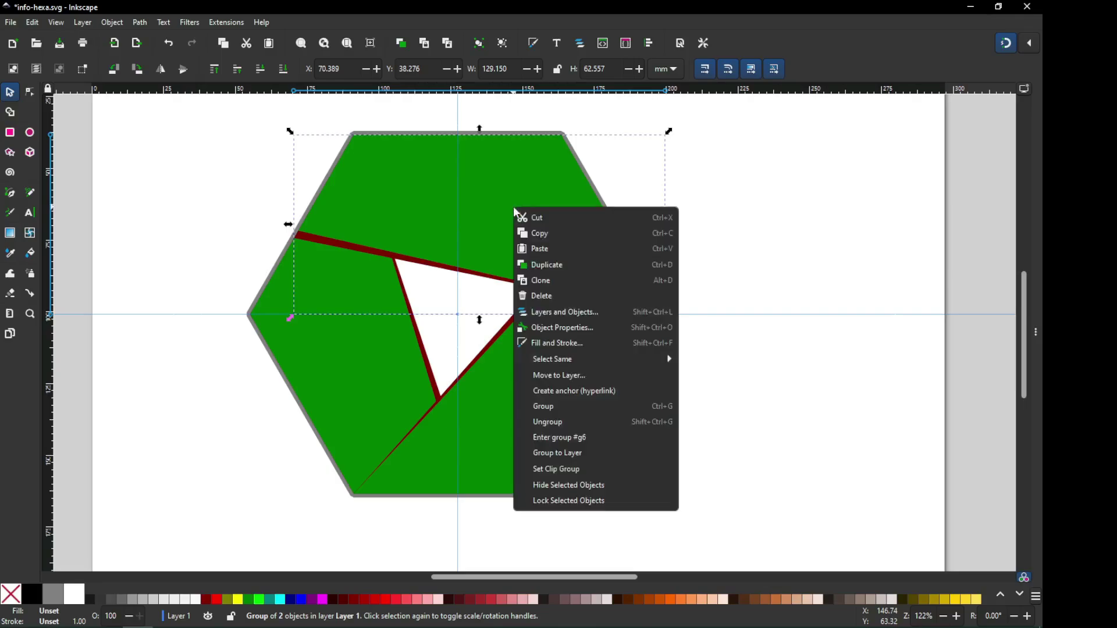
{"action": "left_click", "coordinate": [547, 265]}
{"action": "key", "text": "ctrl+z"}
Ungroup all the green and maroon segment groups inside the hexagon.
{"action": "left_click_drag", "start_coordinate": [209, 112], "coordinate": [708, 531]}
{"action": "left_click", "coordinate": [113, 22]}
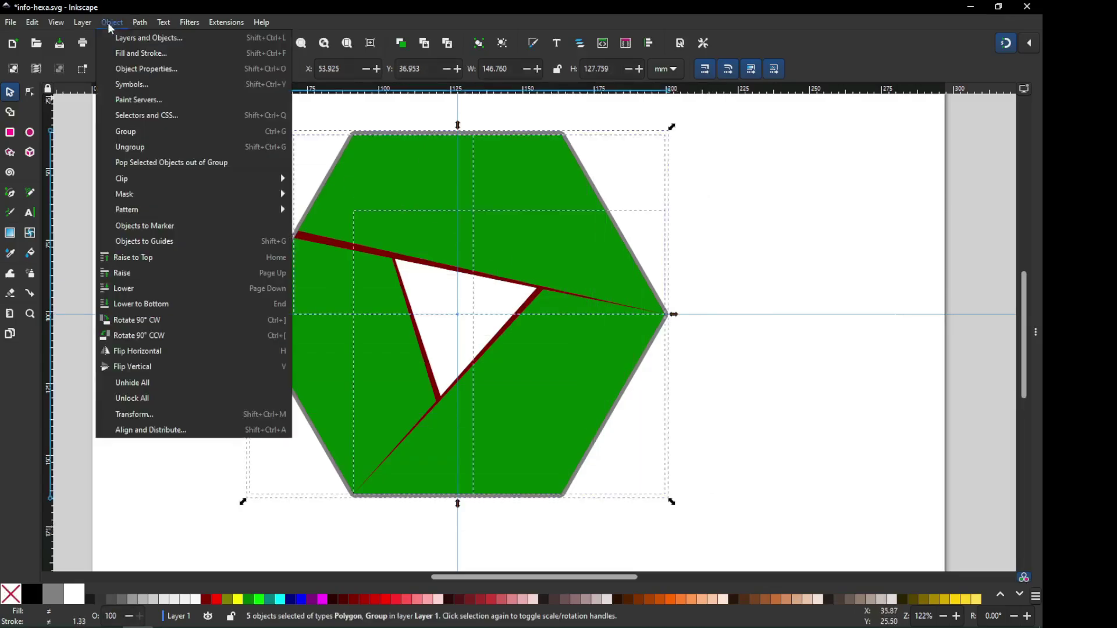
{"action": "left_click", "coordinate": [139, 154]}
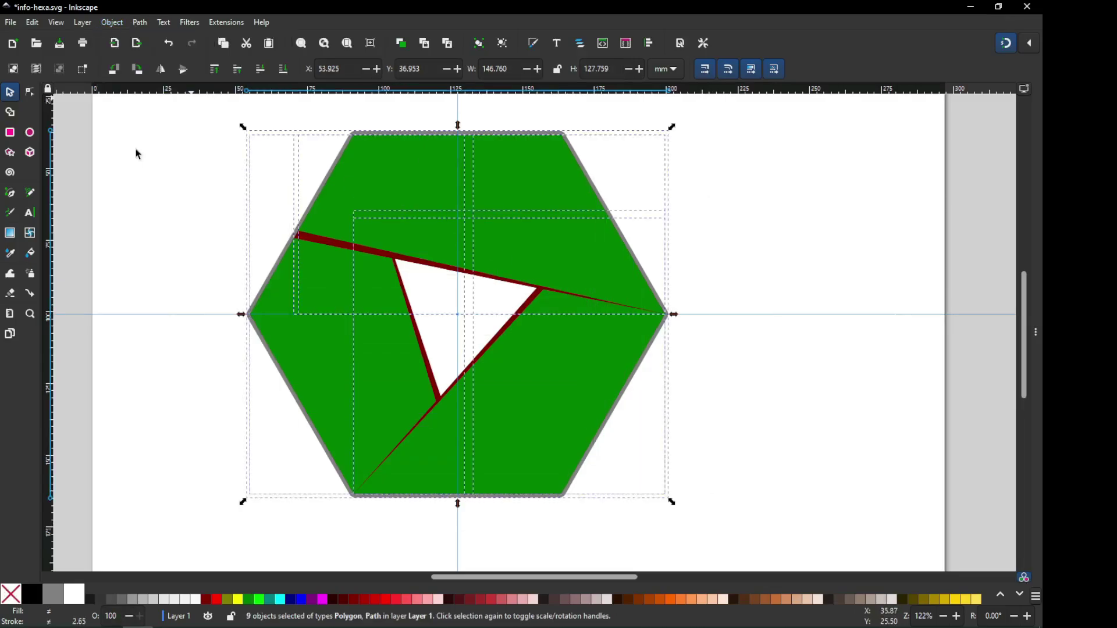
{"action": "left_click", "coordinate": [827, 192]}
Subtract the duplicated upper green shape from the lower-right green shape with the Difference operation.
{"action": "left_click", "coordinate": [539, 223]}
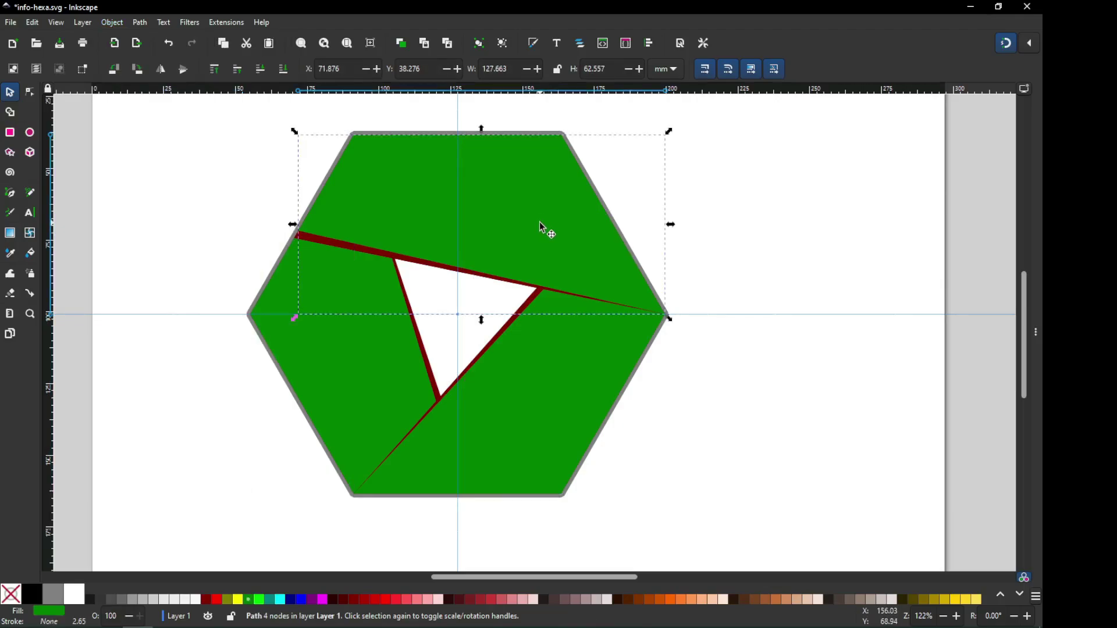
{"action": "left_click", "coordinate": [553, 396], "text": "shift"}
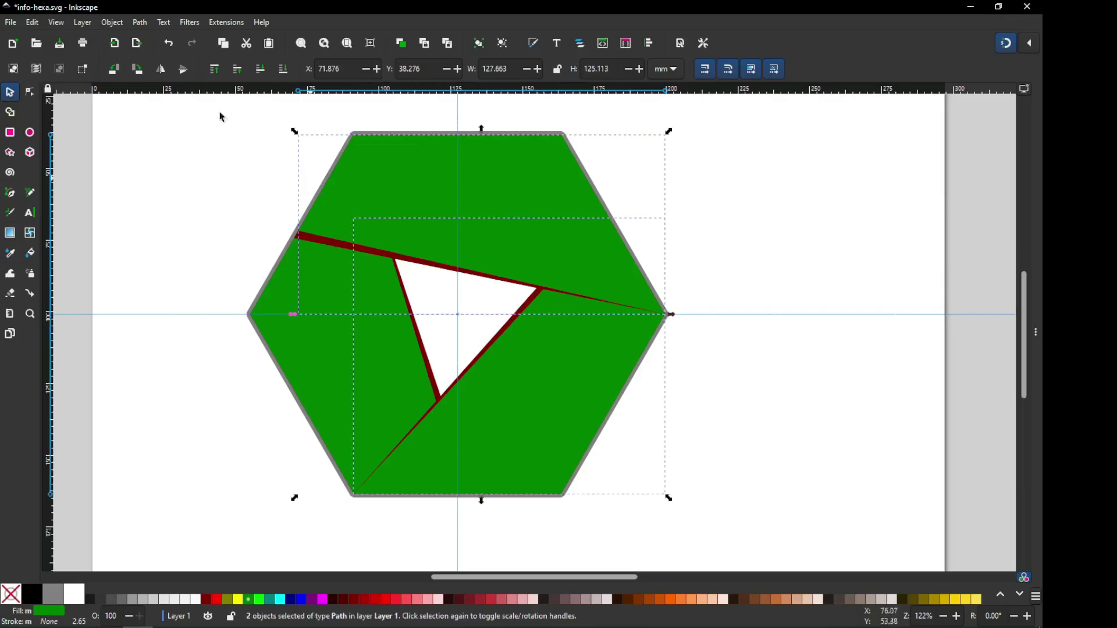
{"action": "left_click", "coordinate": [123, 24]}
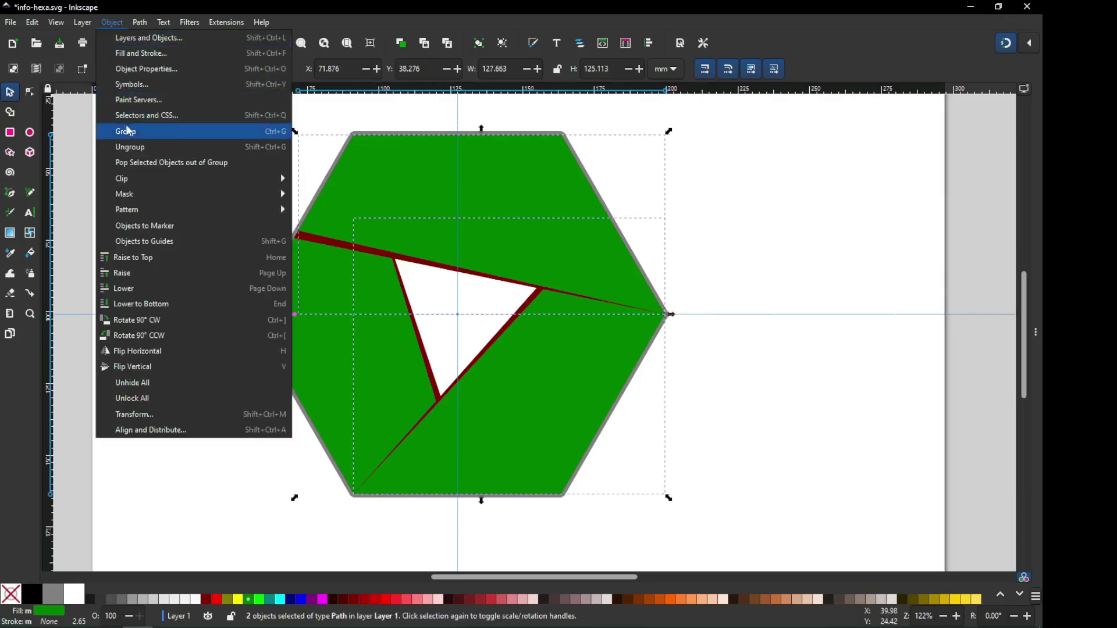
{"action": "left_click", "coordinate": [153, 105]}
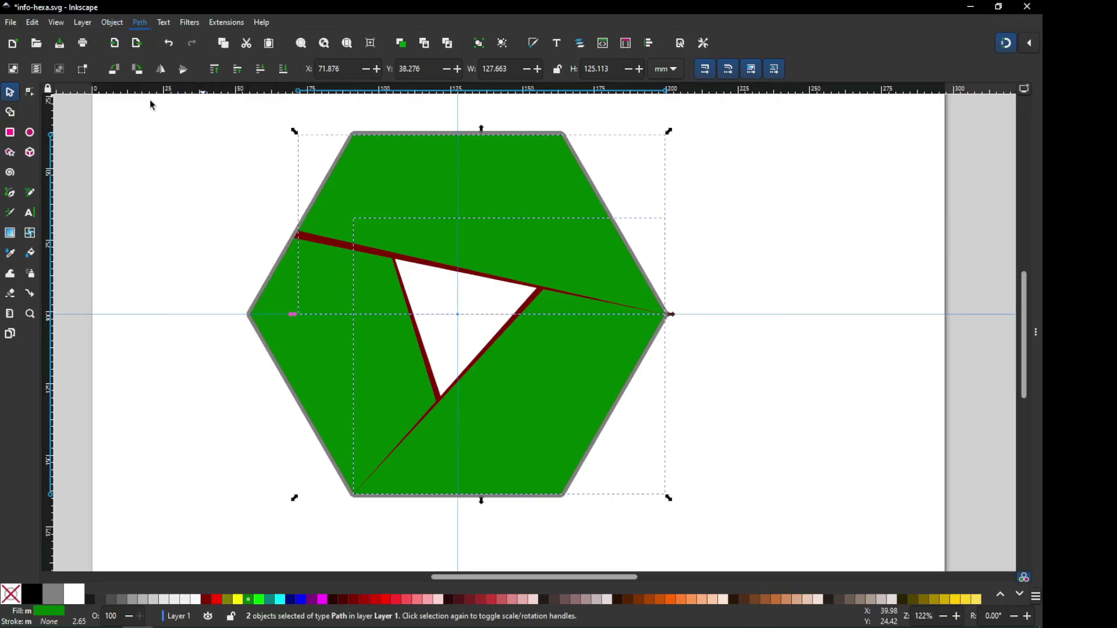
{"action": "left_click", "coordinate": [699, 184]}
Subtract the upper maroon duplicate from the lower-right maroon shape with the Difference operation.
{"action": "left_click", "coordinate": [532, 232]}
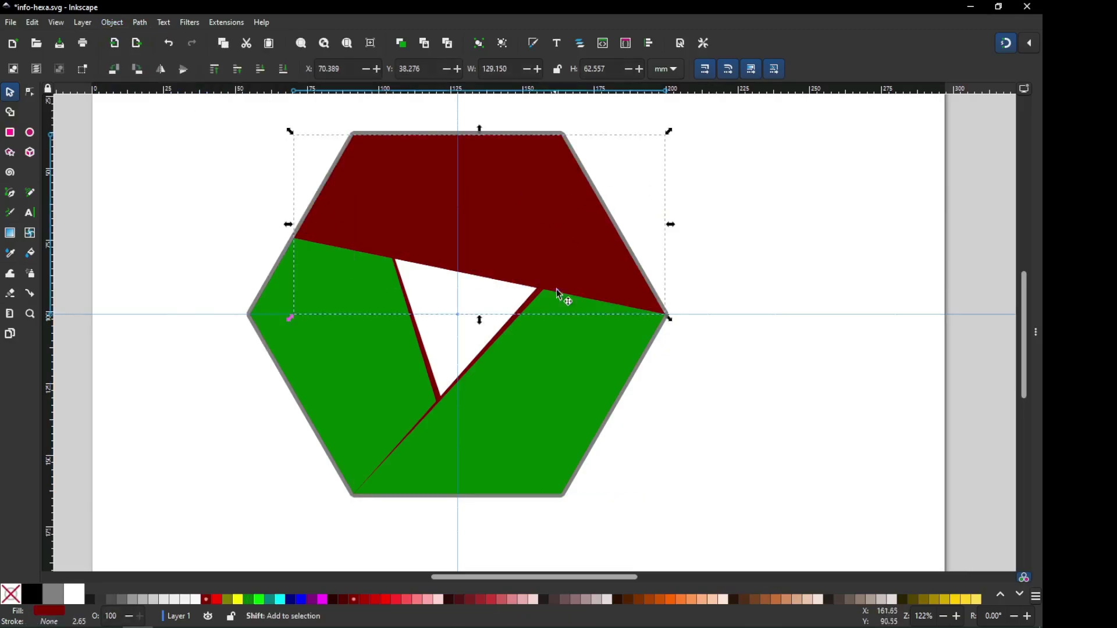
{"action": "left_click", "coordinate": [498, 334], "text": "shift"}
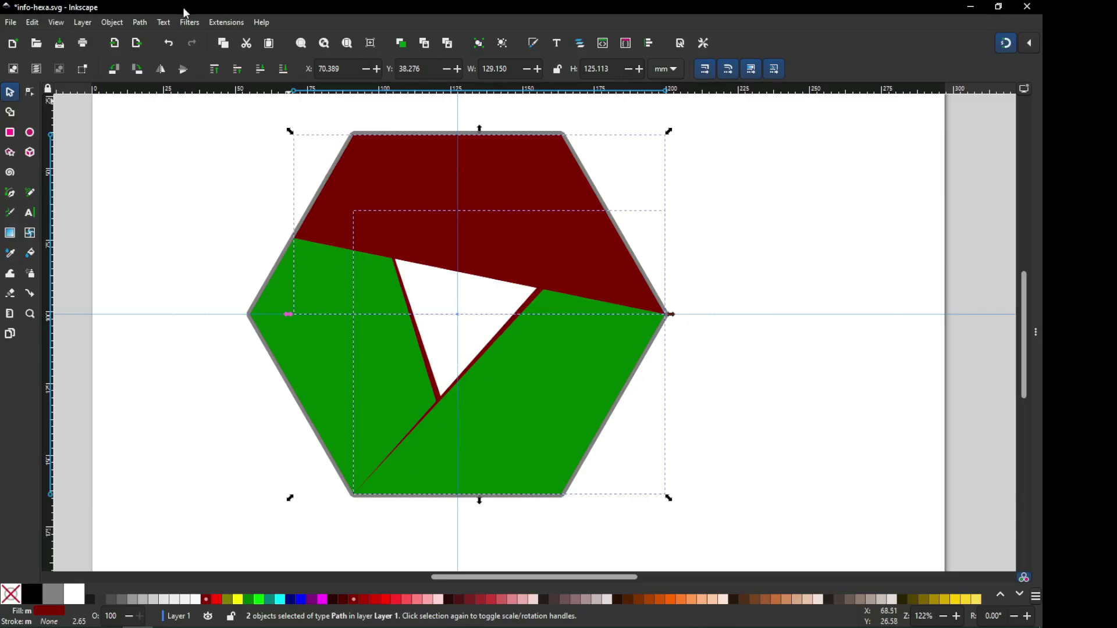
{"action": "left_click", "coordinate": [139, 23]}
{"action": "left_click", "coordinate": [155, 99]}
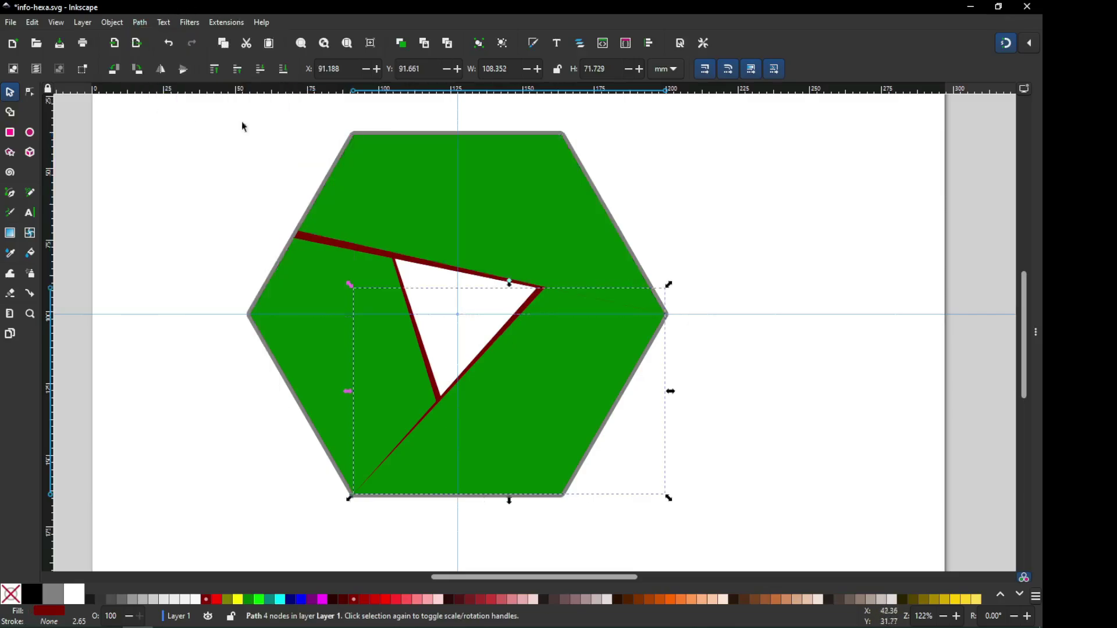
{"action": "left_click", "coordinate": [783, 185]}
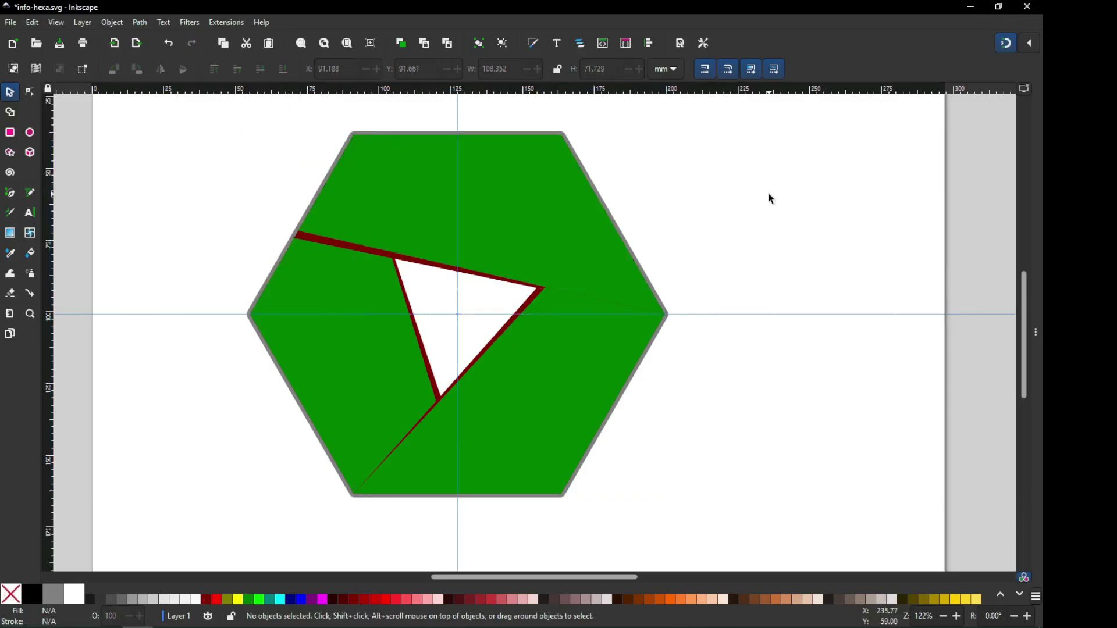
Delete the remaining upper and left green and maroon shapes, keeping the trimmed lower-right pair and the gray hexagon outline.
{"action": "left_click", "coordinate": [557, 236]}
{"action": "key", "text": "Delete"}
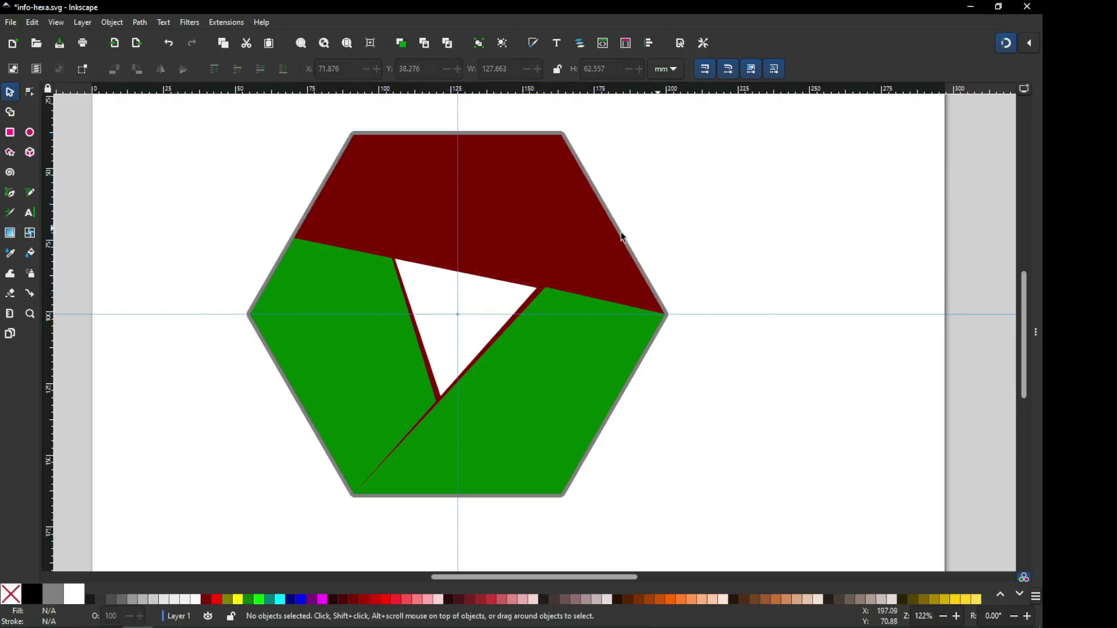
{"action": "left_click", "coordinate": [519, 249]}
{"action": "key", "text": "Delete"}
{"action": "left_click", "coordinate": [381, 270]}
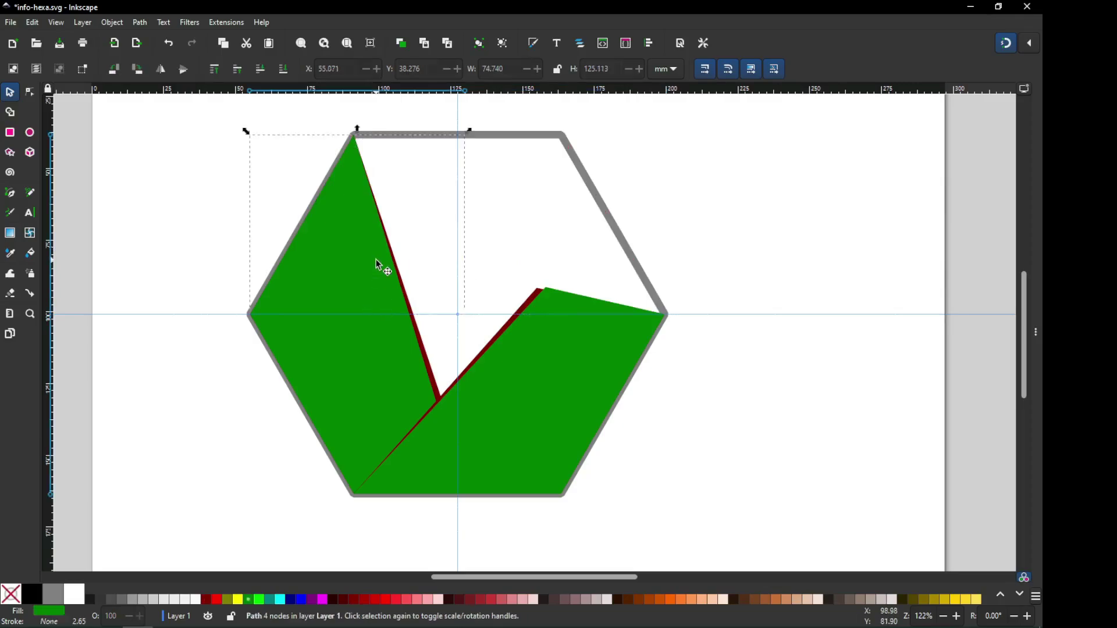
{"action": "key", "text": "Delete"}
{"action": "left_click", "coordinate": [390, 271]}
{"action": "key", "text": "Delete"}
Duplicate the trimmed lower-right green and maroon pair and rotate the copy 120° clockwise about the guide intersection at the hexagon's centre.
{"action": "left_click", "coordinate": [510, 391]}
{"action": "left_click", "coordinate": [511, 391]}
{"action": "left_click_drag", "start_coordinate": [510, 392], "coordinate": [454, 318]}
{"action": "right_click", "coordinate": [547, 353]}
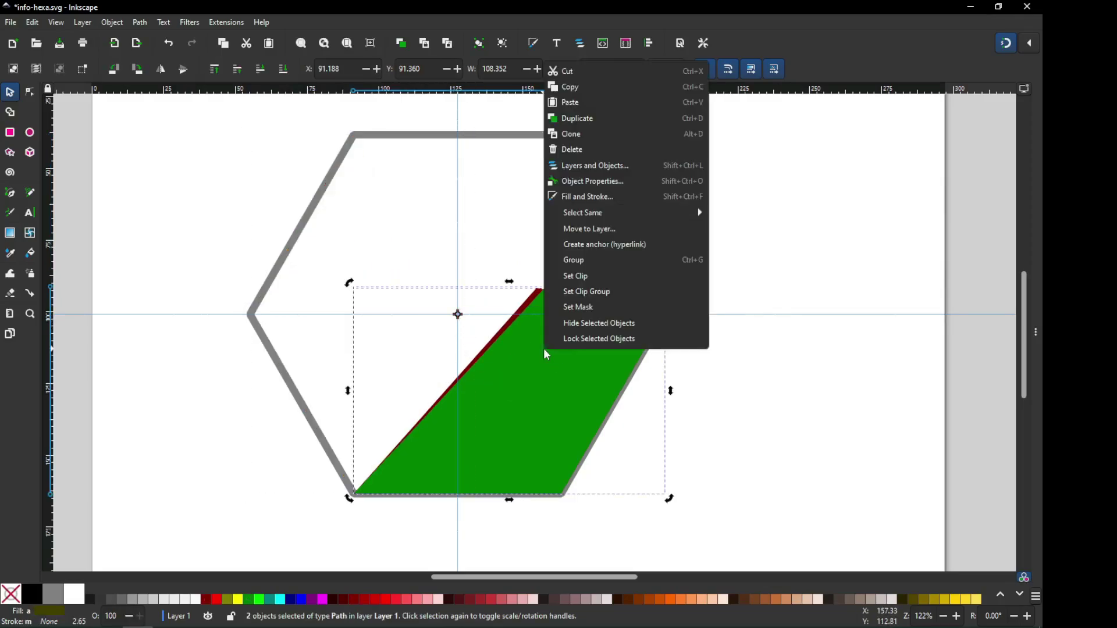
{"action": "left_click", "coordinate": [588, 118]}
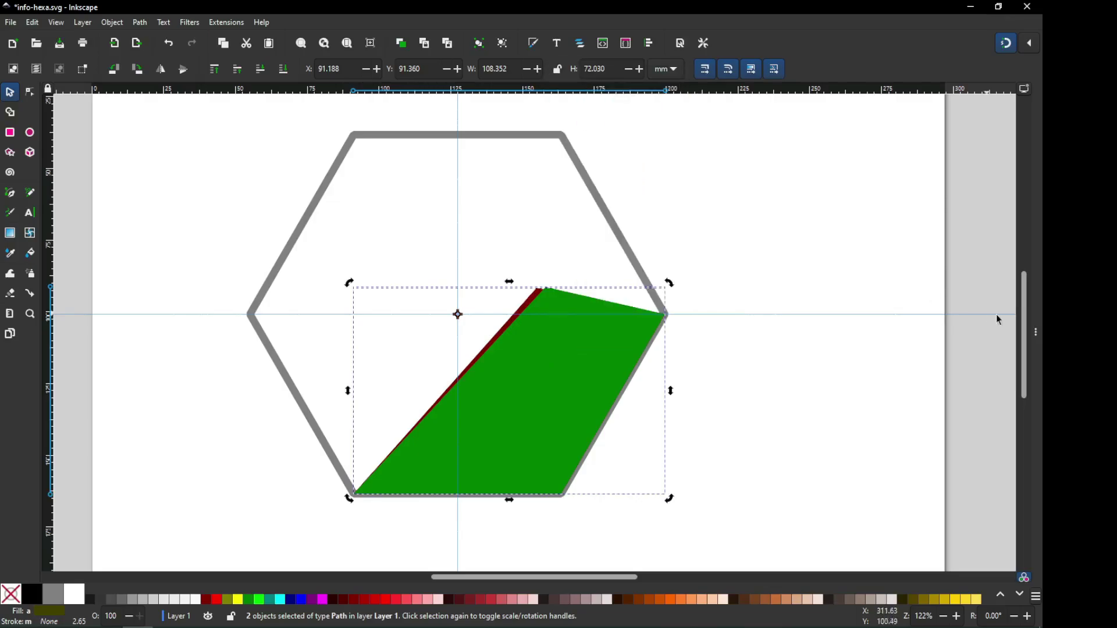
{"action": "left_click", "coordinate": [1036, 332]}
{"action": "left_click", "coordinate": [811, 281]}
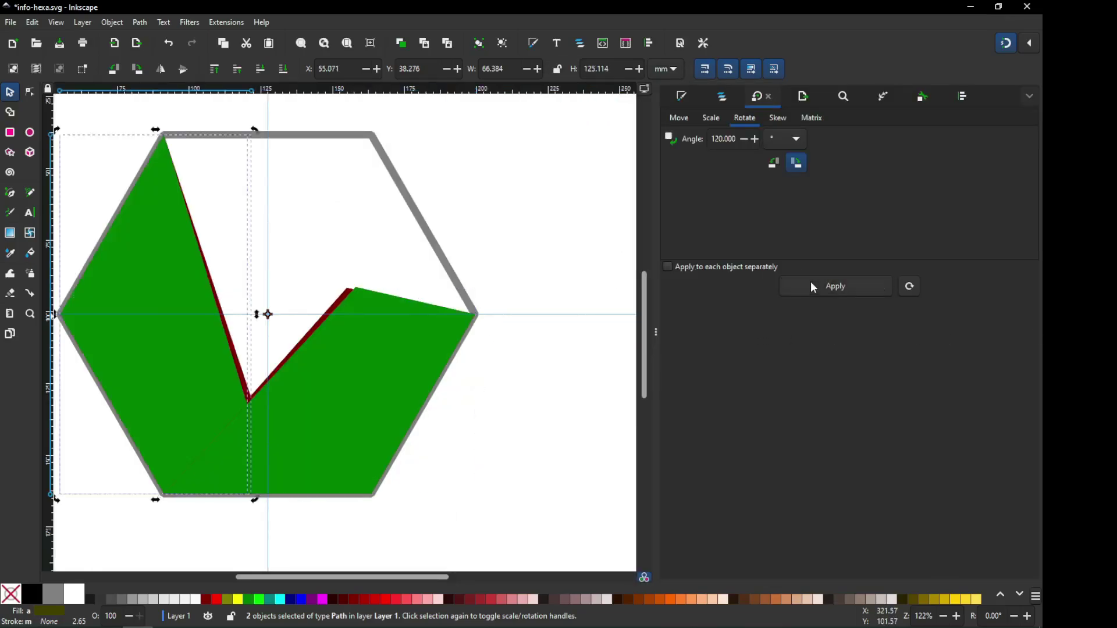
Duplicate the left green and maroon pair and rotate the new copy 120° clockwise to fill the hexagon's upper part.
{"action": "right_click", "coordinate": [166, 240]}
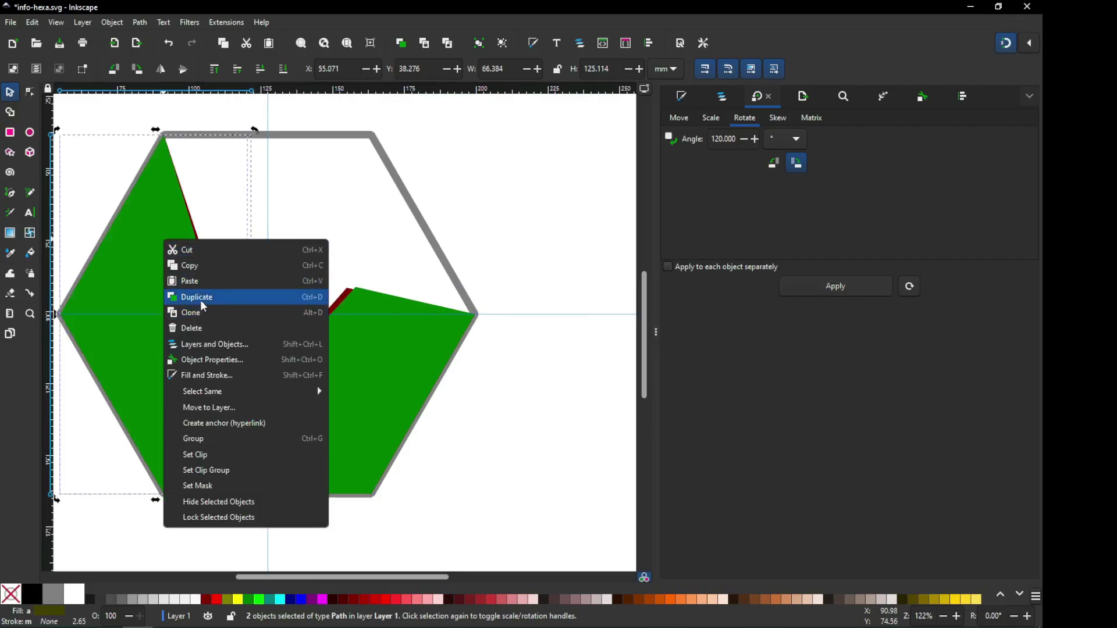
{"action": "left_click", "coordinate": [204, 299]}
{"action": "left_click", "coordinate": [811, 288]}
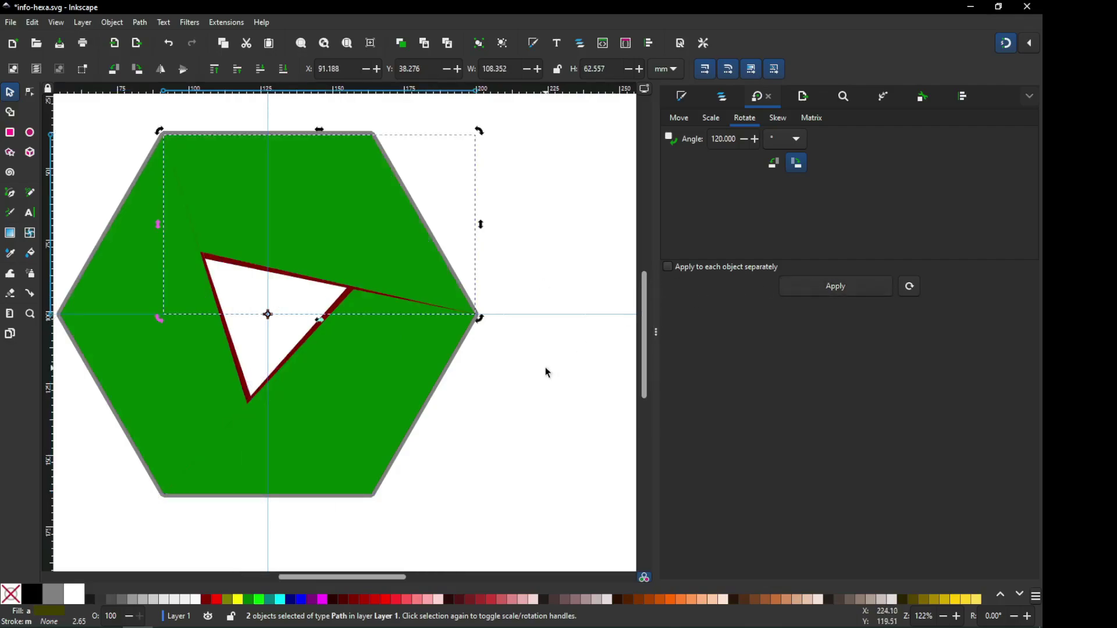
{"action": "left_click", "coordinate": [533, 211]}
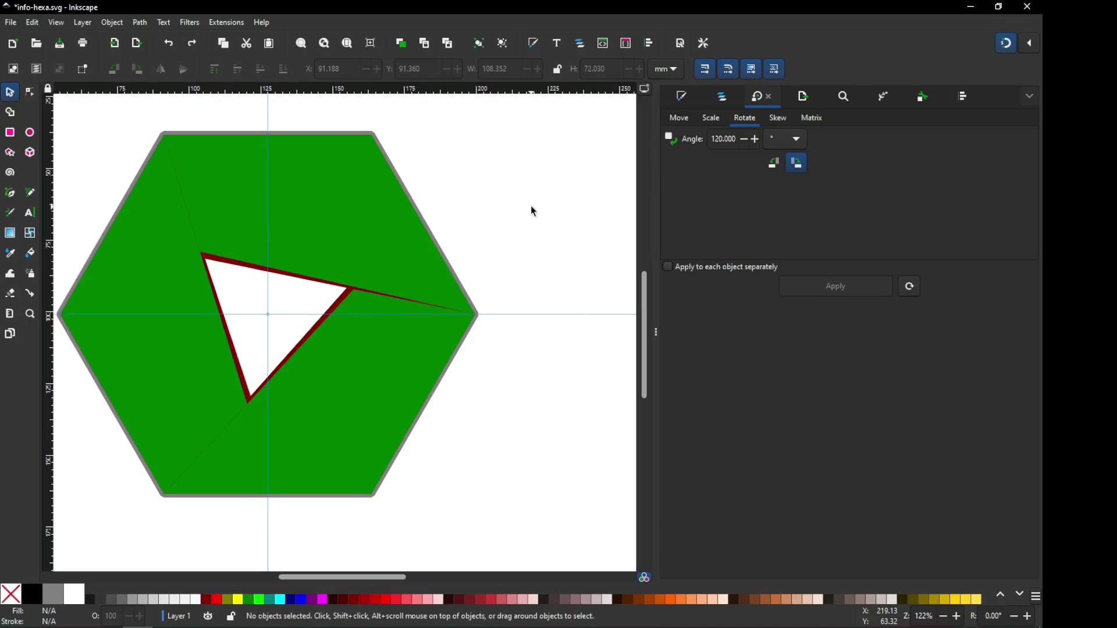
Duplicate the lower-right maroon shape and subtract the copy from the left green shape using Difference.
{"action": "left_click", "coordinate": [297, 346]}
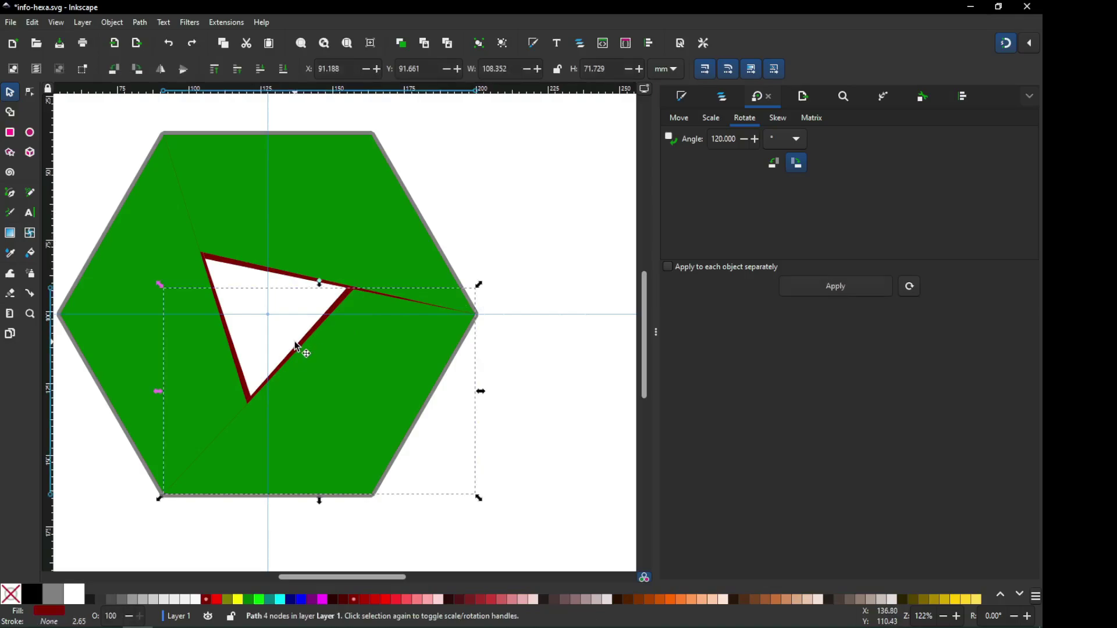
{"action": "right_click", "coordinate": [296, 346]}
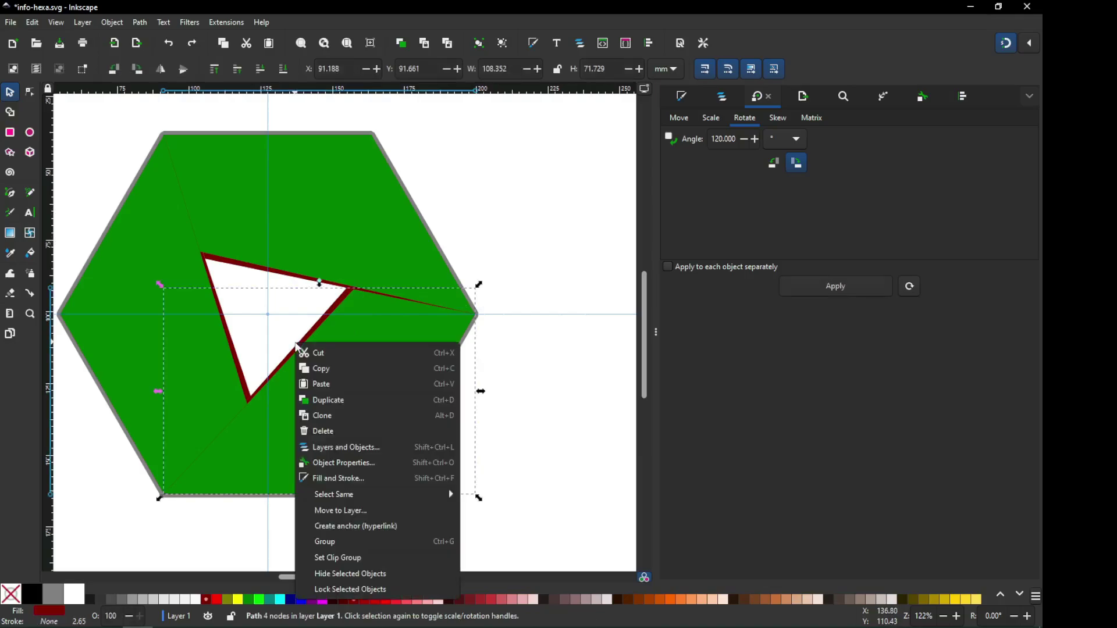
{"action": "left_click", "coordinate": [316, 400]}
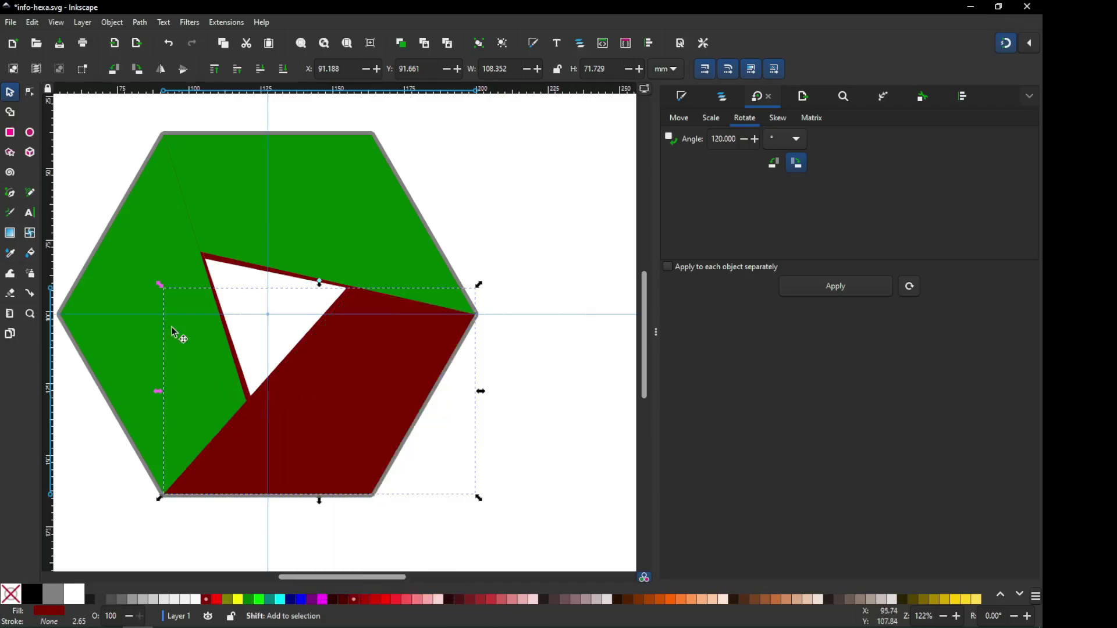
{"action": "left_click", "coordinate": [123, 347], "text": "shift"}
{"action": "left_click", "coordinate": [118, 23]}
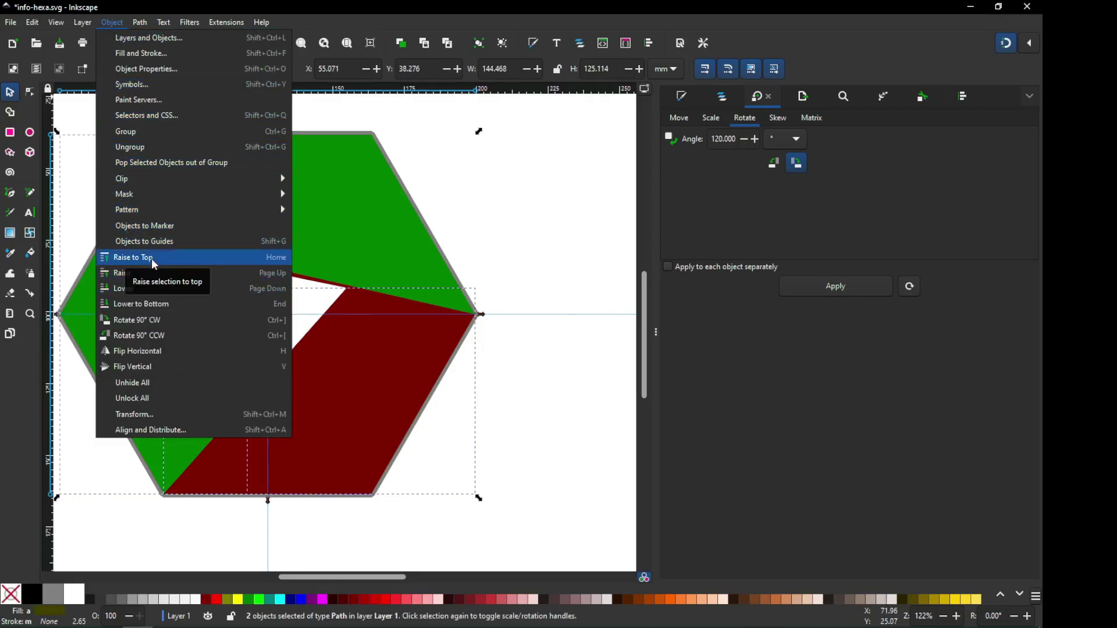
{"action": "mouse_move", "coordinate": [139, 23]}
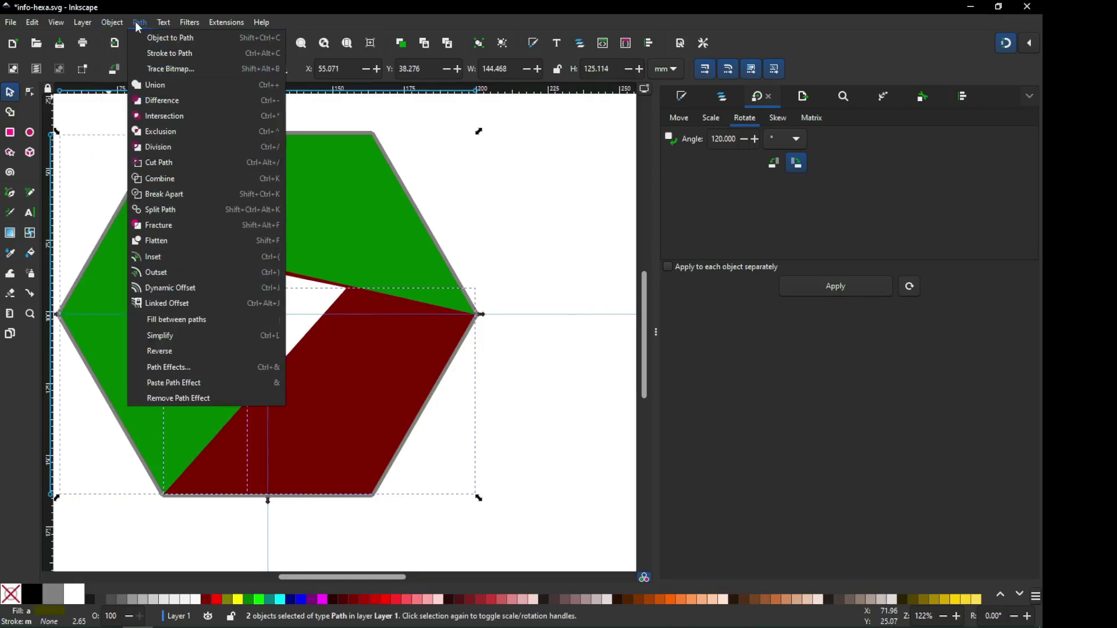
{"action": "left_click", "coordinate": [163, 101]}
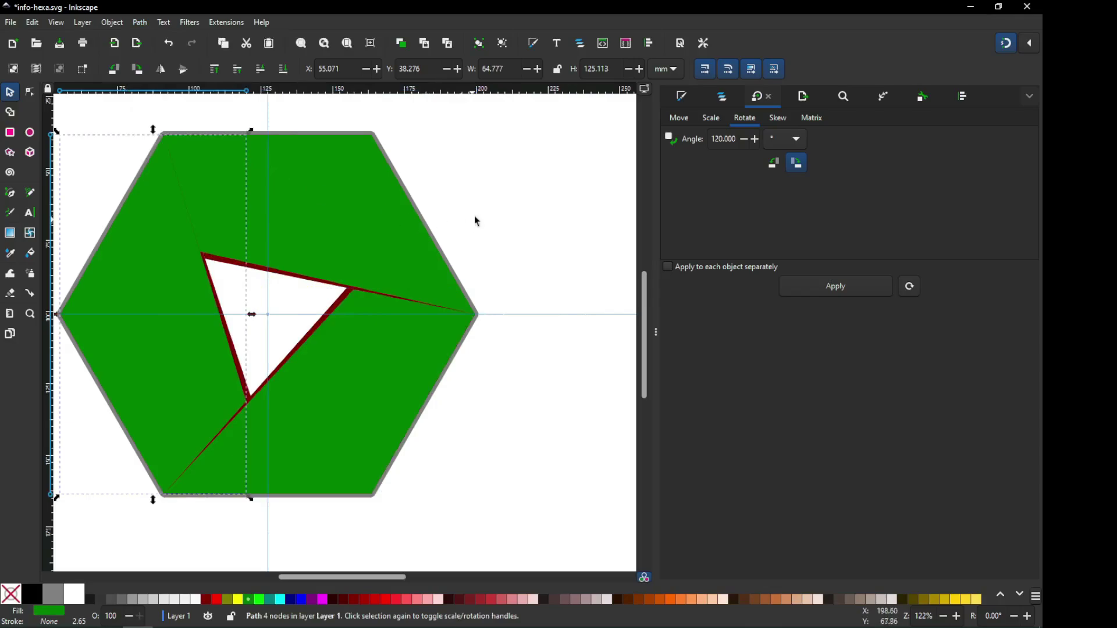
{"action": "left_click", "coordinate": [494, 198]}
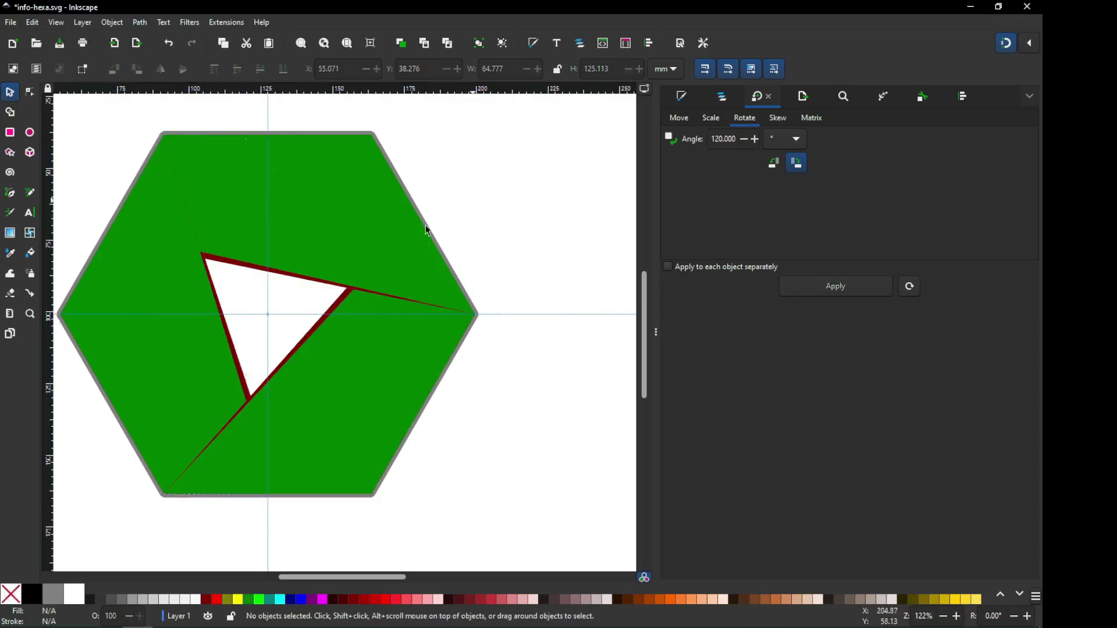
Duplicate the left maroon shape and subtract the copy from the upper green shape using Difference.
{"action": "left_click", "coordinate": [243, 357]}
{"action": "key", "text": "Page_Up"}
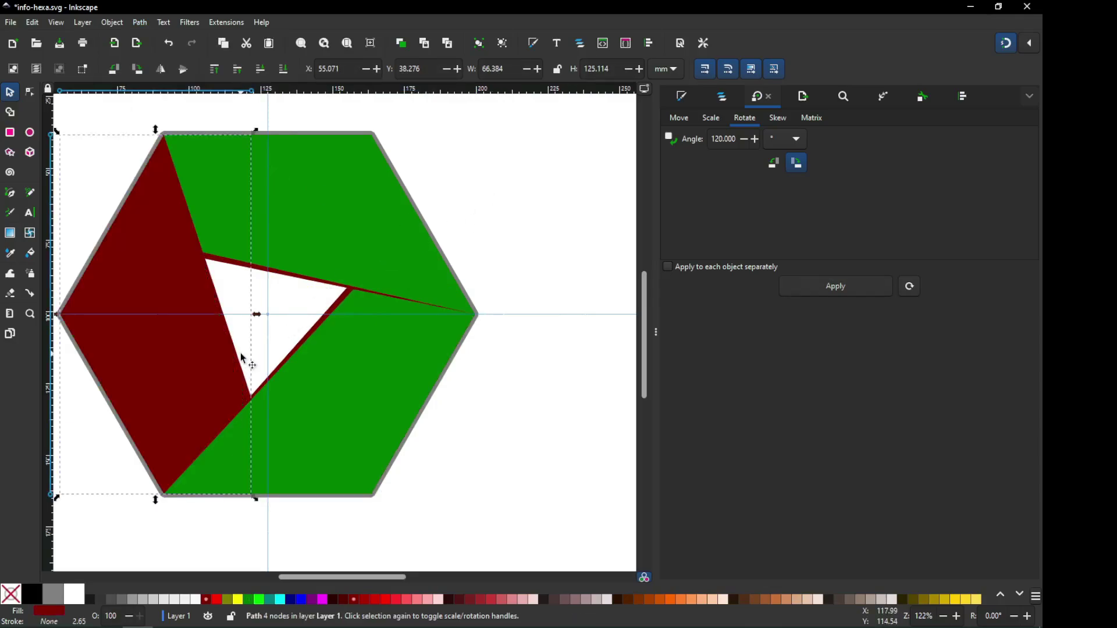
{"action": "left_click", "coordinate": [228, 211], "text": "shift"}
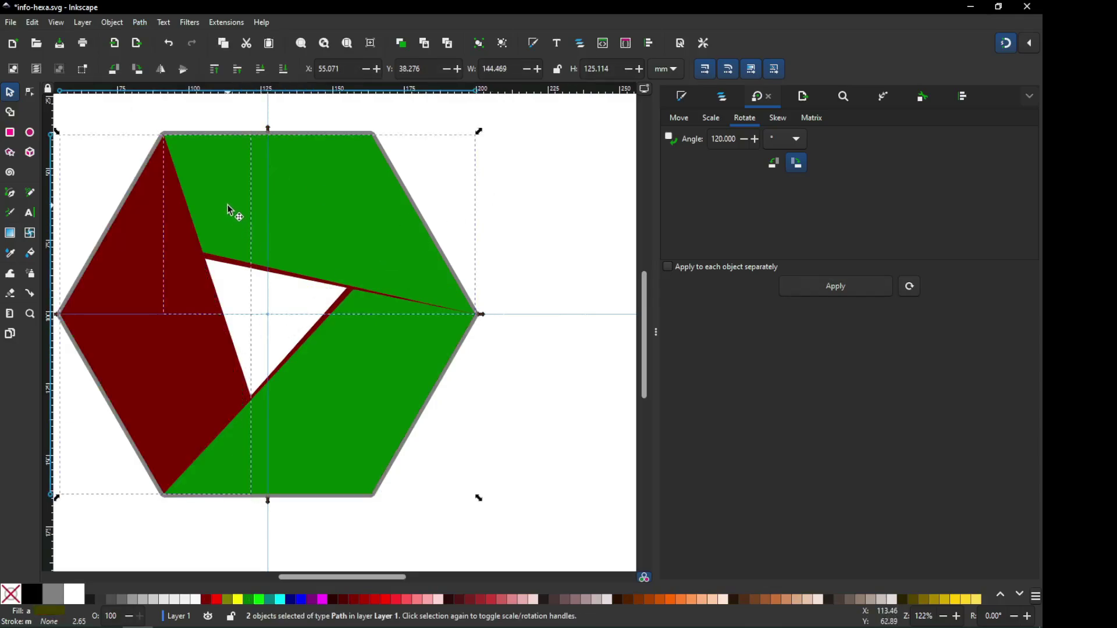
{"action": "left_click", "coordinate": [140, 24]}
{"action": "left_click", "coordinate": [148, 103]}
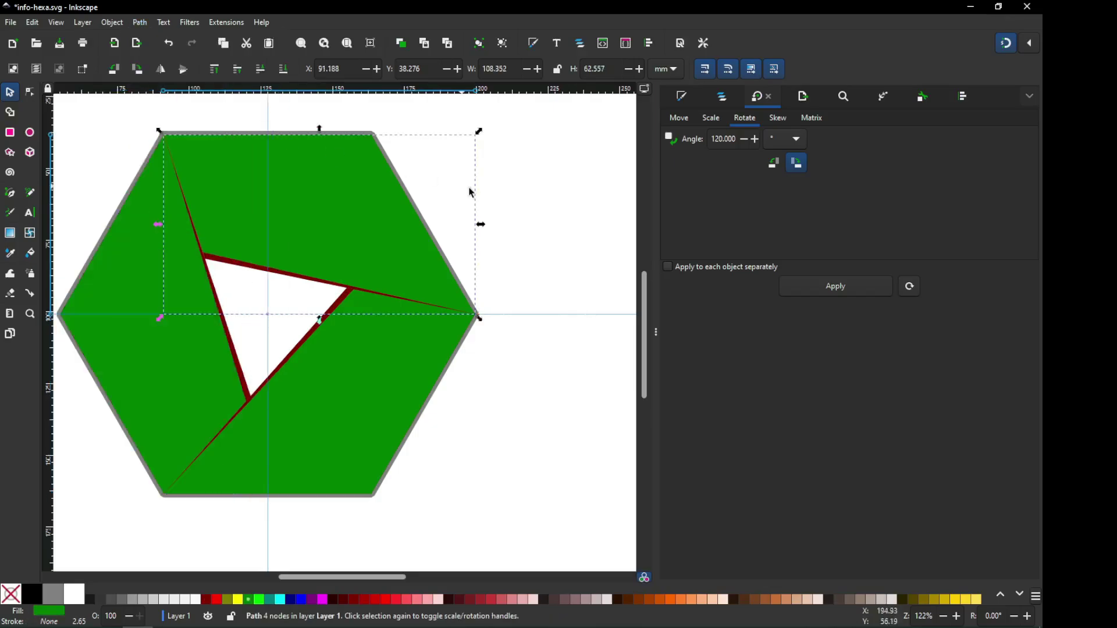
{"action": "left_click", "coordinate": [516, 200]}
Save the document and delete the horizontal and vertical guides through the hexagon's centre.
{"action": "key", "text": "ctrl+s"}
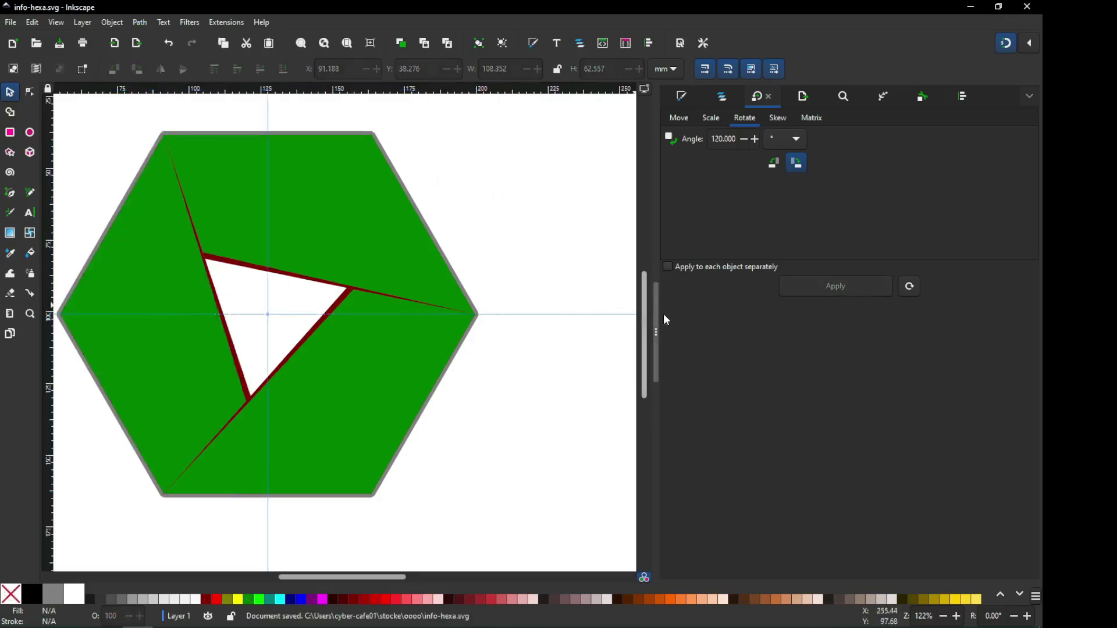
{"action": "left_click", "coordinate": [655, 331]}
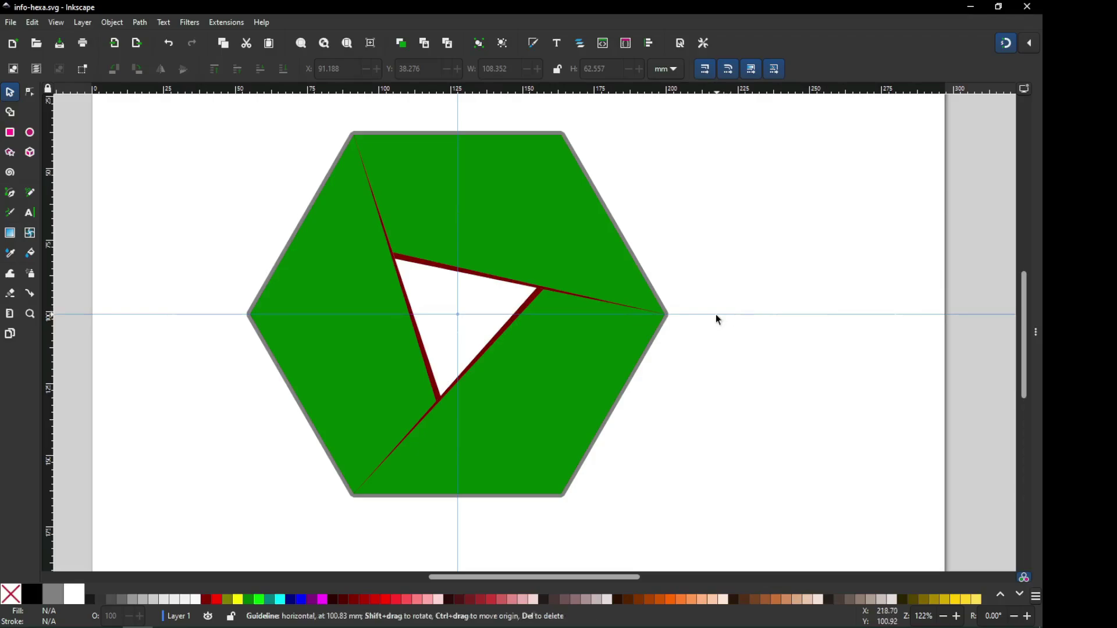
{"action": "key", "text": "Delete"}
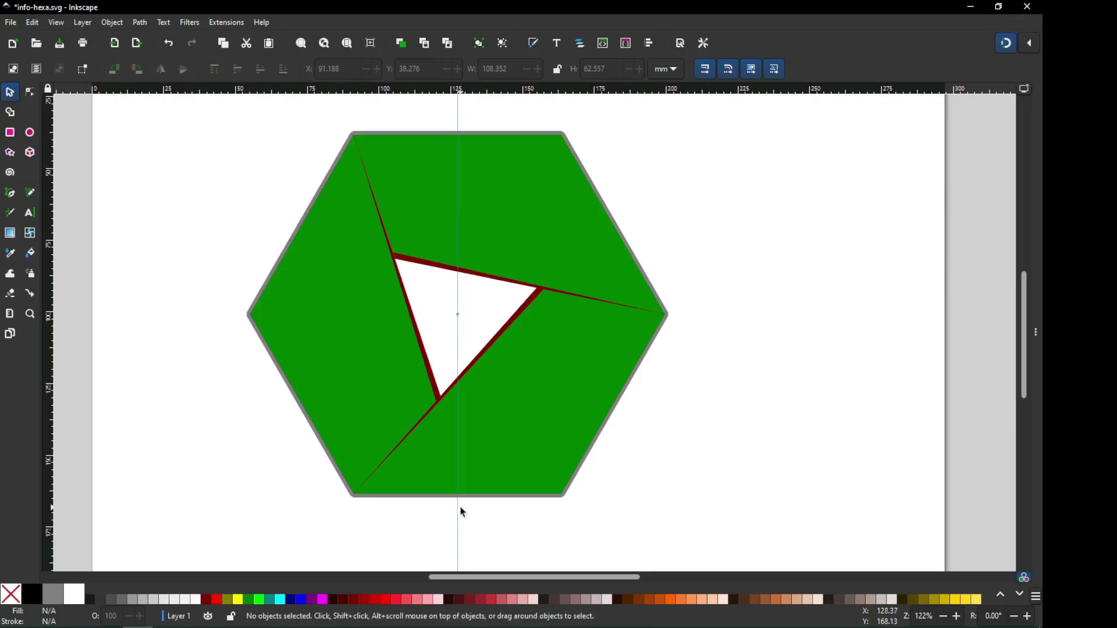
{"action": "key", "text": "Delete"}
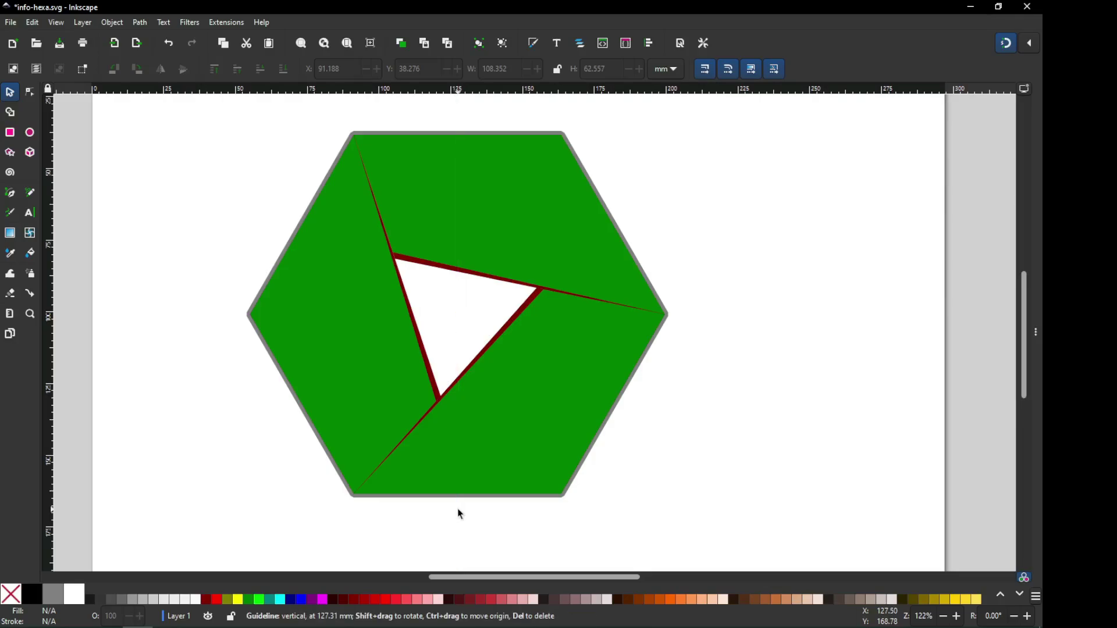
Recolour the maroon strip of the lower-right segment olive.
{"action": "left_click", "coordinate": [499, 327]}
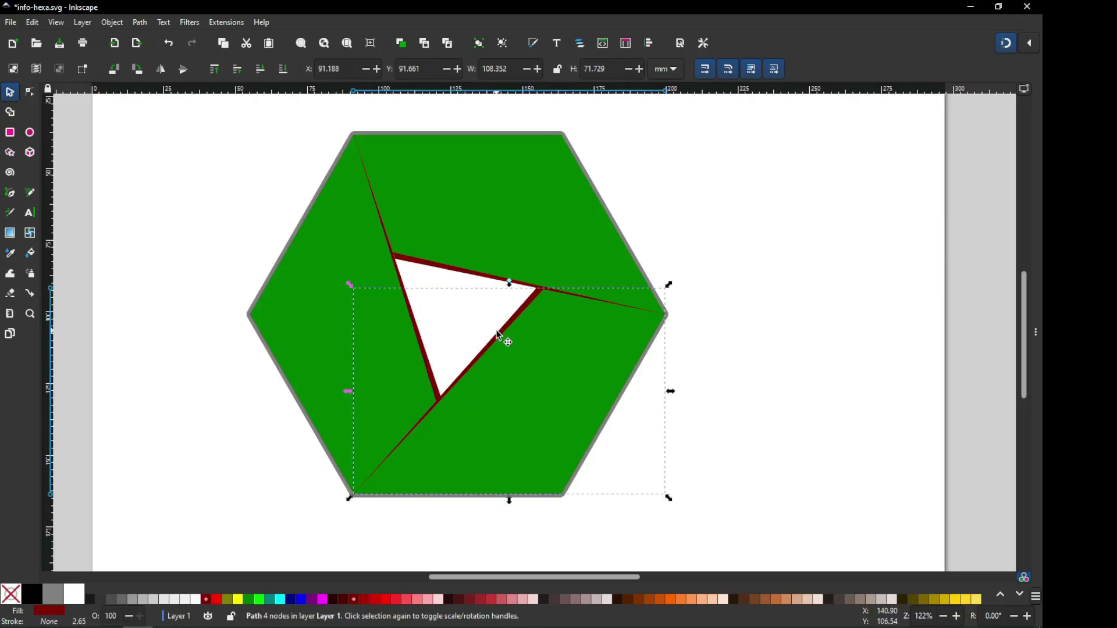
{"action": "left_click", "coordinate": [229, 599]}
{"action": "left_click", "coordinate": [734, 330]}
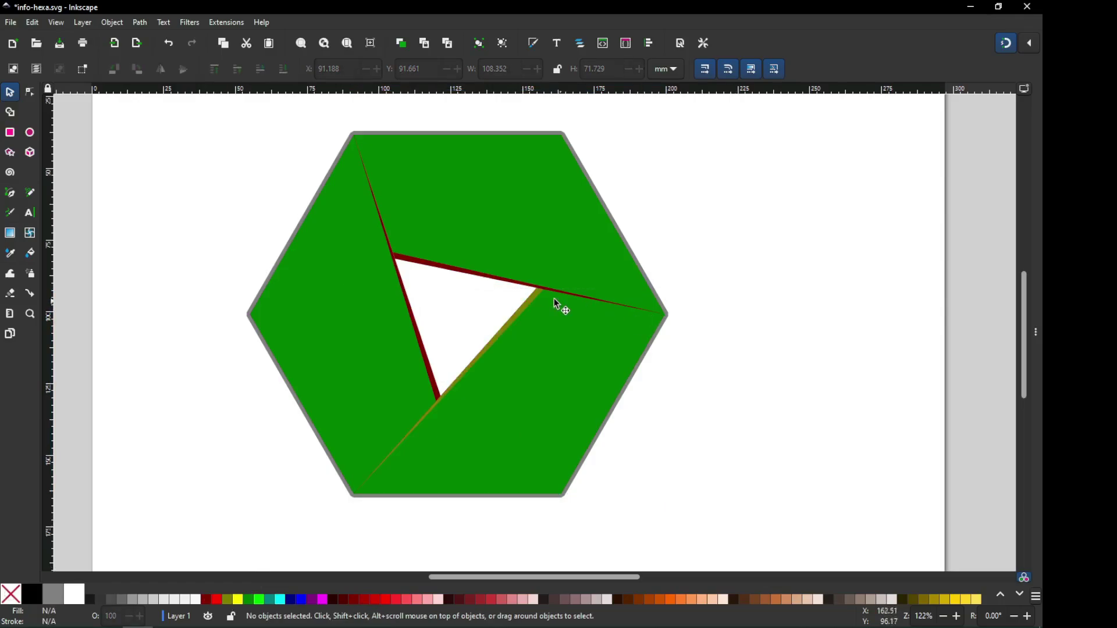
Recolour the maroon strip along the upper segment's inner edge fuchsia.
{"action": "left_click", "coordinate": [508, 284]}
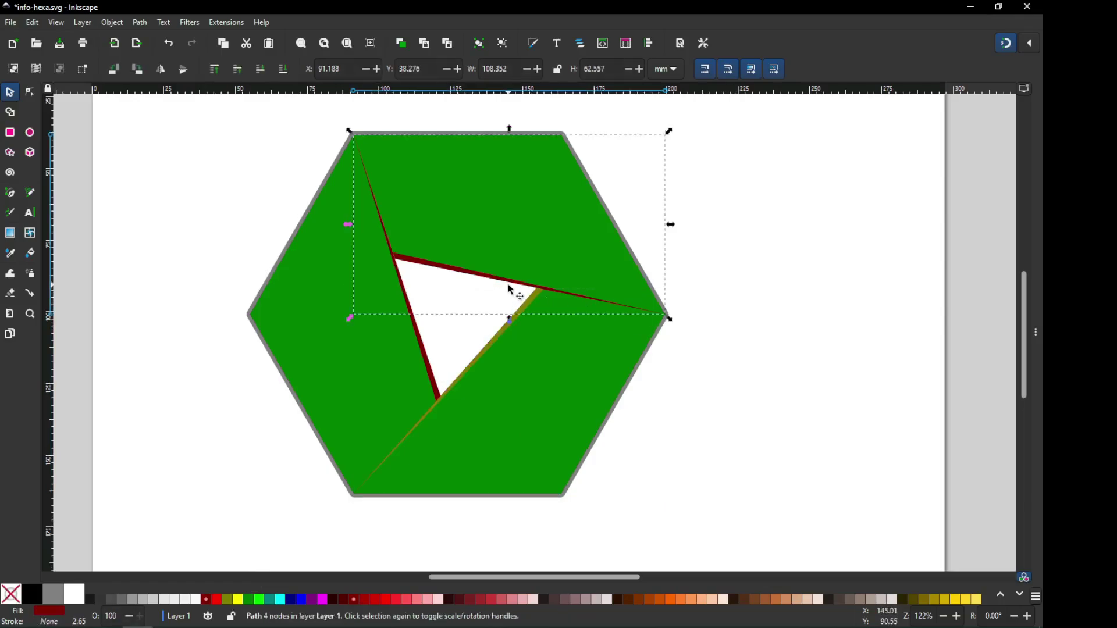
{"action": "left_click", "coordinate": [269, 599]}
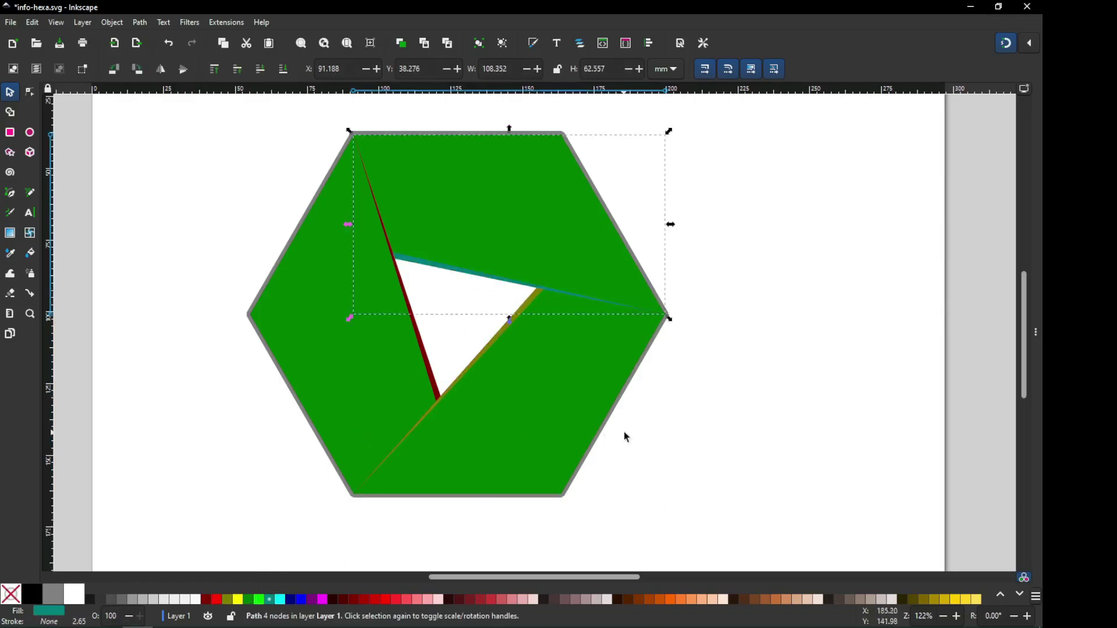
{"action": "left_click", "coordinate": [322, 600]}
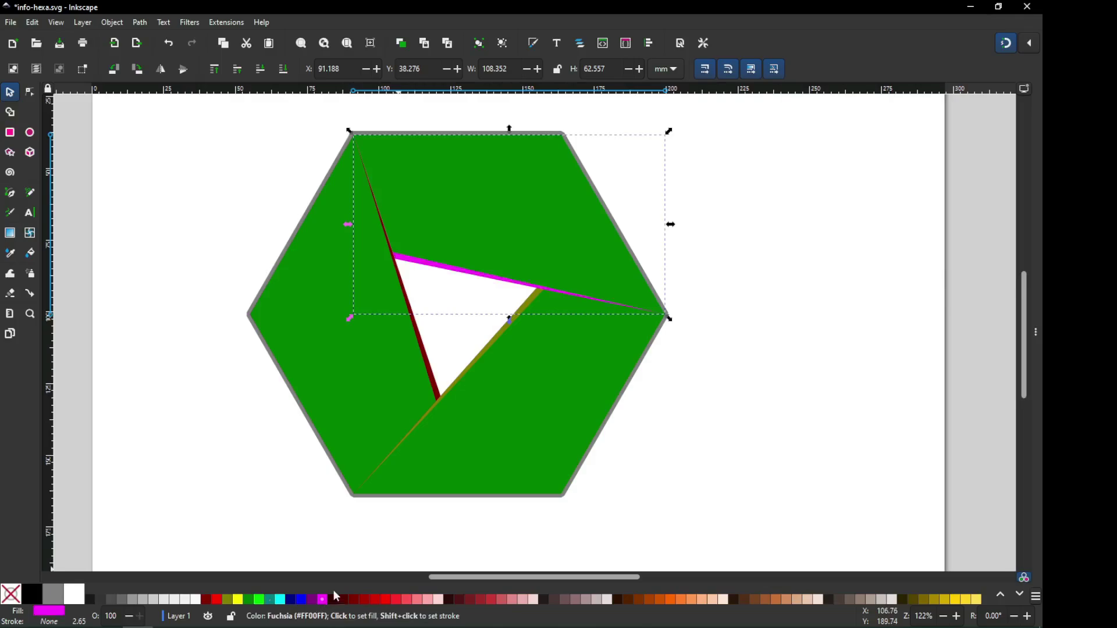
{"action": "left_click", "coordinate": [731, 326]}
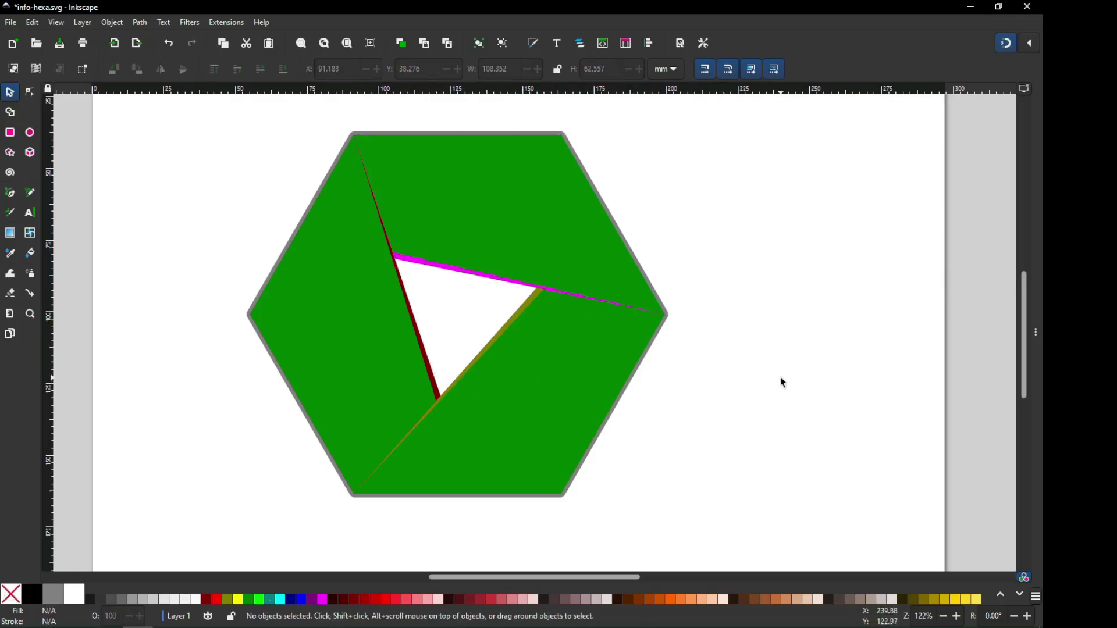
Delete the gray hexagon outline around the segments and save the document.
{"action": "left_click", "coordinate": [563, 500]}
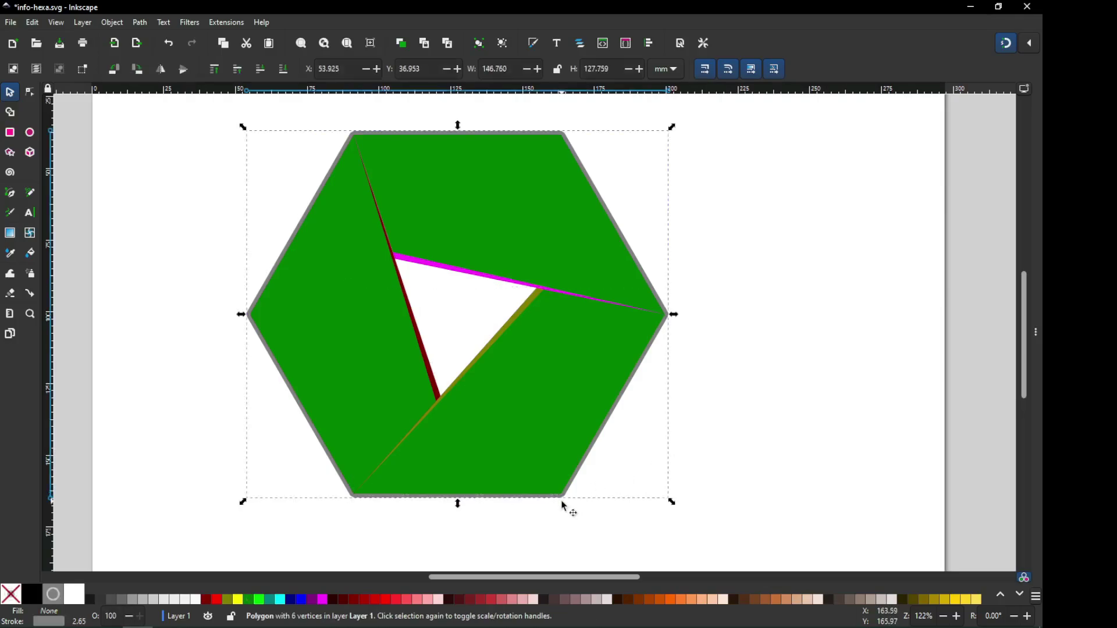
{"action": "key", "text": "Delete"}
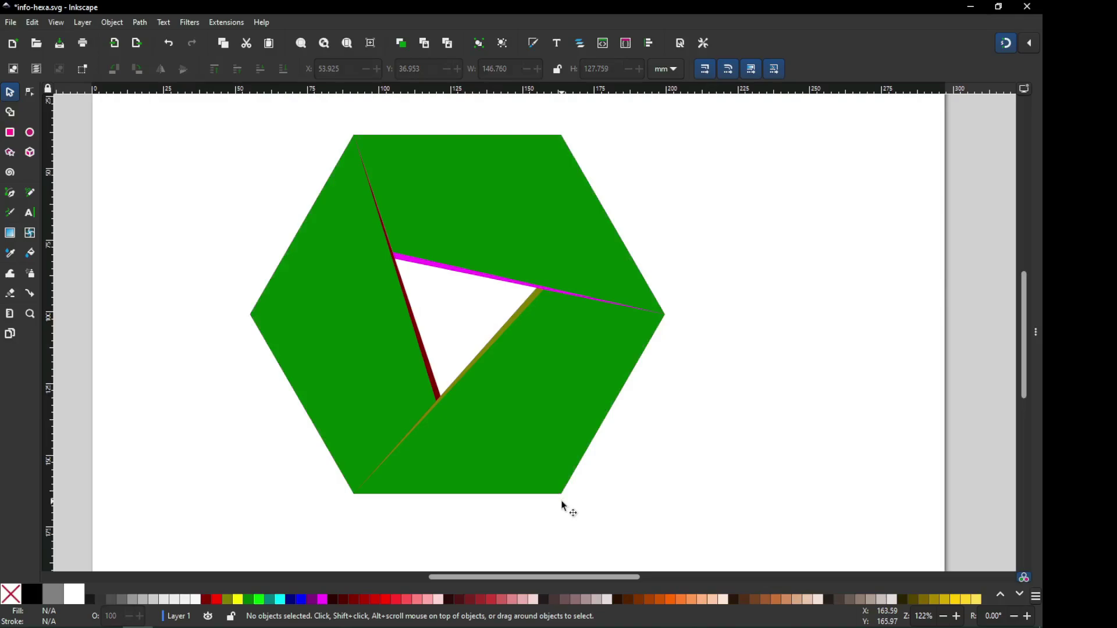
{"action": "key", "text": "5"}
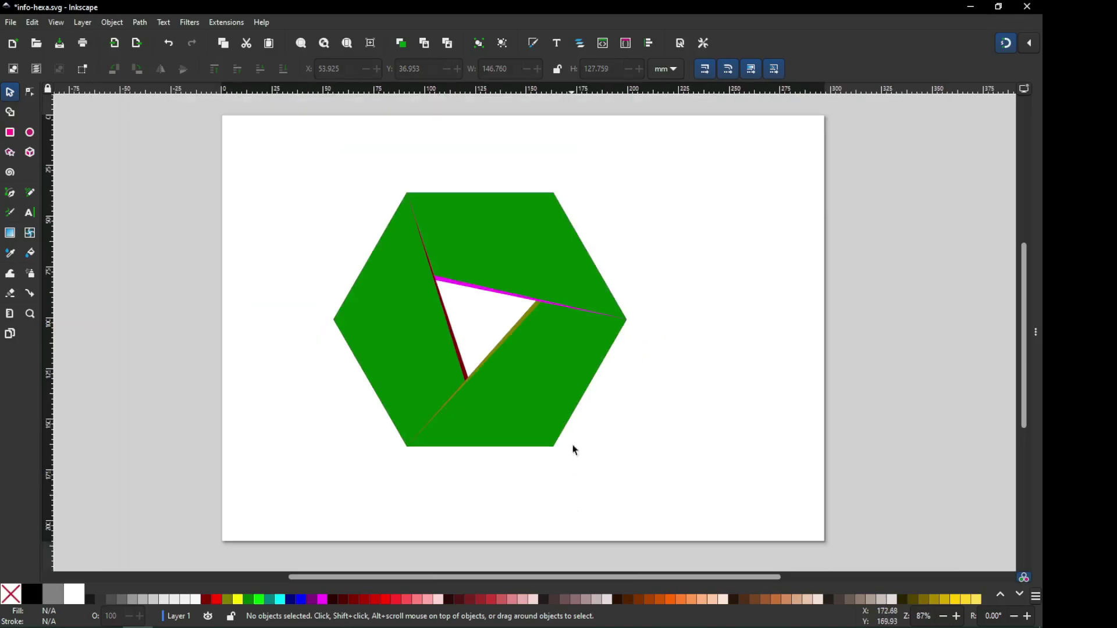
{"action": "key", "text": "ctrl+s"}
{"action": "key", "text": "ctrl+s"}
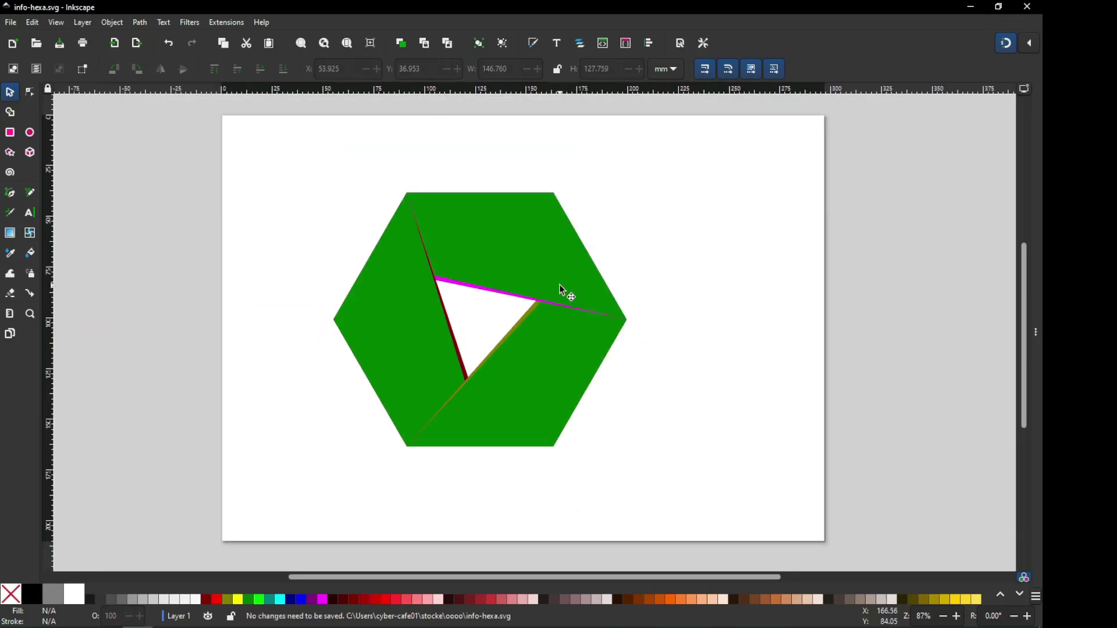
Move the orange, pink-red and dark maroon colour swatches to just below the hexagon and save the document.
{"action": "key", "text": "minus"}
{"action": "key", "text": "minus"}
{"action": "left_click_drag", "start_coordinate": [580, 447], "coordinate": [556, 411]}
{"action": "key", "text": "z"}
{"action": "left_click_drag", "start_coordinate": [426, 247], "coordinate": [695, 429]}
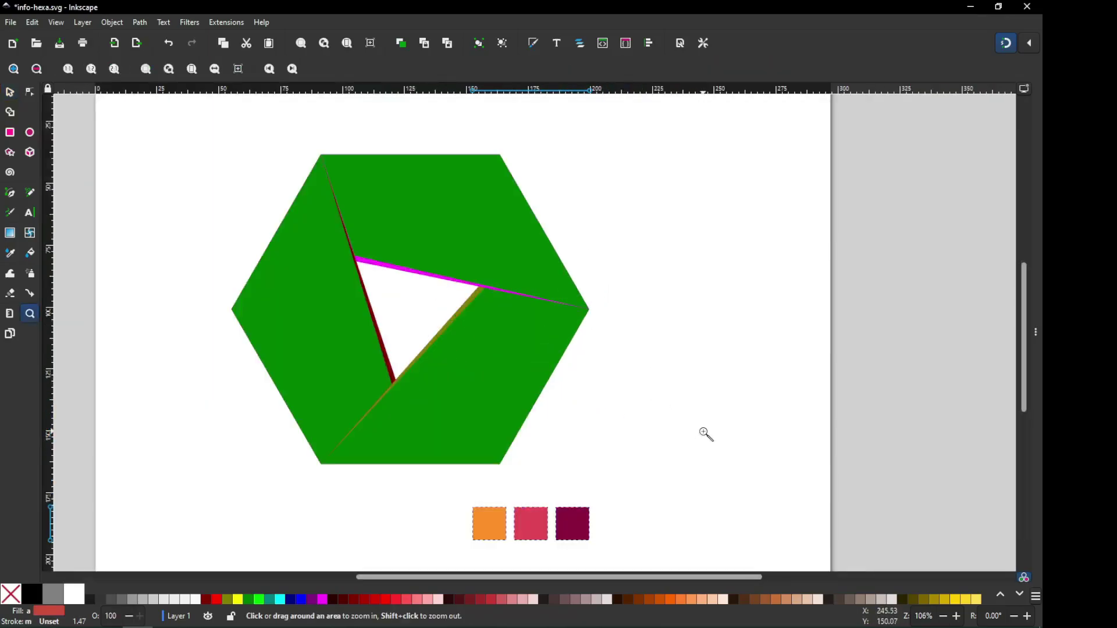
{"action": "left_click", "coordinate": [10, 92]}
{"action": "left_click", "coordinate": [683, 252]}
{"action": "key", "text": "ctrl+s"}
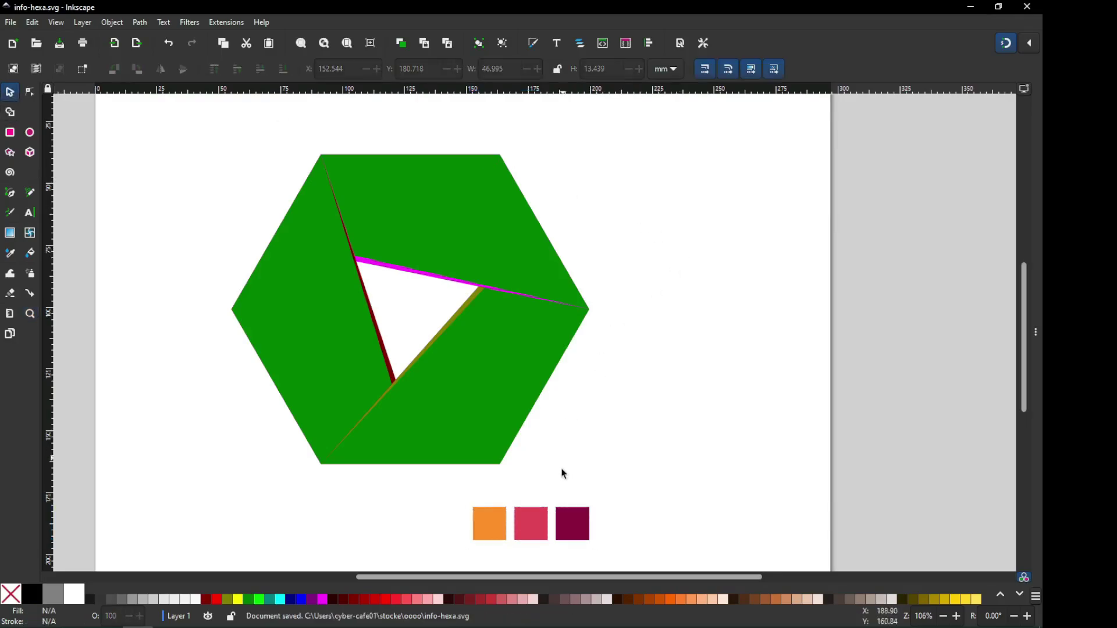
Recolour all shapes of the lower-right segment with the dark maroon sampled from the swatch.
{"action": "left_click_drag", "start_coordinate": [706, 477], "coordinate": [289, 265]}
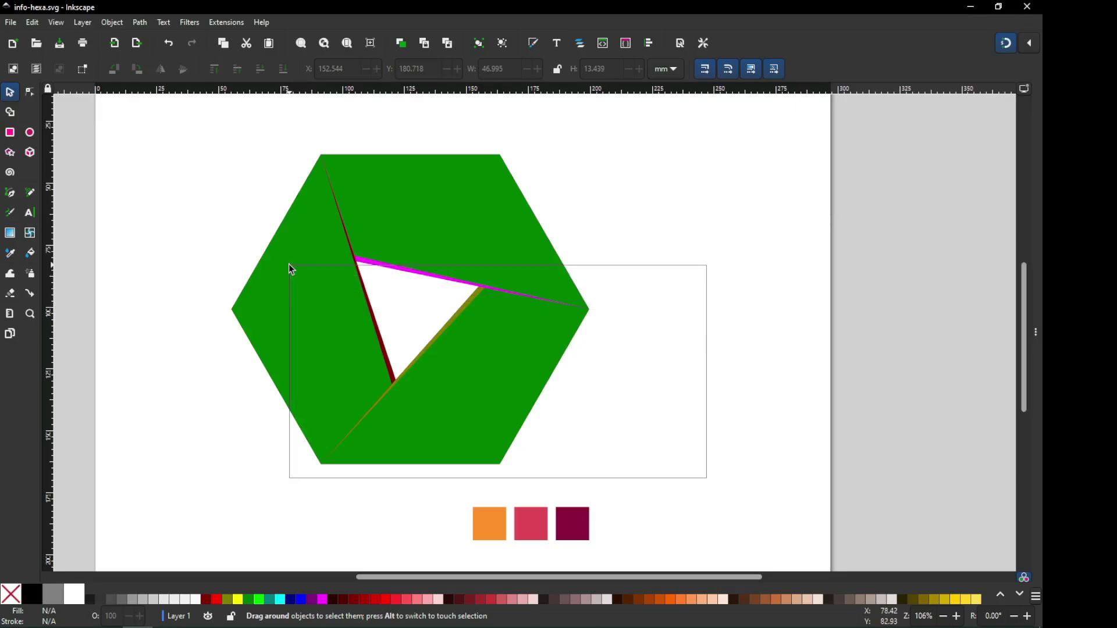
{"action": "left_click_drag", "start_coordinate": [289, 265], "coordinate": [289, 265]}
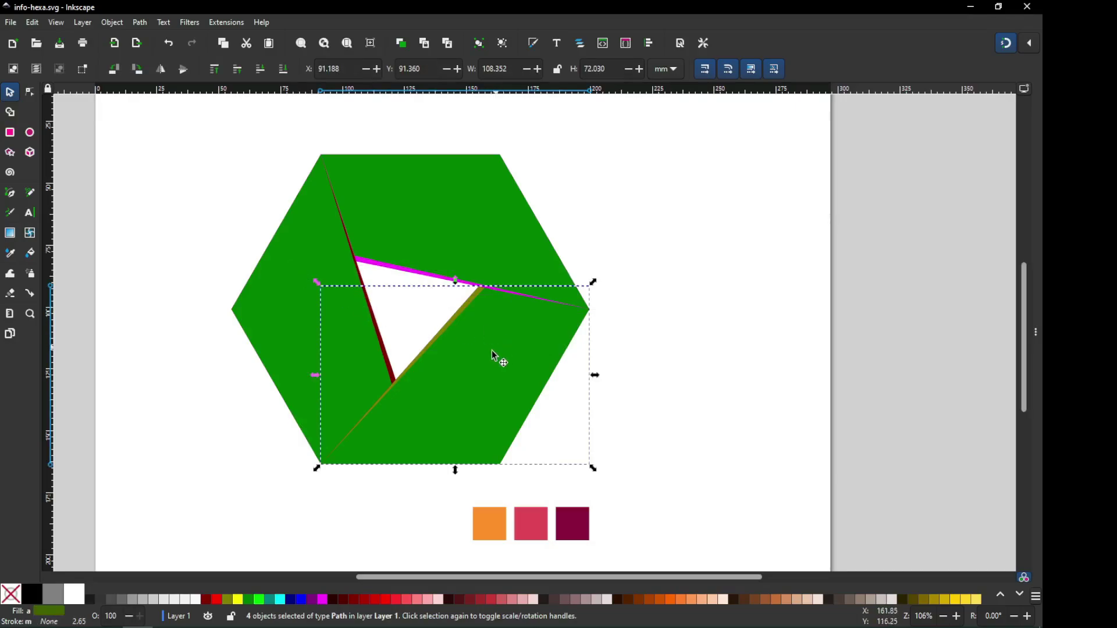
{"action": "left_click", "coordinate": [10, 253]}
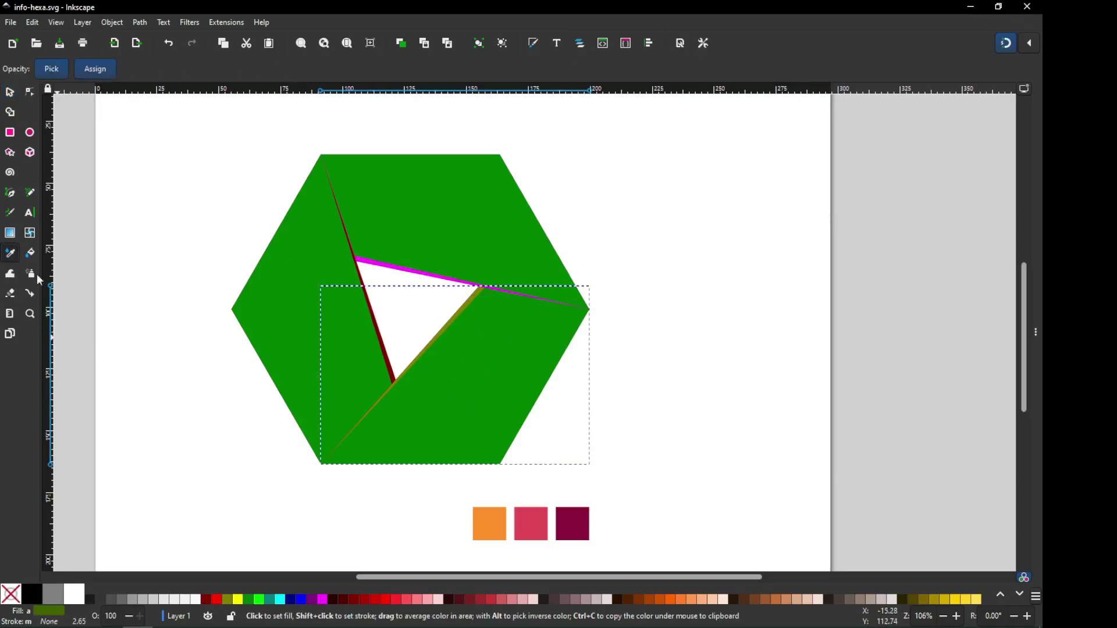
{"action": "left_click_drag", "start_coordinate": [568, 516], "coordinate": [578, 534]}
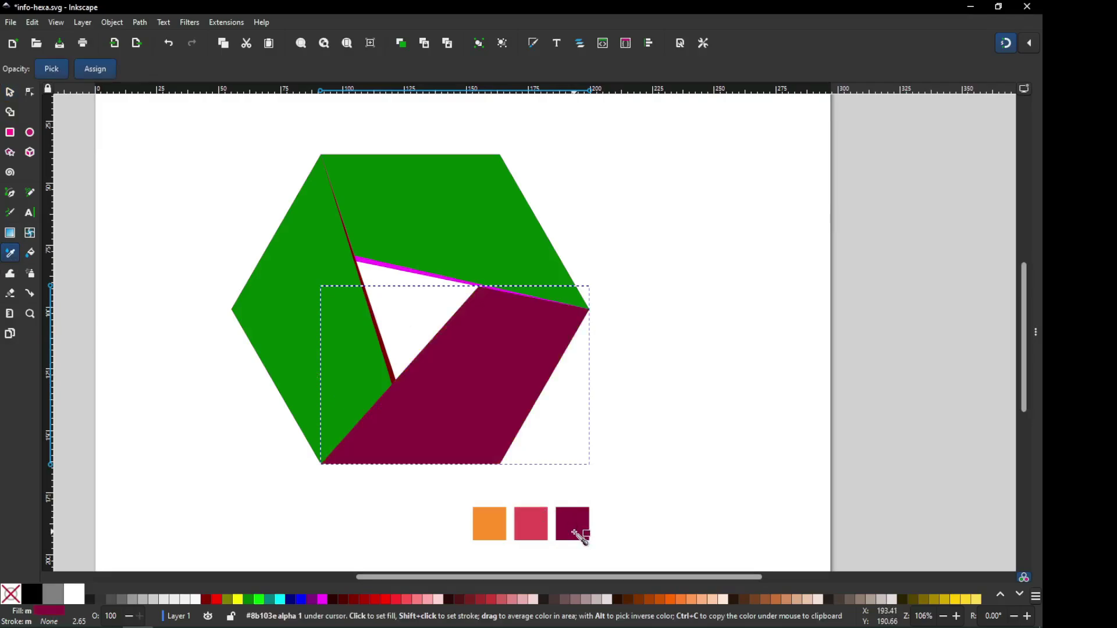
{"action": "left_click", "coordinate": [10, 92]}
{"action": "left_click", "coordinate": [645, 212]}
Recolour the left segment and its inner strip with the orange sampled from the swatch.
{"action": "left_click_drag", "start_coordinate": [161, 141], "coordinate": [423, 469]}
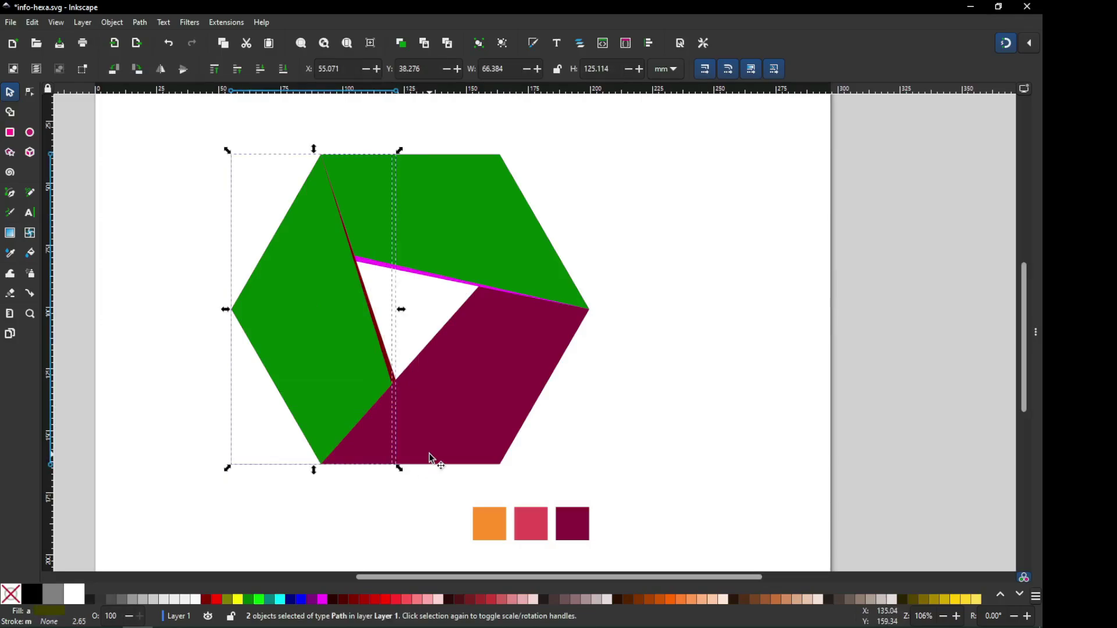
{"action": "left_click", "coordinate": [10, 253]}
{"action": "left_click_drag", "start_coordinate": [488, 518], "coordinate": [499, 532]}
{"action": "left_click", "coordinate": [10, 94]}
Recolour the upper segment and its inner strip with the pink-red sampled from the swatch.
{"action": "left_click_drag", "start_coordinate": [292, 125], "coordinate": [630, 338]}
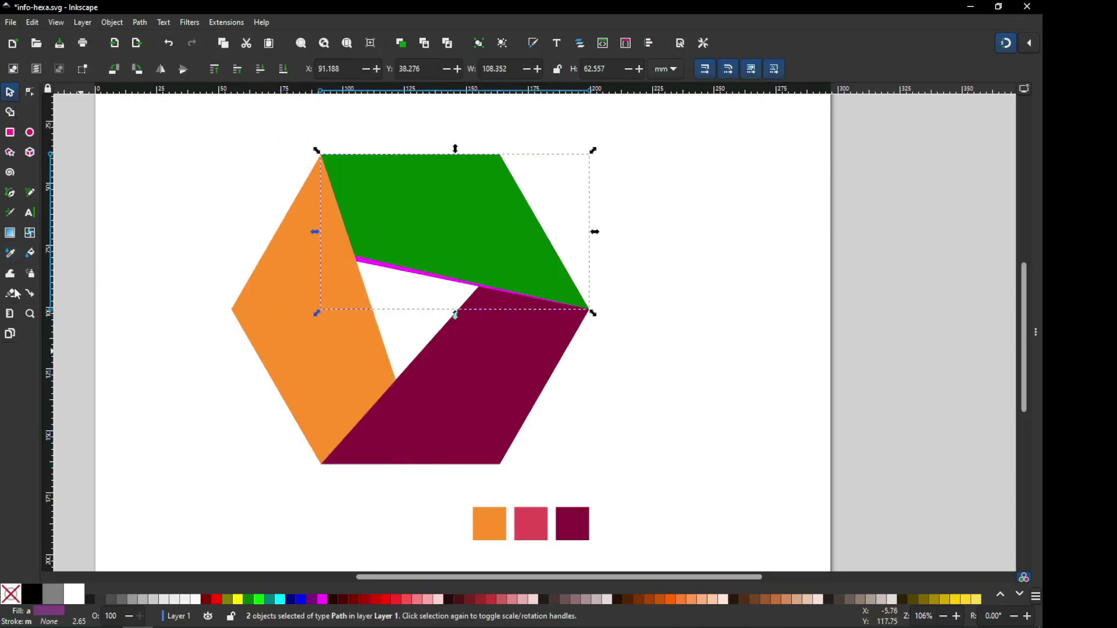
{"action": "left_click", "coordinate": [10, 253]}
{"action": "left_click_drag", "start_coordinate": [529, 524], "coordinate": [541, 534]}
{"action": "left_click", "coordinate": [10, 93]}
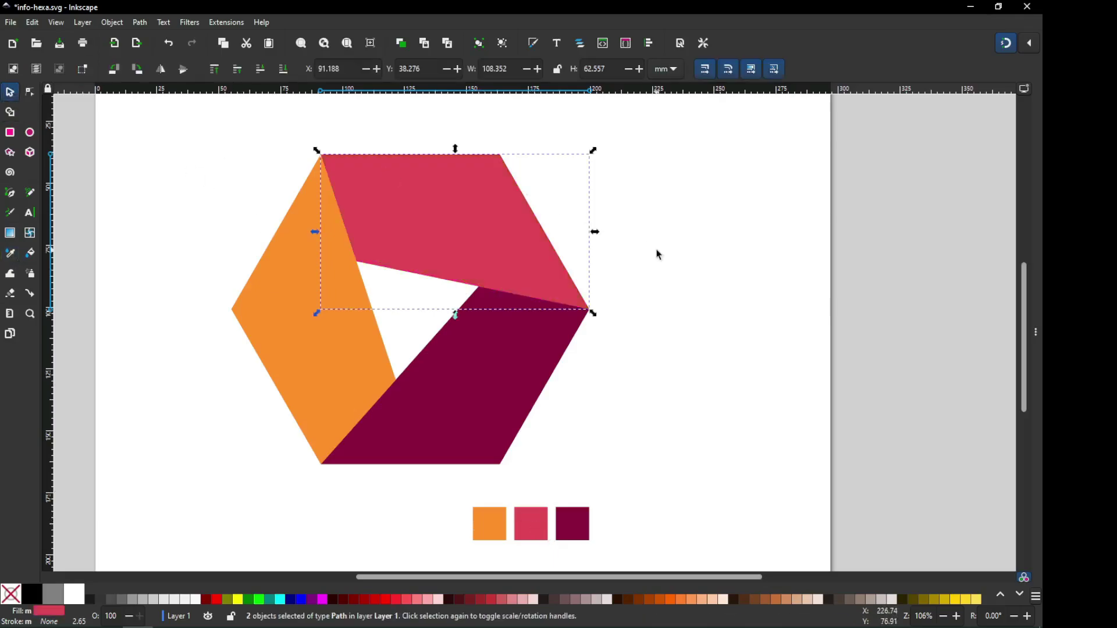
Save the document and delete the three colour swatches below the hexagon.
{"action": "key", "text": "Escape"}
{"action": "key", "text": "ctrl+s"}
{"action": "left_click_drag", "start_coordinate": [622, 500], "coordinate": [455, 552]}
{"action": "key", "text": "Delete"}
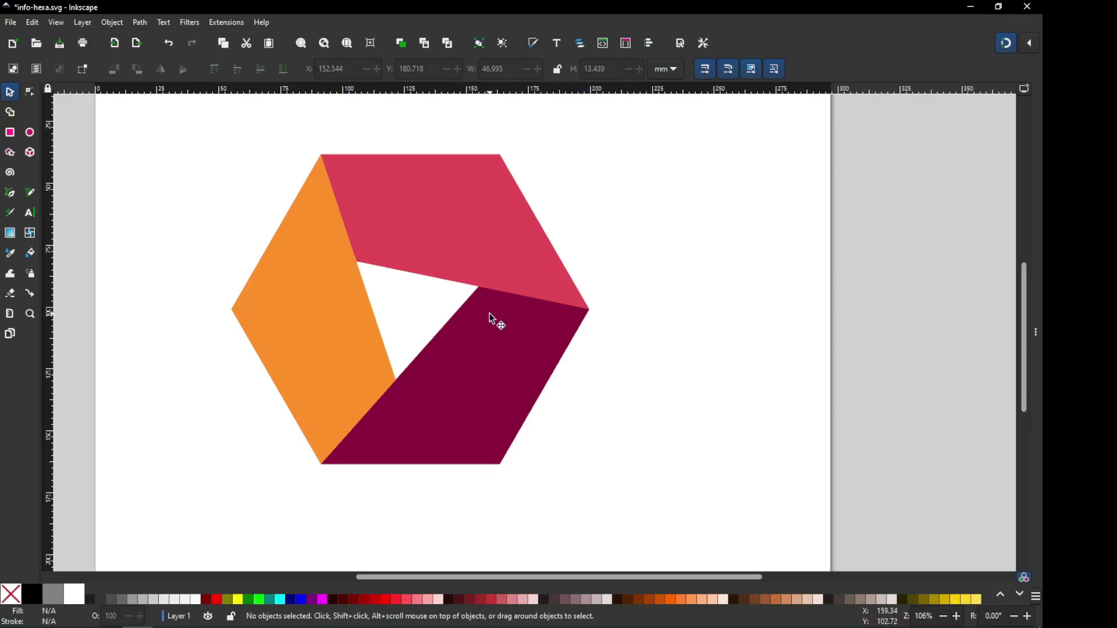
Lighten the fill of the thin strip on the upper segment's inner edge to a lightness of 74.
{"action": "left_click", "coordinate": [445, 285]}
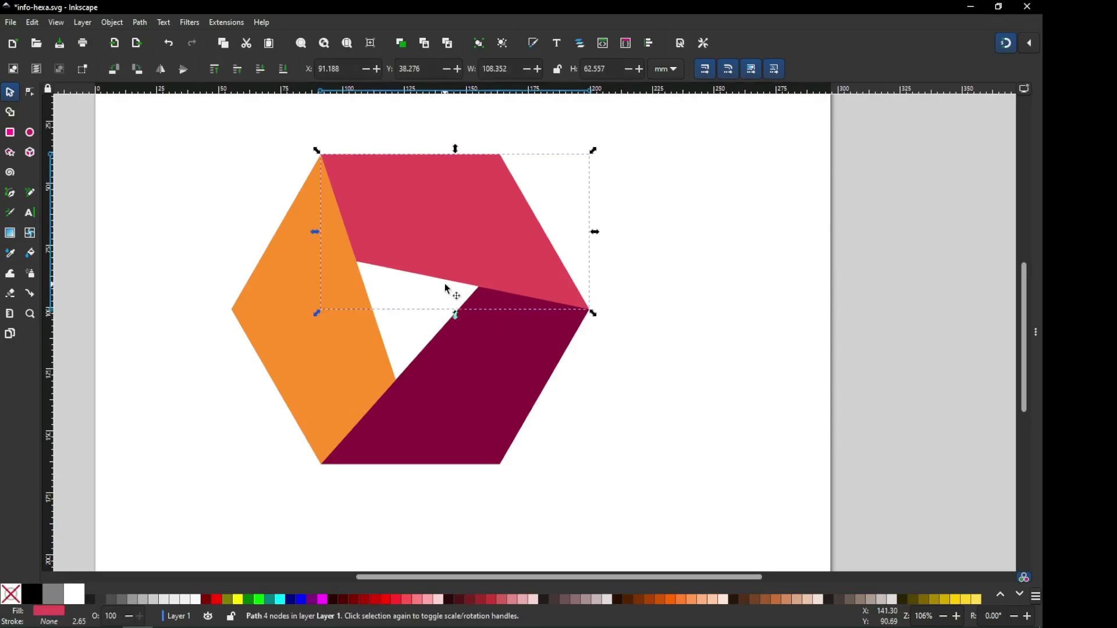
{"action": "left_click", "coordinate": [1035, 323]}
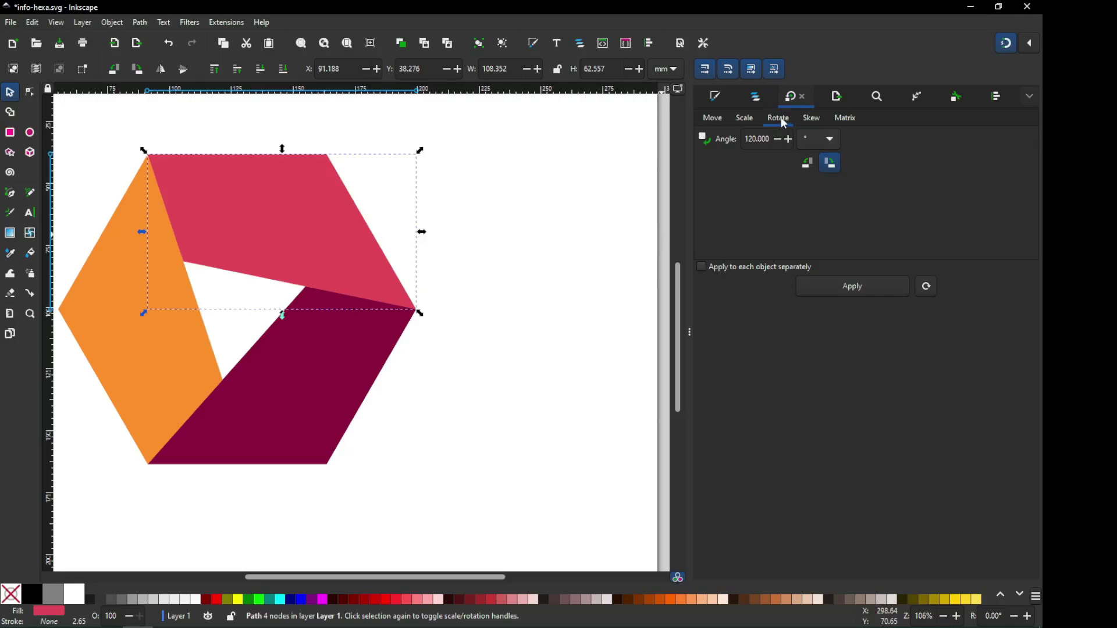
{"action": "left_click", "coordinate": [719, 98]}
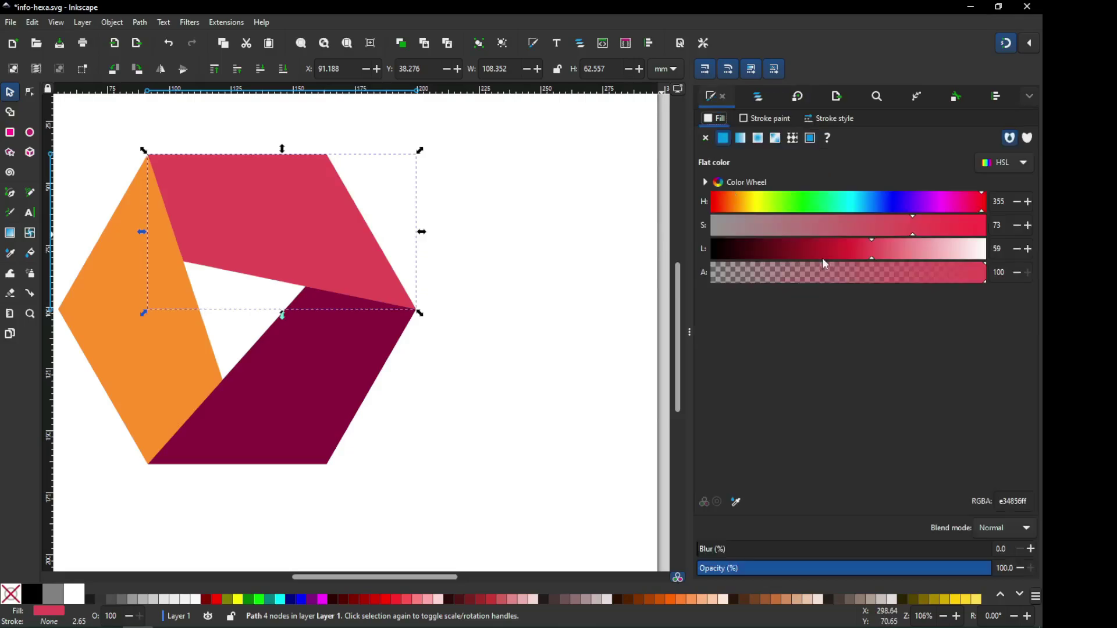
{"action": "left_click", "coordinate": [885, 247]}
{"action": "left_click", "coordinate": [914, 247]}
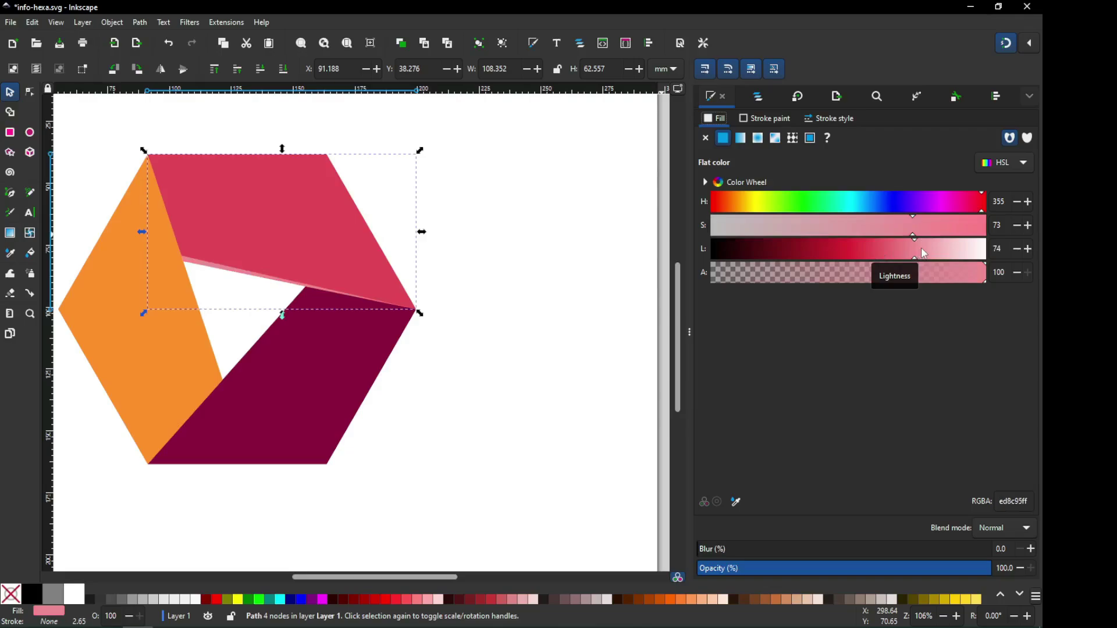
{"action": "left_click", "coordinate": [471, 373]}
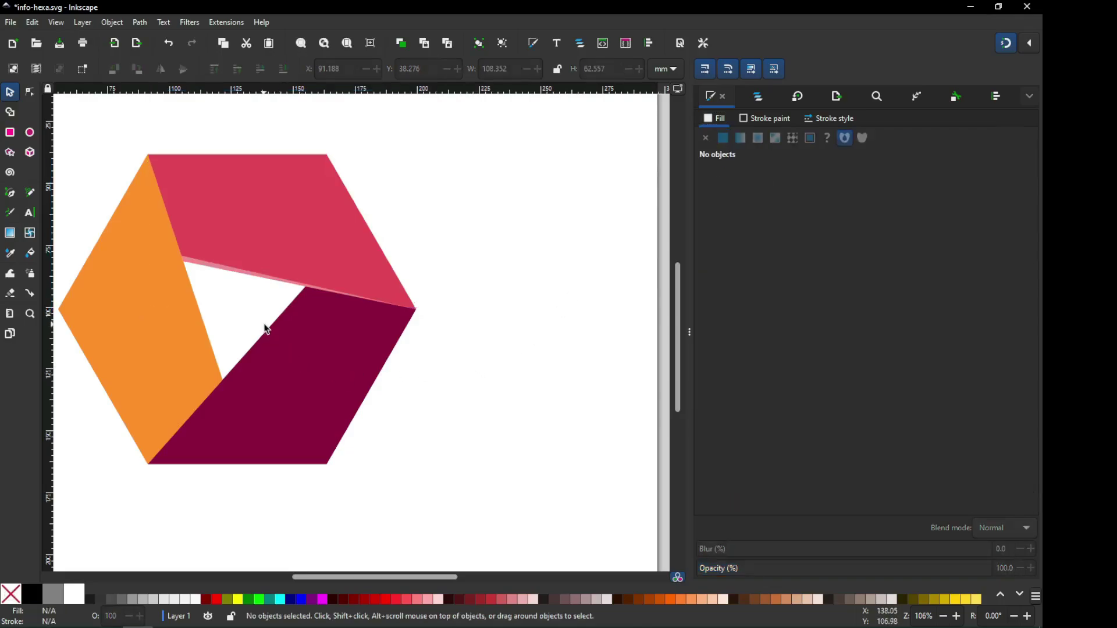
Lighten the fill of the thin strip on the lower-right segment's inner edge to a lightness of 50.
{"action": "left_click", "coordinate": [265, 334]}
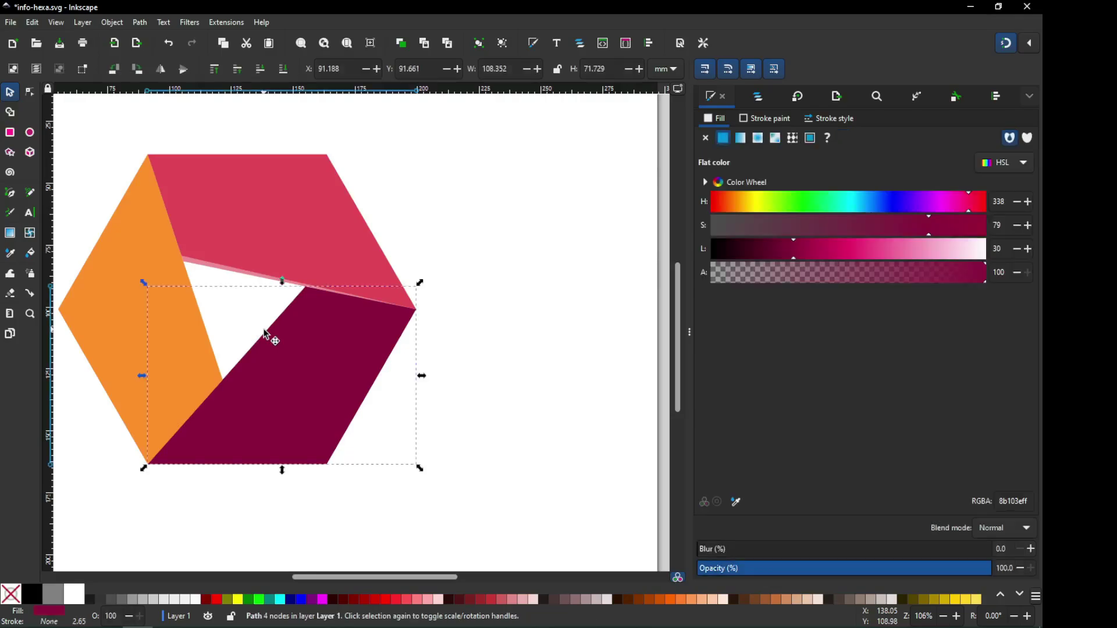
{"action": "left_click_drag", "start_coordinate": [827, 251], "coordinate": [835, 250]}
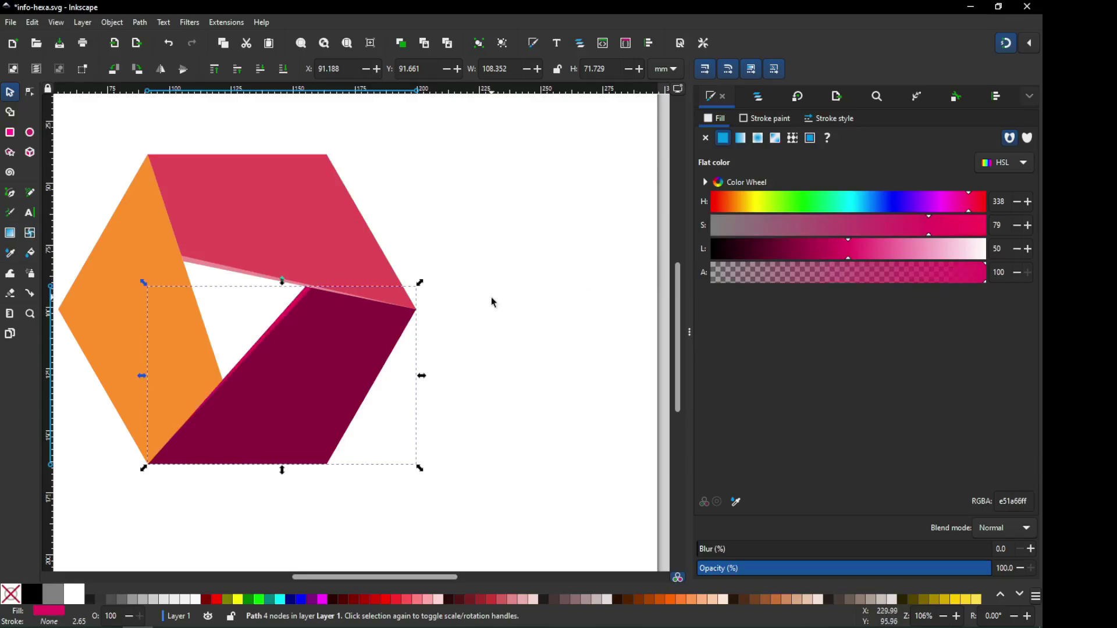
{"action": "left_click", "coordinate": [512, 297]}
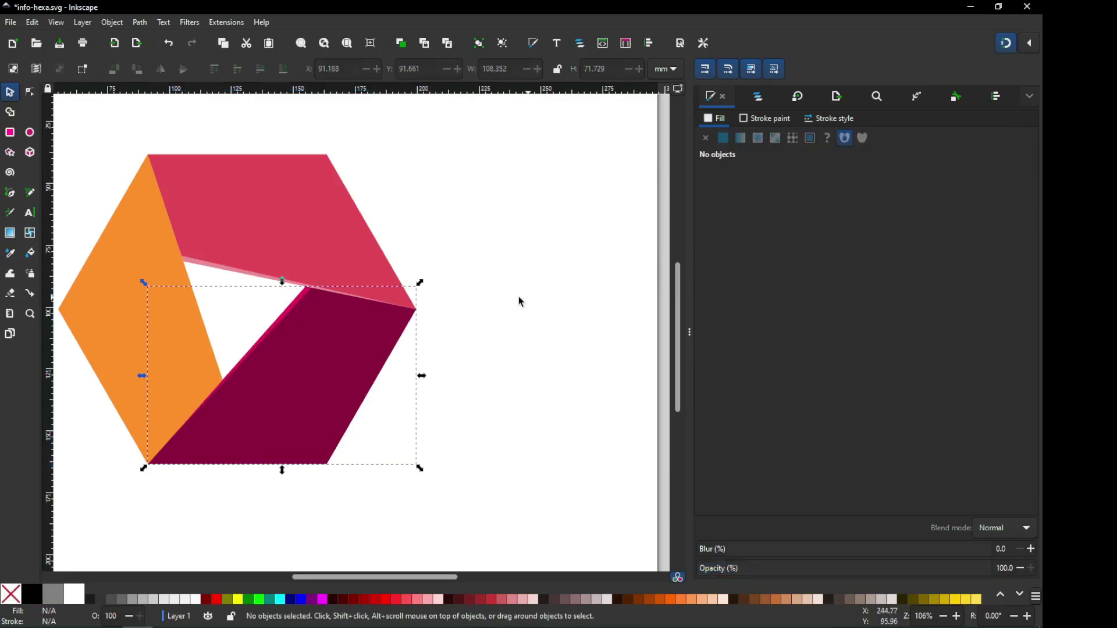
Lighten the fill of the thin strip on the left segment's inner edge to a lightness of 80 and save the document.
{"action": "left_click", "coordinate": [207, 324]}
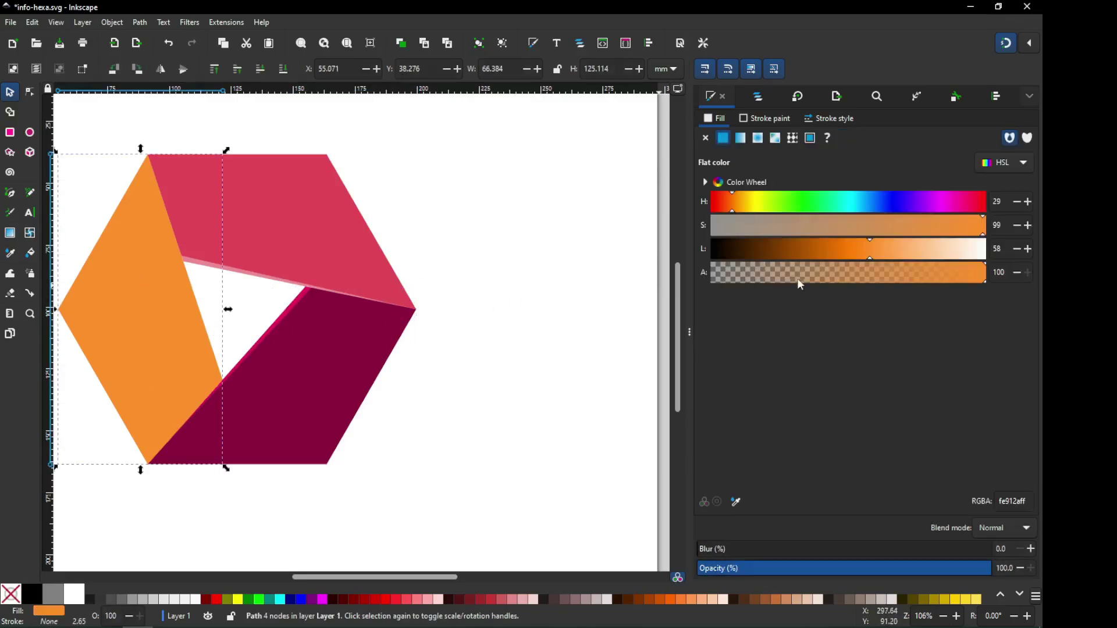
{"action": "left_click_drag", "start_coordinate": [894, 250], "coordinate": [931, 252]}
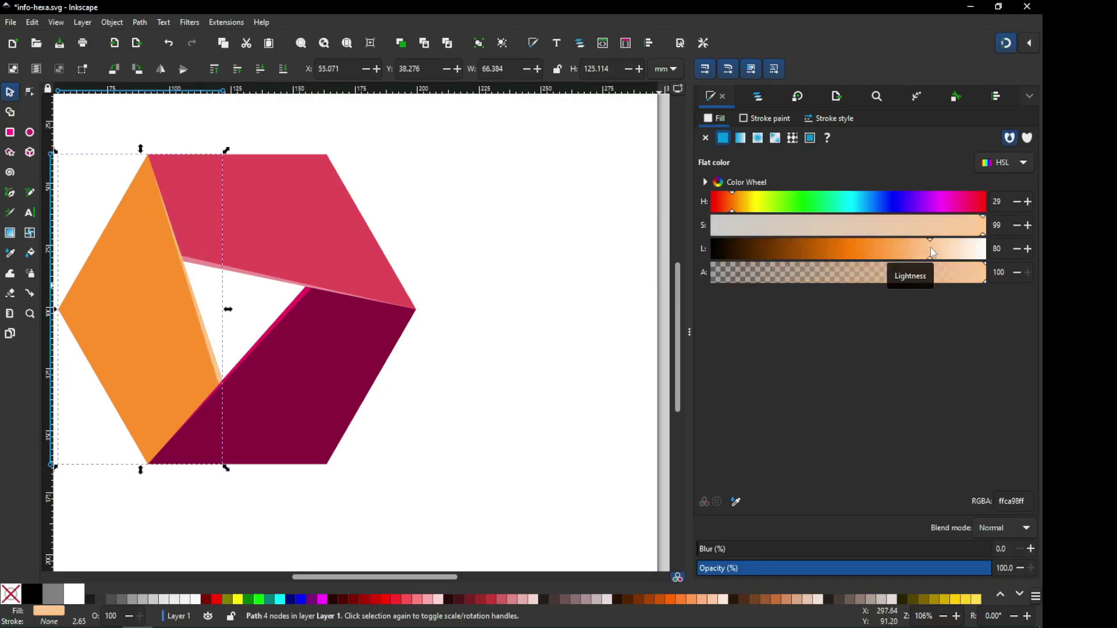
{"action": "left_click", "coordinate": [497, 353]}
{"action": "key", "text": "ctrl+s"}
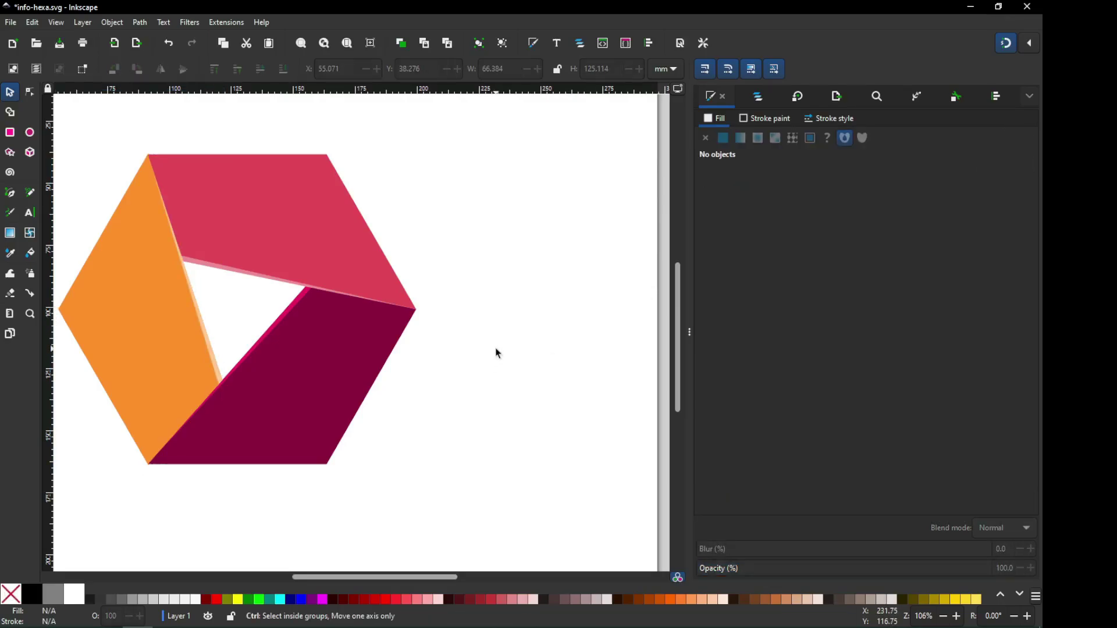
Select the large lower-right, upper and left segment shapes together.
{"action": "left_click", "coordinate": [330, 371]}
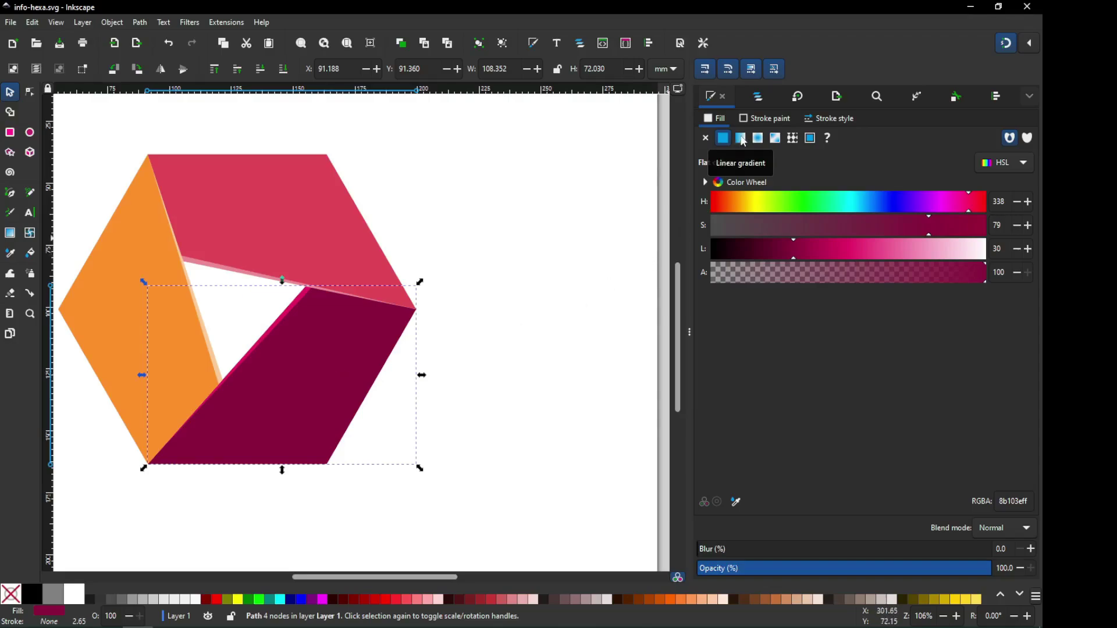
{"action": "left_click", "coordinate": [287, 215], "text": "shift"}
{"action": "left_click", "coordinate": [104, 274], "text": "shift"}
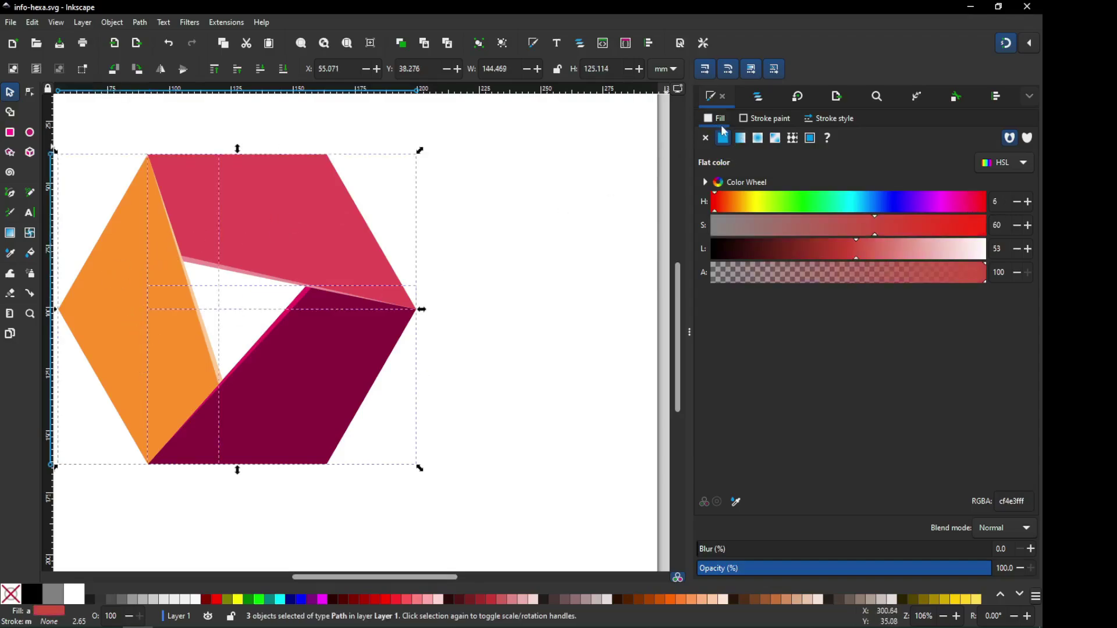
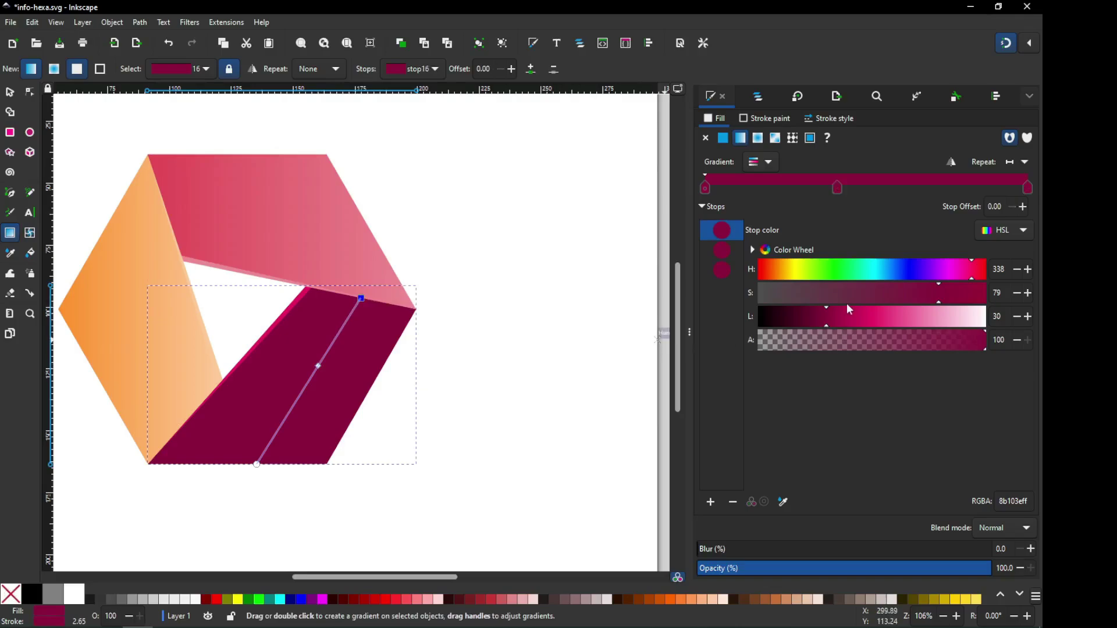
Darken the gradient stop at the upper end of the lower-right segment to a lightness of 21.
{"action": "left_click", "coordinate": [806, 316]}
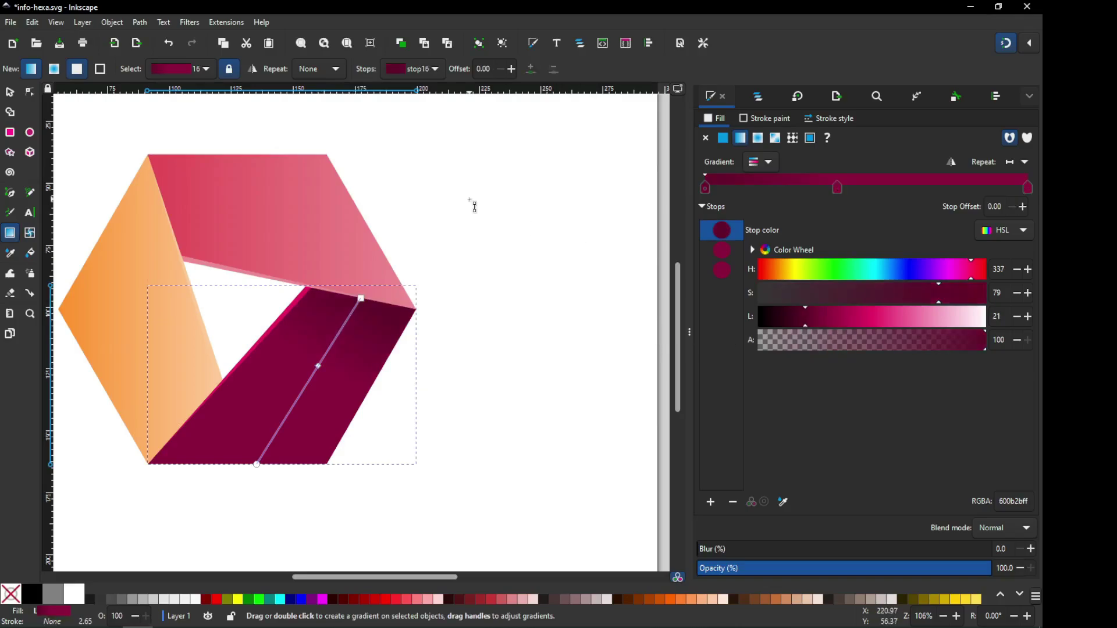
{"action": "left_click", "coordinate": [9, 92]}
{"action": "left_click", "coordinate": [411, 163]}
Tilt the upper segment's linear gradient slightly downward toward its right end and make the end stop fully opaque with alpha 100.
{"action": "left_click", "coordinate": [319, 195]}
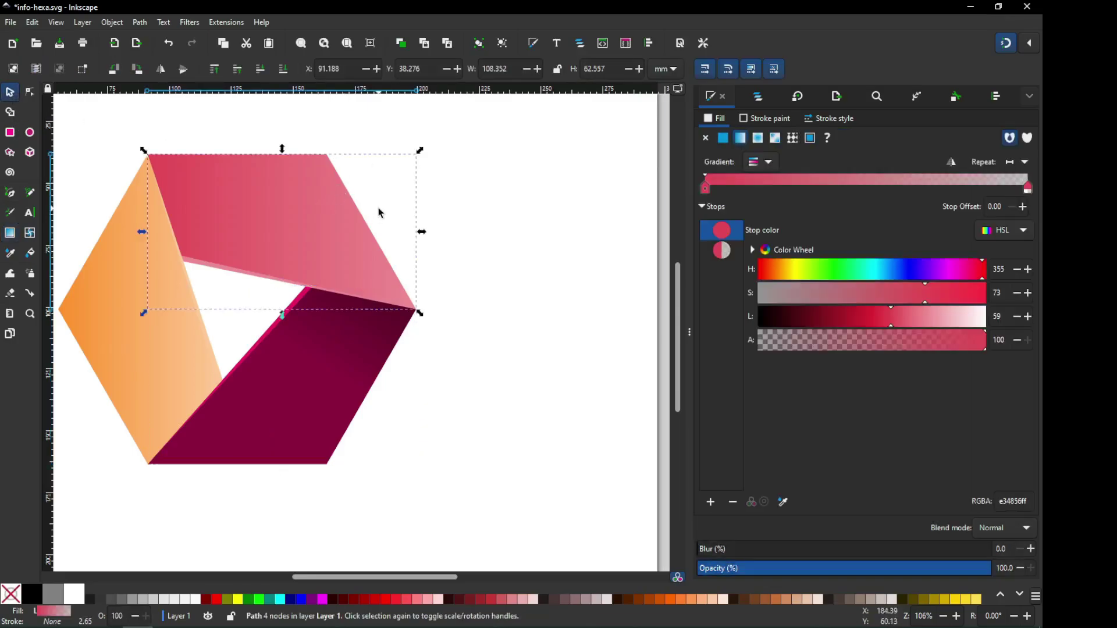
{"action": "left_click", "coordinate": [10, 233]}
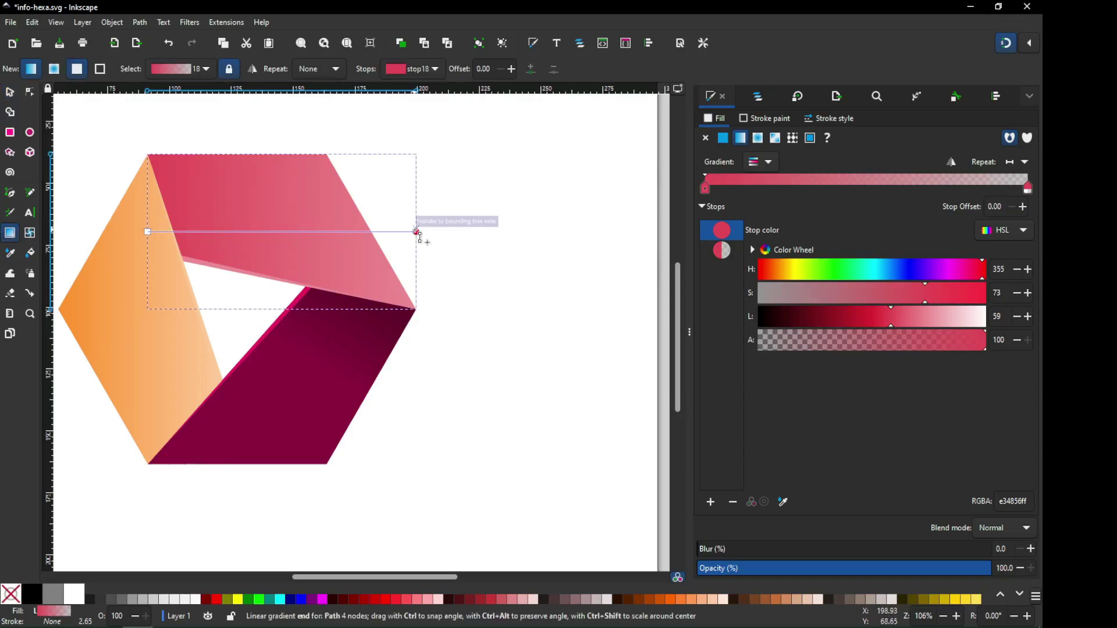
{"action": "left_click_drag", "start_coordinate": [417, 232], "coordinate": [416, 248]}
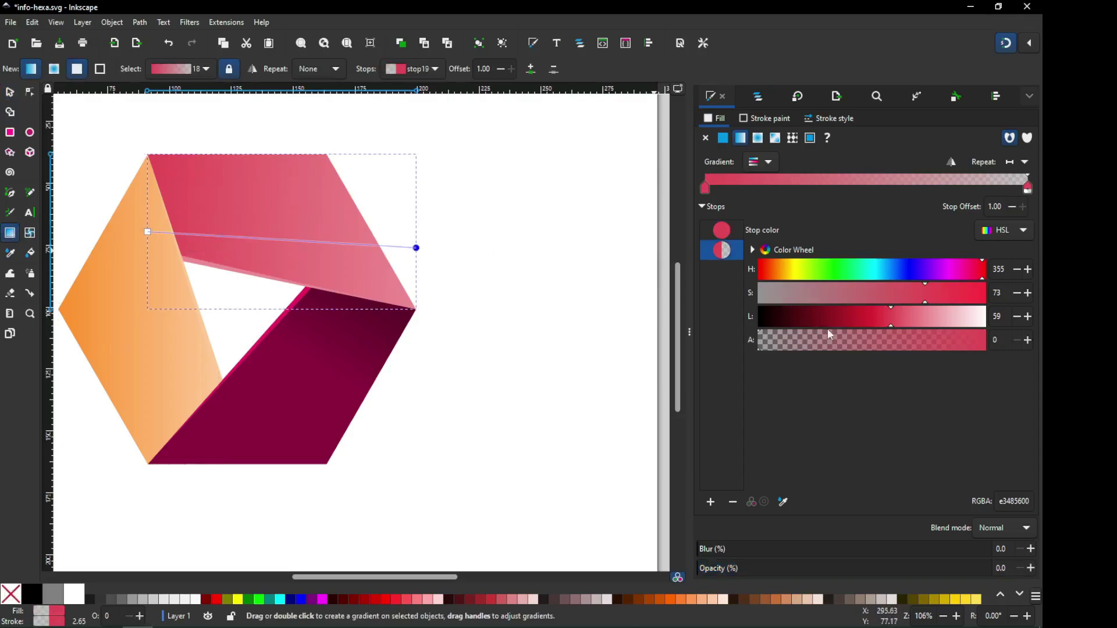
{"action": "left_click_drag", "start_coordinate": [830, 335], "coordinate": [988, 339]}
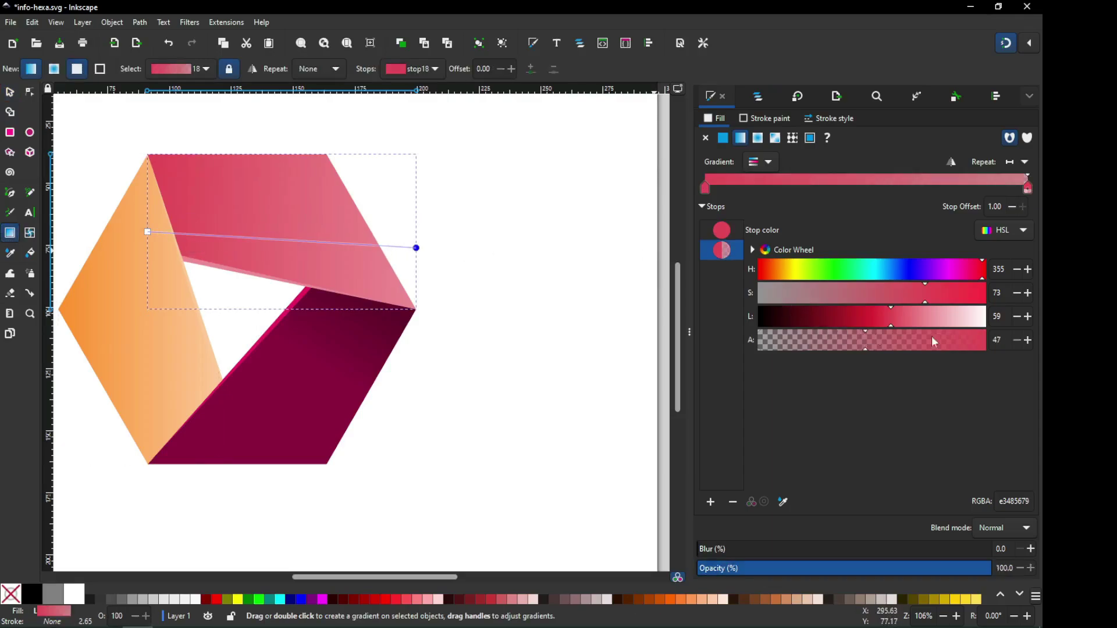
Add a middle stop at offset 0.38 to the upper segment's gradient and darken its start stop to a lightness of 40.
{"action": "double_click", "coordinate": [218, 236]}
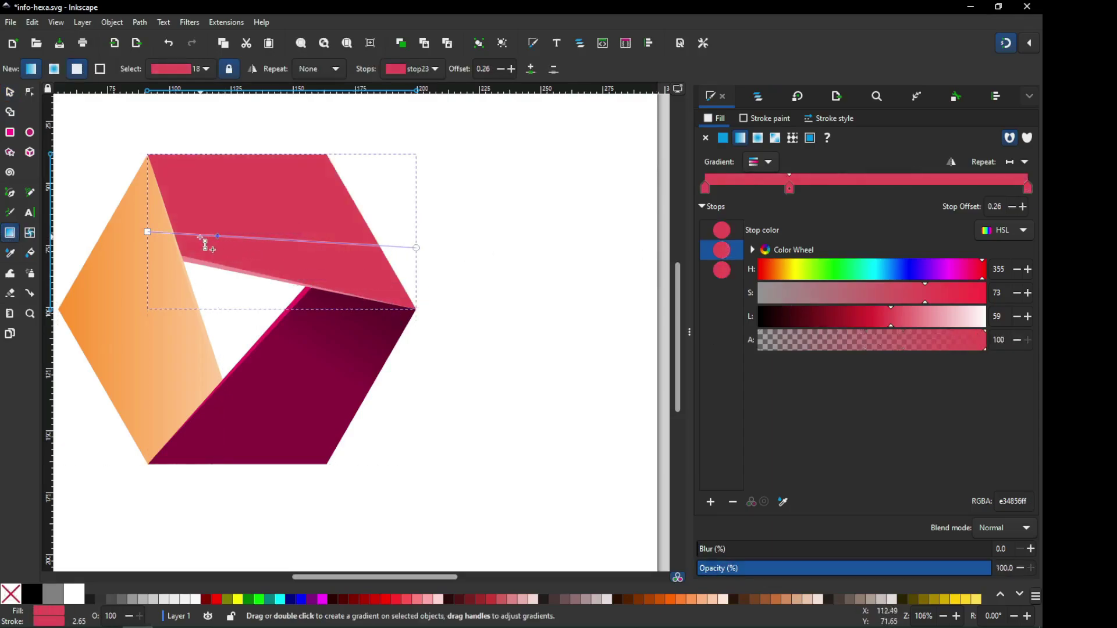
{"action": "left_click", "coordinate": [148, 232]}
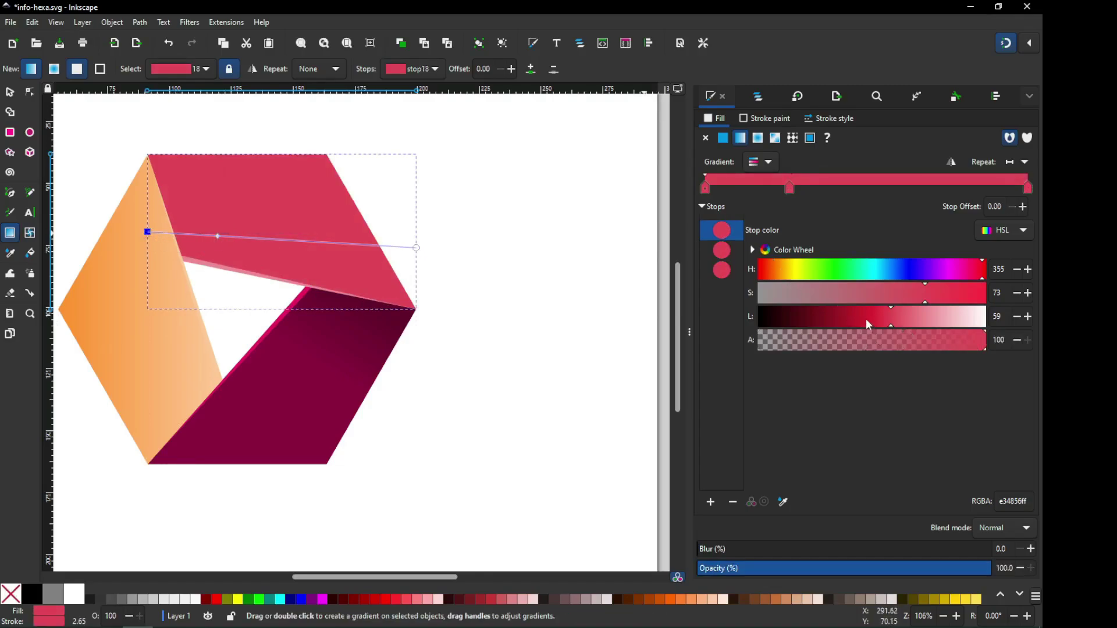
{"action": "left_click_drag", "start_coordinate": [865, 319], "coordinate": [849, 320]}
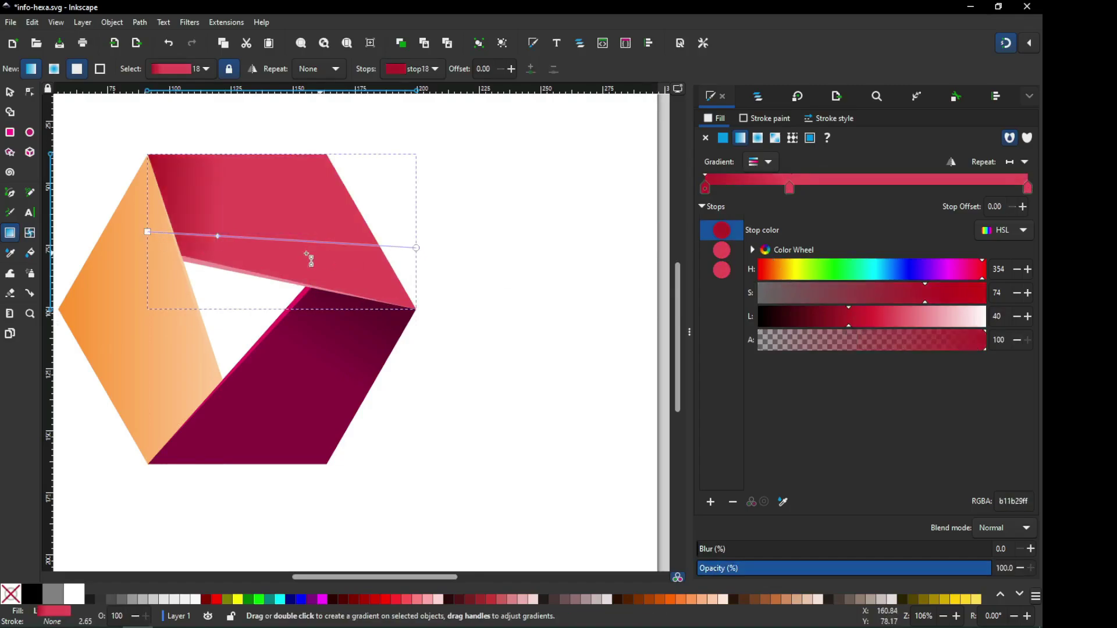
{"action": "left_click_drag", "start_coordinate": [218, 236], "coordinate": [262, 244]}
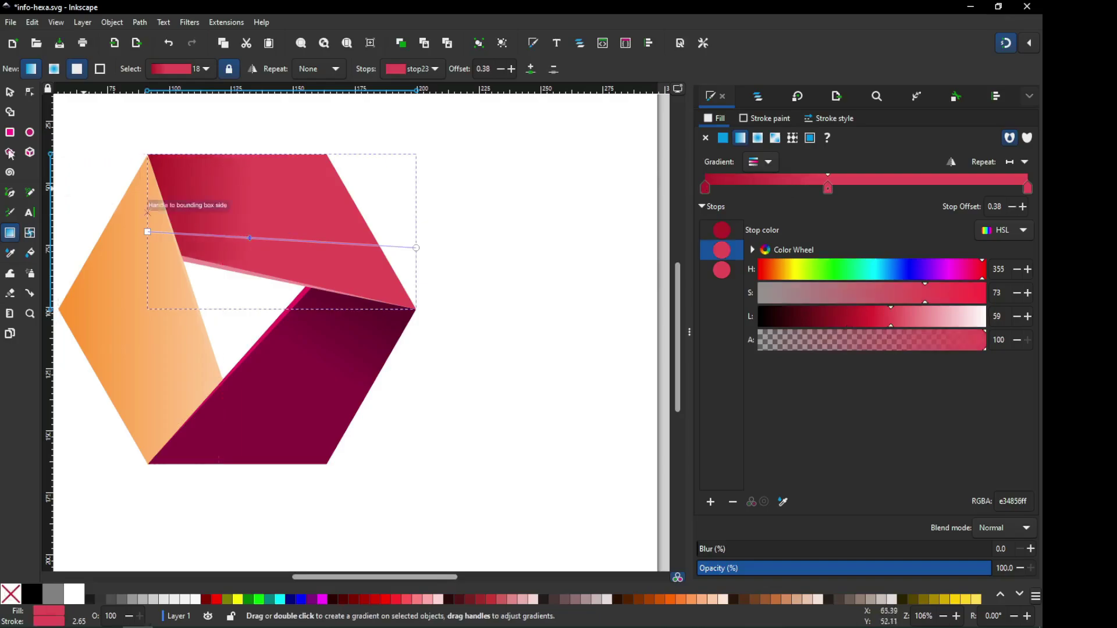
{"action": "left_click", "coordinate": [8, 93]}
{"action": "left_click", "coordinate": [503, 182]}
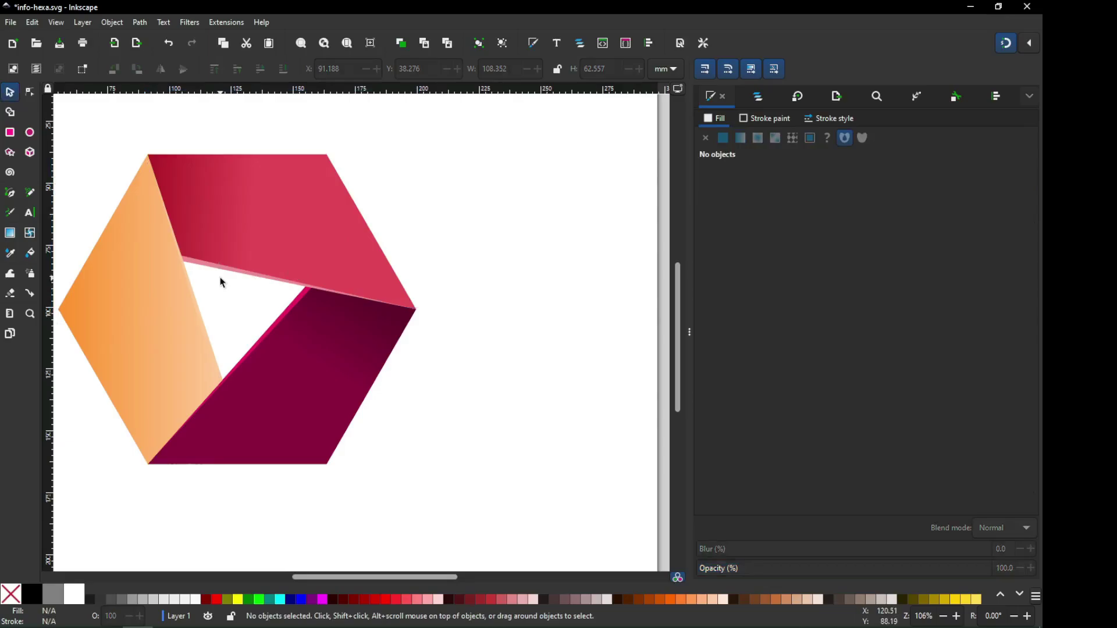
{"action": "left_click", "coordinate": [259, 228]}
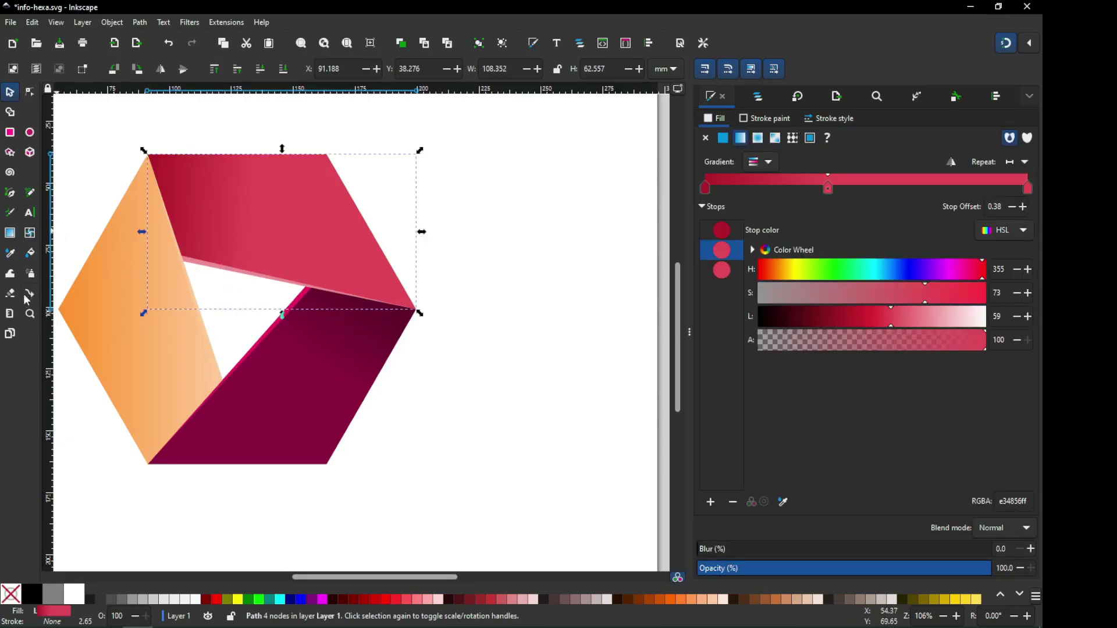
{"action": "left_click", "coordinate": [10, 234]}
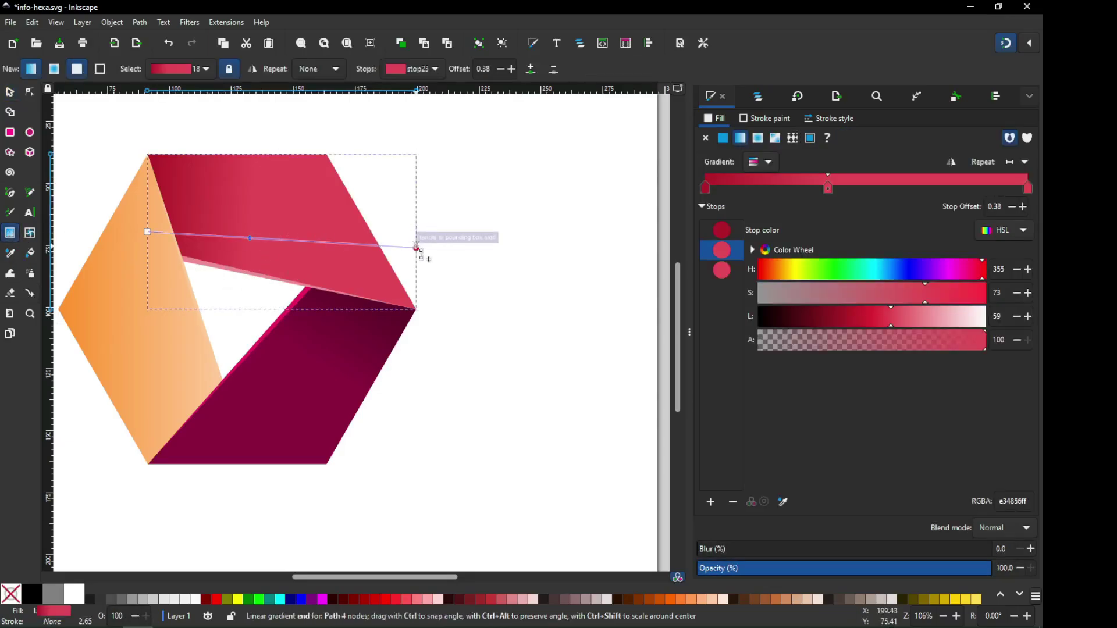
{"action": "left_click", "coordinate": [417, 247]}
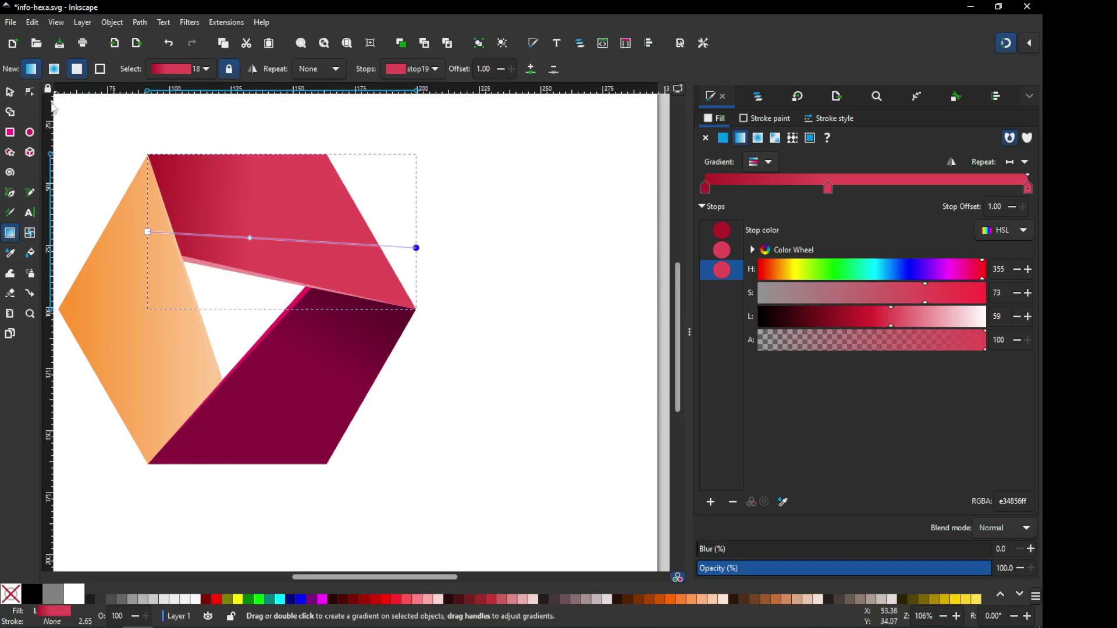
{"action": "left_click", "coordinate": [10, 96]}
{"action": "left_click", "coordinate": [499, 189]}
Run the left segment's gradient diagonally from its edge with the maroon segment to its upper-left edge, with the end stop at alpha 100.
{"action": "left_click", "coordinate": [194, 330]}
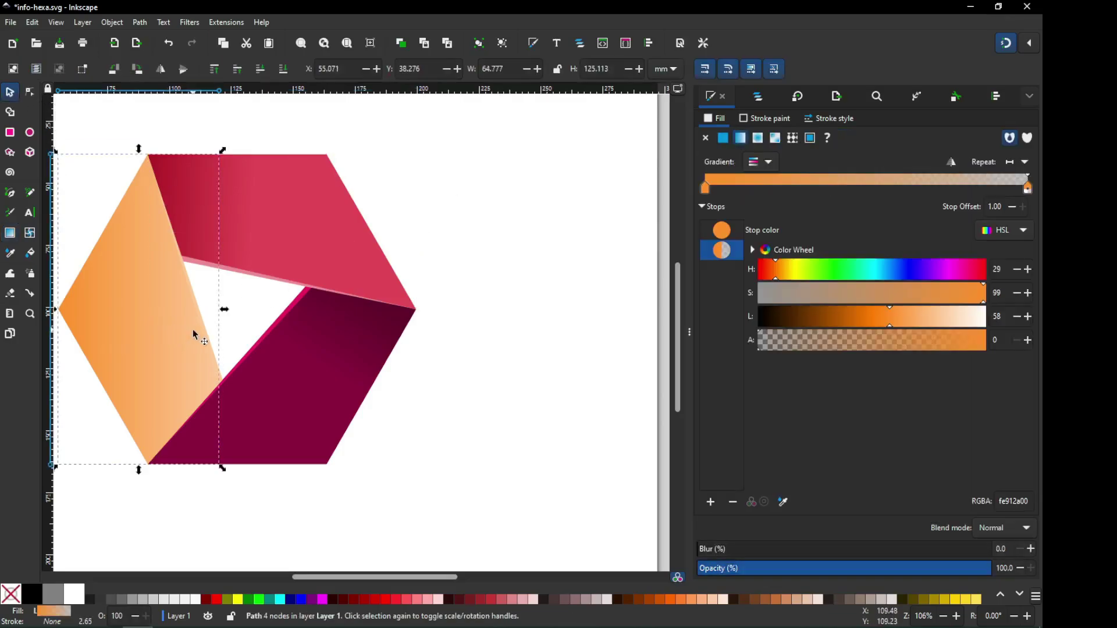
{"action": "left_click_drag", "start_coordinate": [320, 577], "coordinate": [306, 575]}
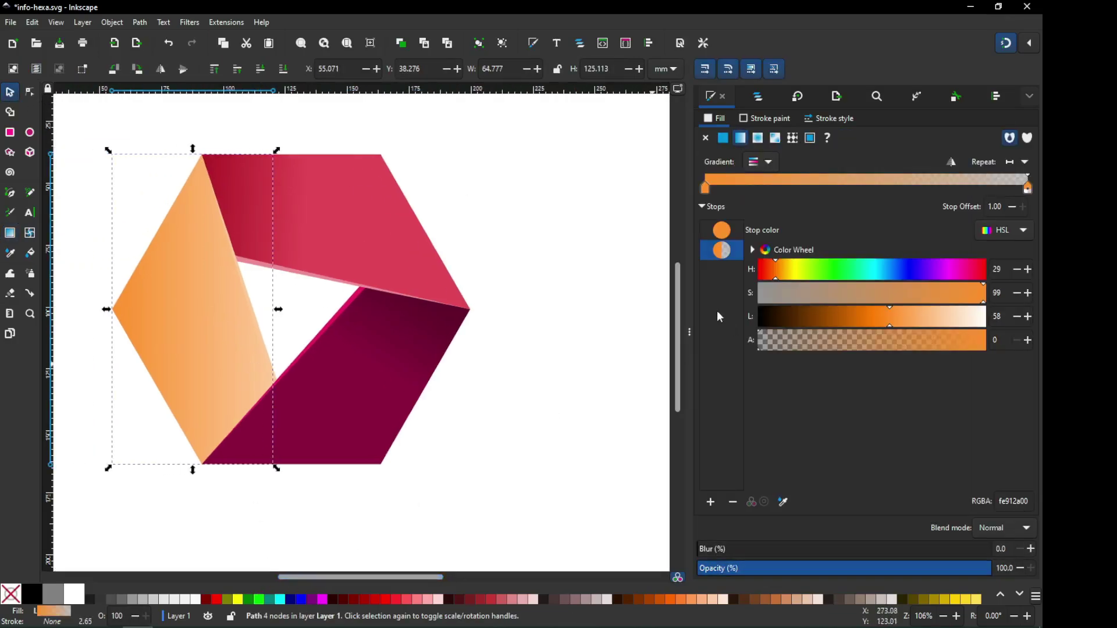
{"action": "left_click", "coordinate": [14, 233]}
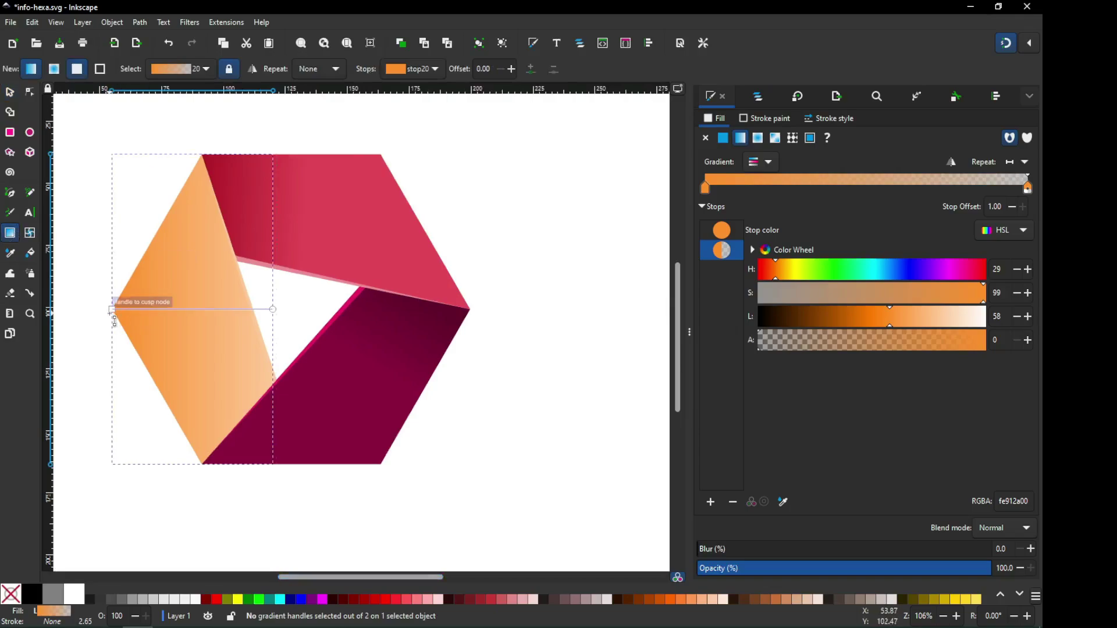
{"action": "left_click_drag", "start_coordinate": [239, 402], "coordinate": [159, 276]}
{"action": "left_click", "coordinate": [239, 402]}
{"action": "left_click", "coordinate": [154, 268]}
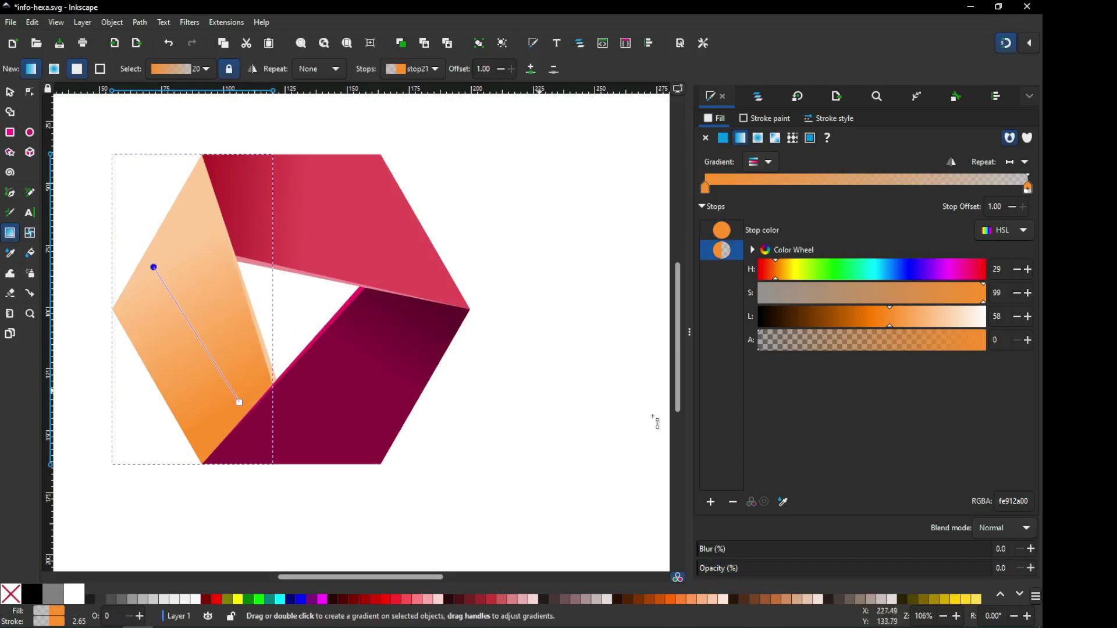
{"action": "left_click_drag", "start_coordinate": [815, 349], "coordinate": [1039, 333]}
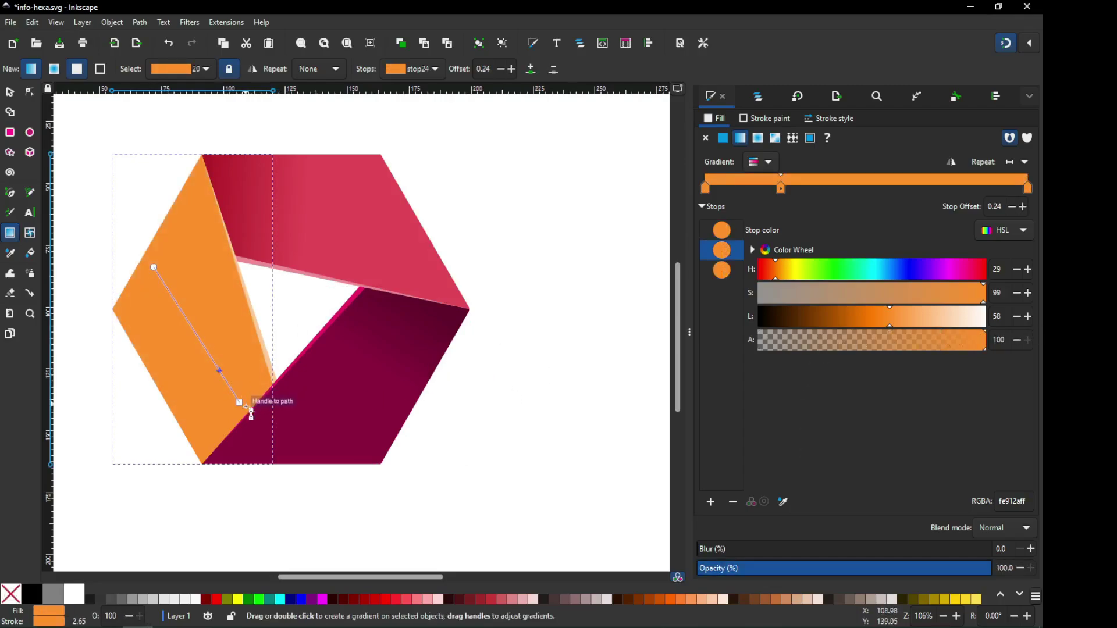
Add a middle stop near the lower end of the left segment's gradient and darken the start stop to a lightness of 39.
{"action": "double_click", "coordinate": [219, 371]}
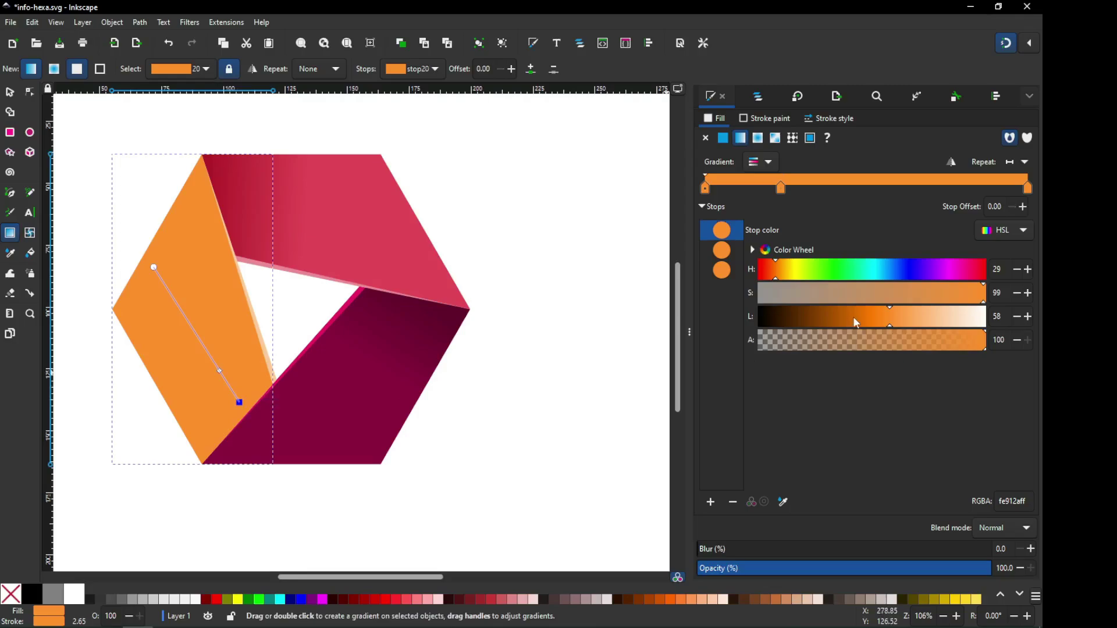
{"action": "left_click", "coordinate": [852, 316]}
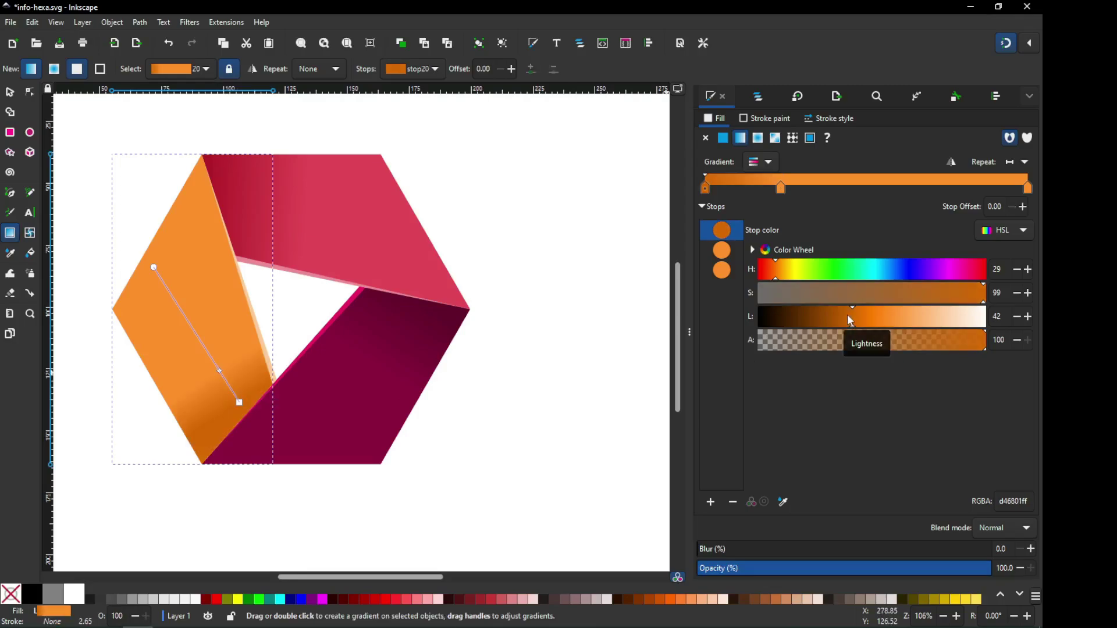
{"action": "left_click", "coordinate": [847, 316]}
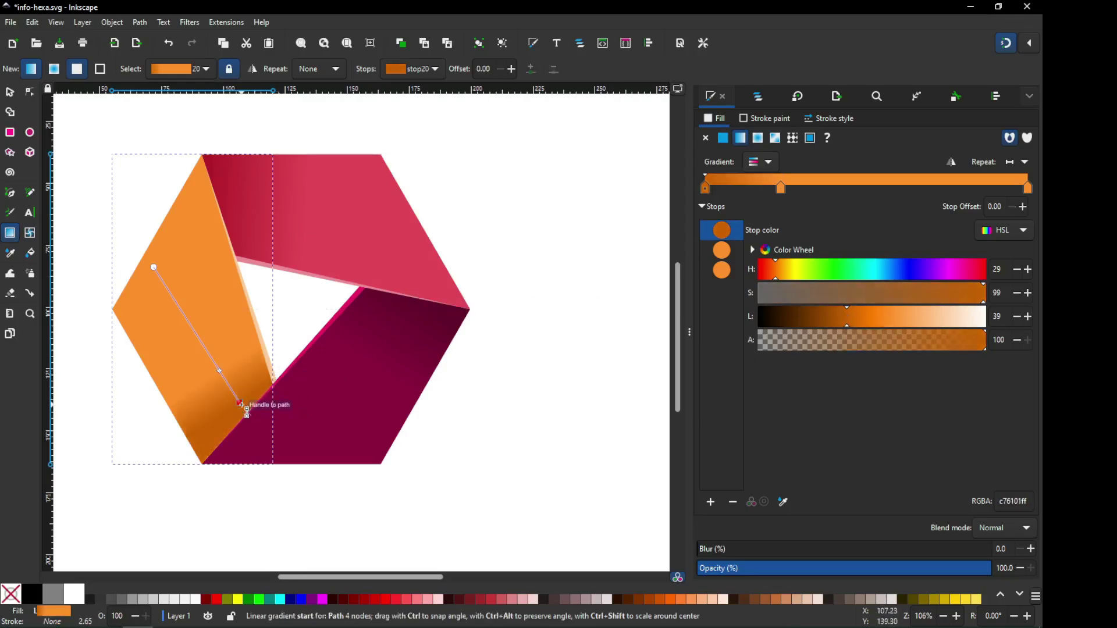
Extend the left segment's gradient start to the maroon segment's edge with the middle stop at offset 0.49, and save the document.
{"action": "mouse_move", "coordinate": [243, 405]}
{"action": "left_mouse_down"}
{"action": "mouse_move", "coordinate": [251, 424]}
{"action": "mouse_move", "coordinate": [262, 410]}
{"action": "left_mouse_up"}
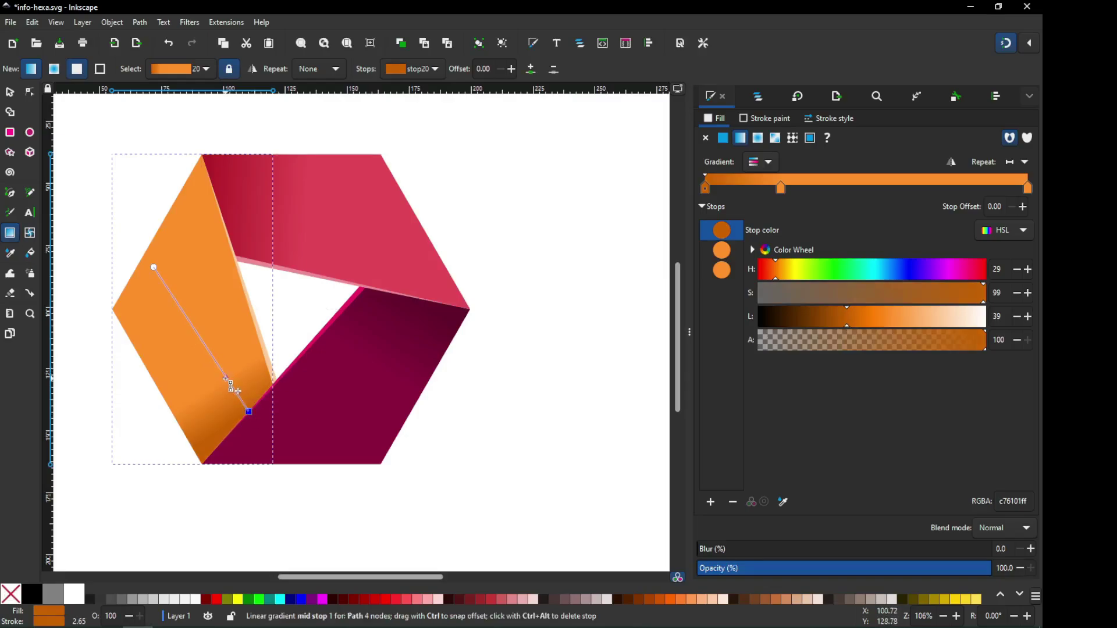
{"action": "left_click_drag", "start_coordinate": [226, 378], "coordinate": [194, 347]}
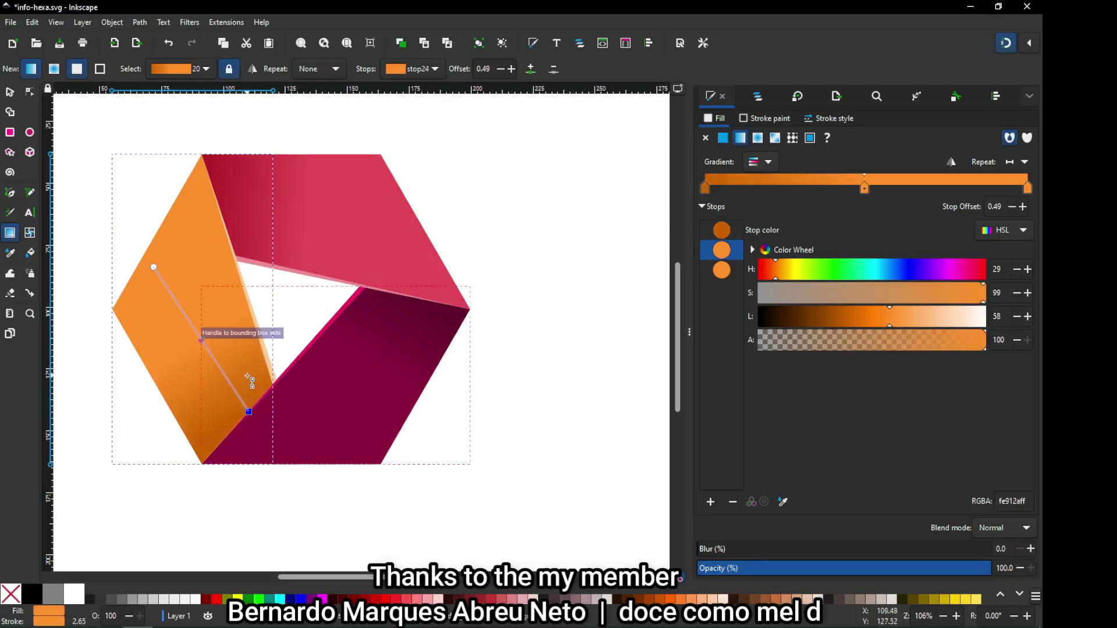
{"action": "key", "text": "s"}
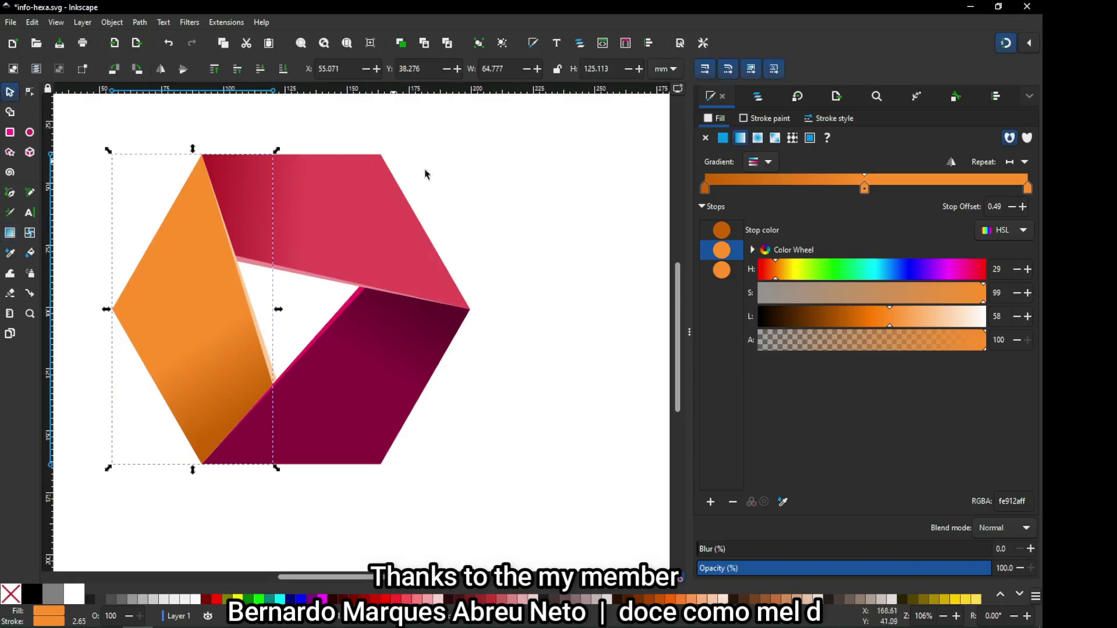
{"action": "left_click", "coordinate": [524, 189]}
{"action": "key", "text": "ctrl+s"}
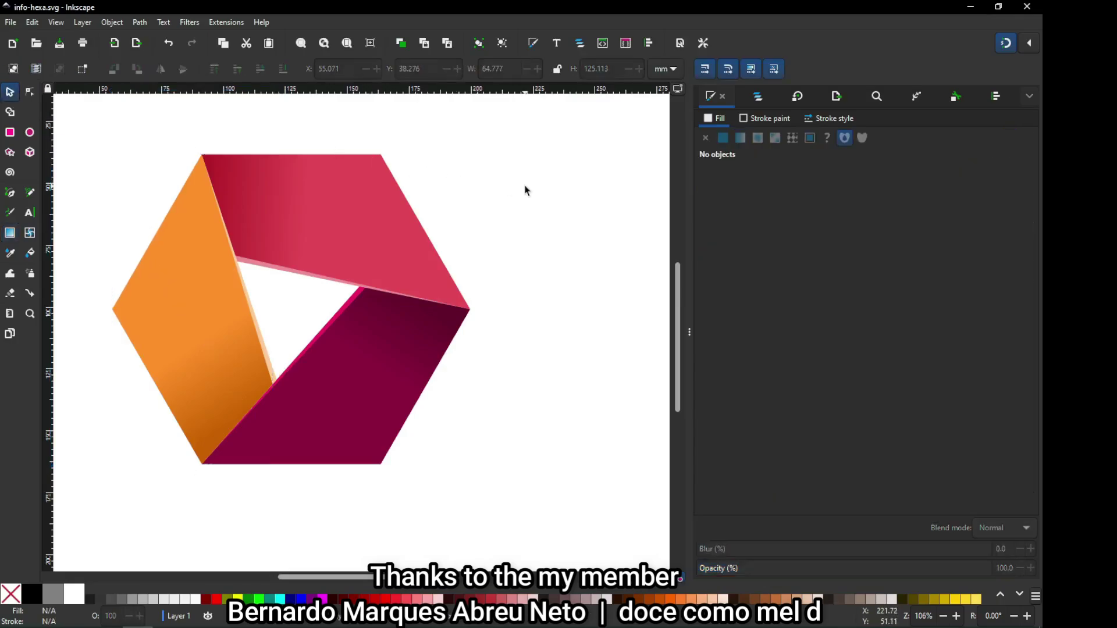